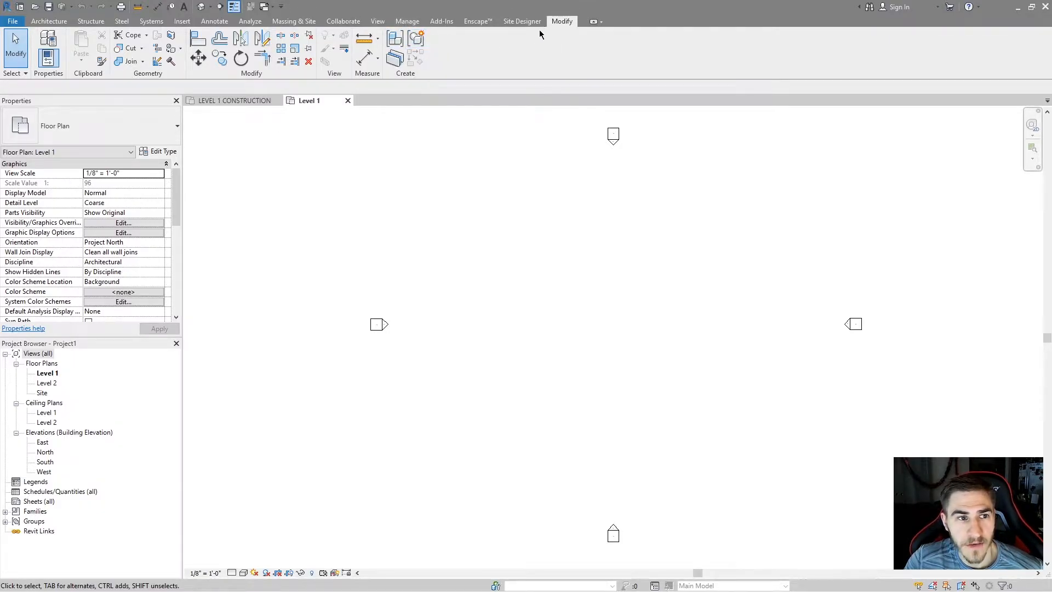
pyautogui.click(52, 21)
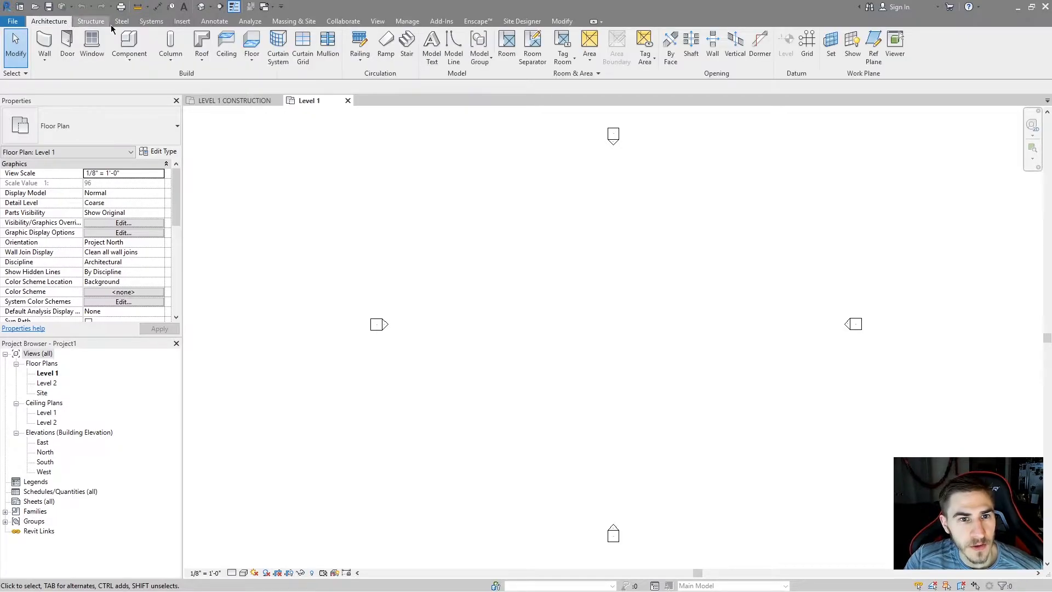
pyautogui.click(482, 64)
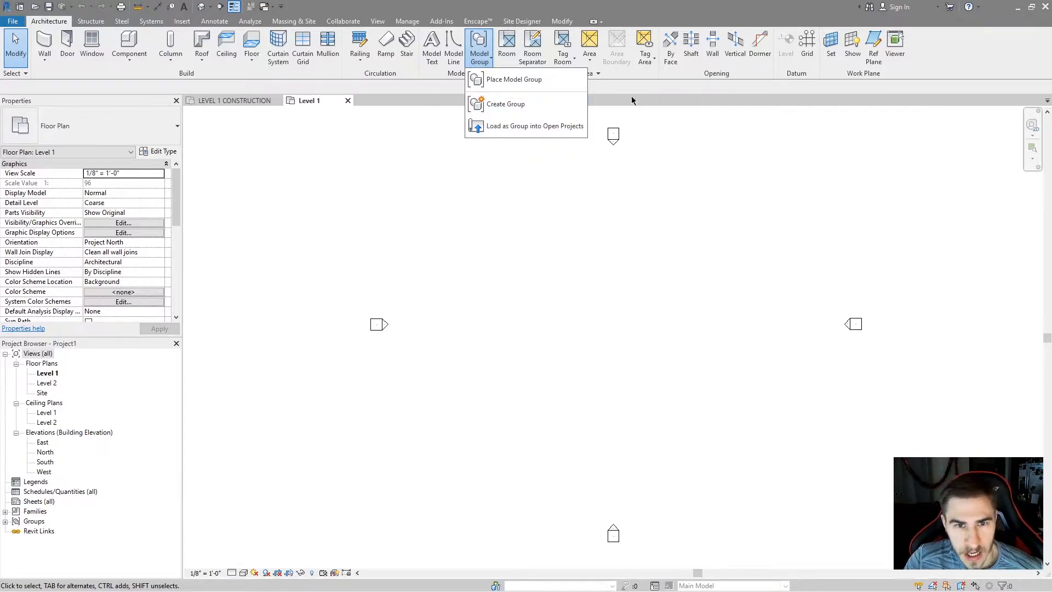
pyautogui.click(562, 166)
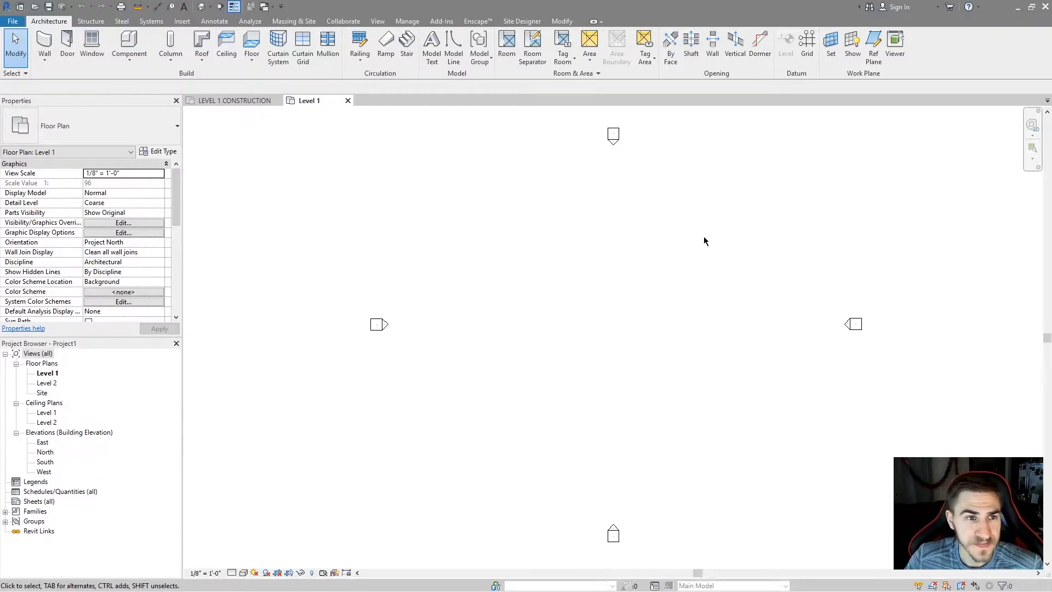
pyautogui.click(562, 21)
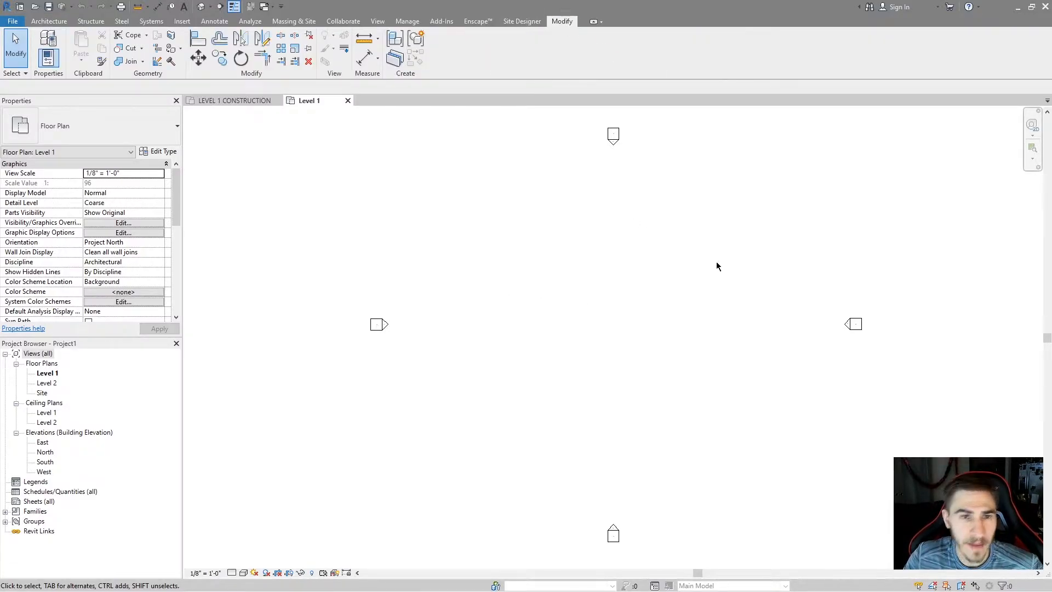
pyautogui.moveTo(670, 296); pyautogui.dragTo(495, 333)
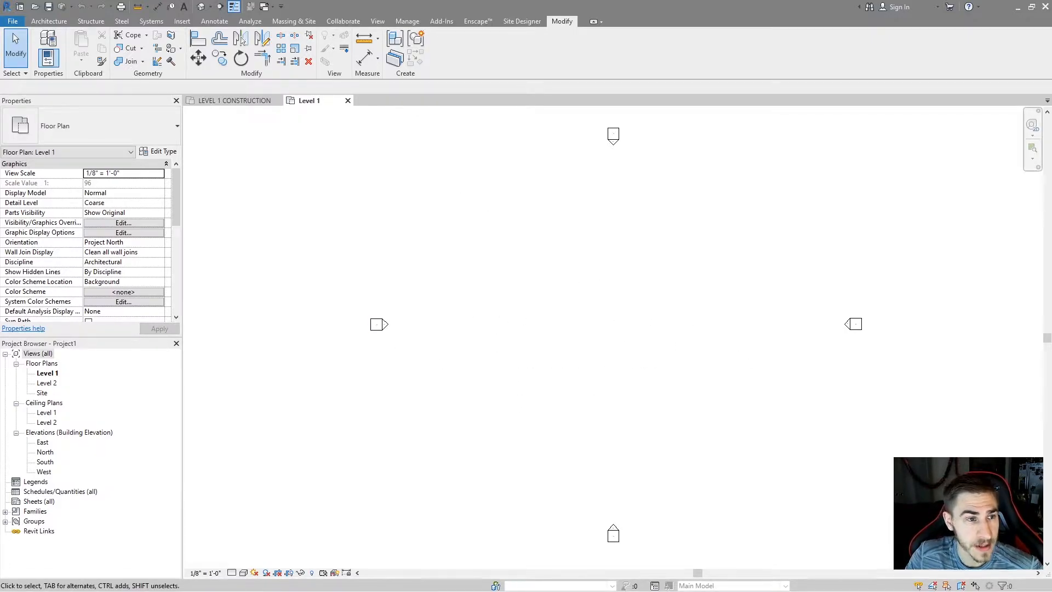
# Draw a short vertical Generic - 8" wall near the centre of the Level 1 plan and a horizontal wall branching right from its middle
pyautogui.click(49, 21)
pyautogui.click(44, 44)
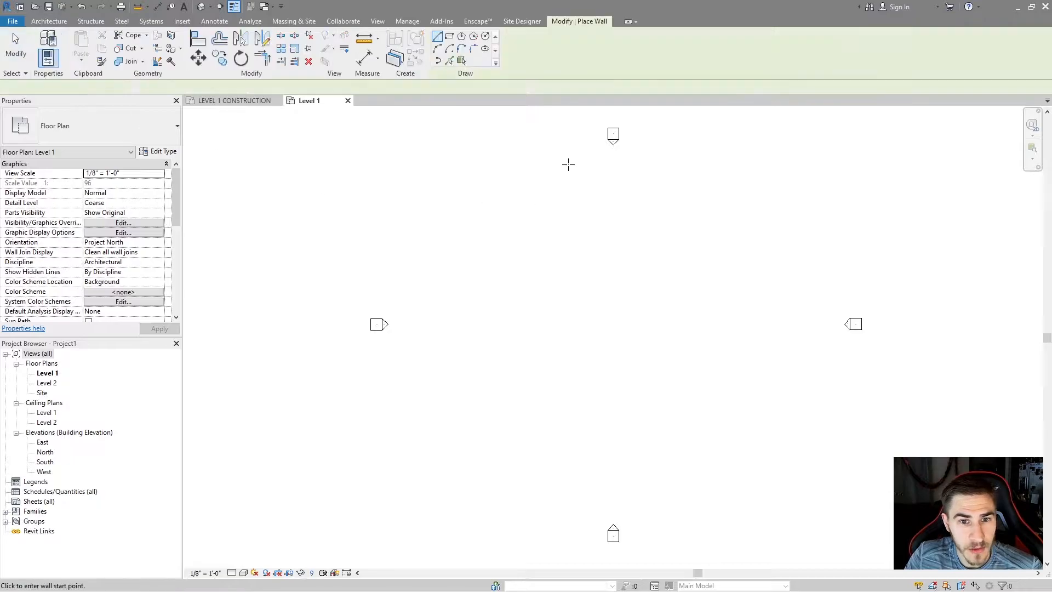
pyautogui.click(568, 320)
pyautogui.click(566, 351)
pyautogui.press('Escape')
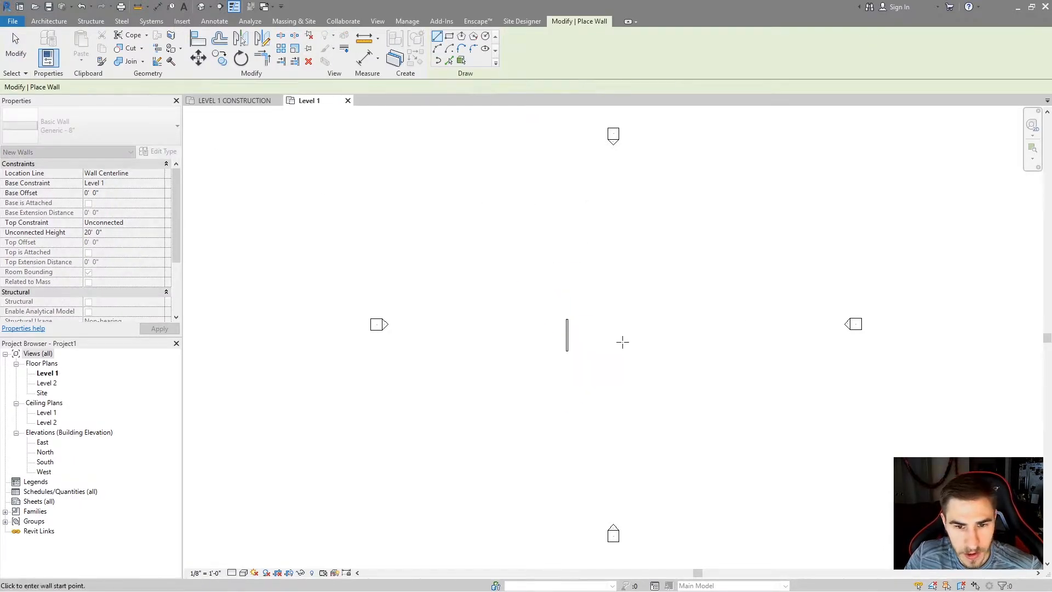
pyautogui.scroll(3, 622, 343)
pyautogui.click(510, 329)
pyautogui.click(593, 327)
pyautogui.press('Escape')
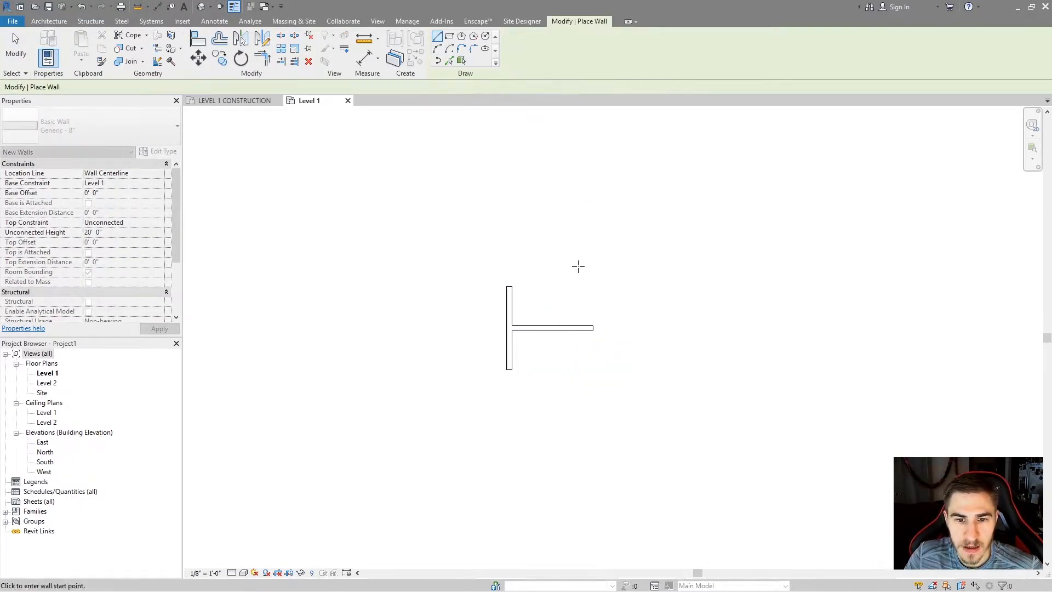
# Add a vertical wall rising from near the horizontal wall's free end, plus a second horizontal wall branching right from it
pyautogui.click(584, 252)
pyautogui.click(584, 325)
pyautogui.press('Escape')
pyautogui.click(583, 303)
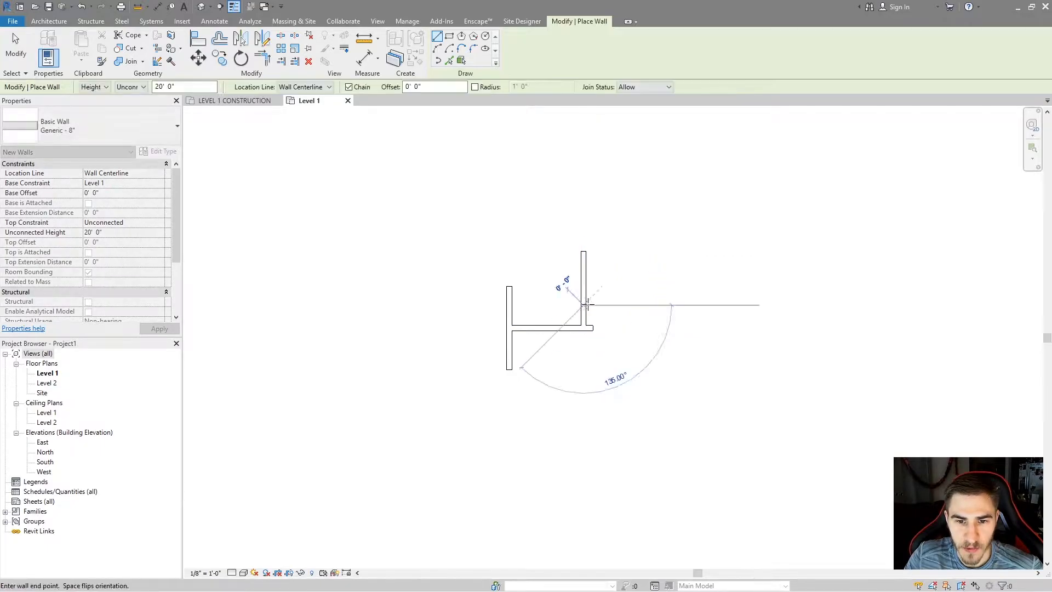
pyautogui.click(660, 305)
pyautogui.press('Escape')
pyautogui.press('Escape')
pyautogui.moveTo(640, 338); pyautogui.dragTo(596, 352, button='middle')
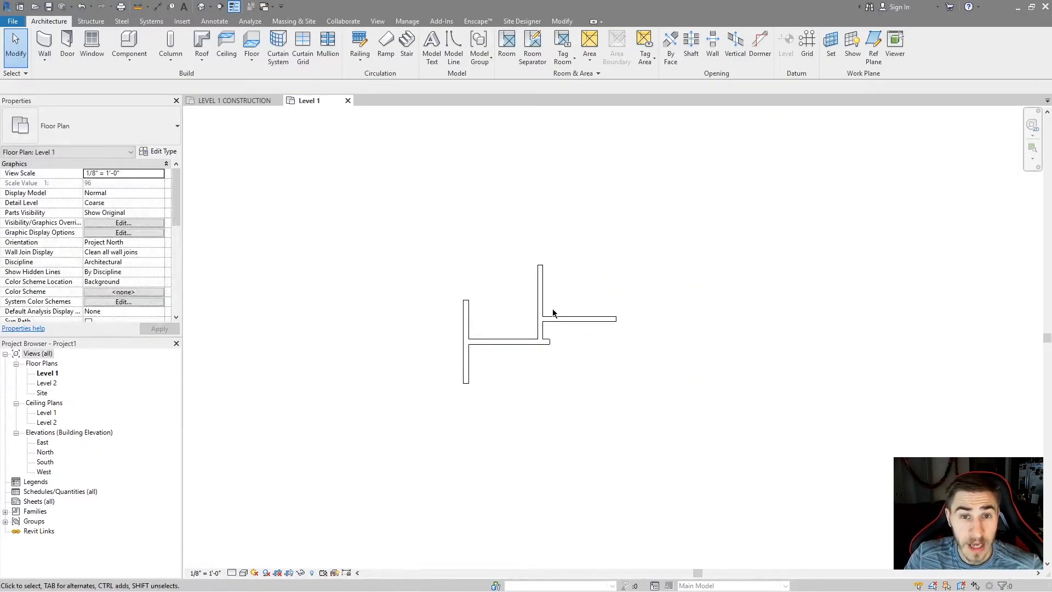
# Group the four walls into a model group named Wall Group with Open in Group Editor enabled, and exit the editor without changes
pyautogui.moveTo(659, 209); pyautogui.dragTo(368, 438)
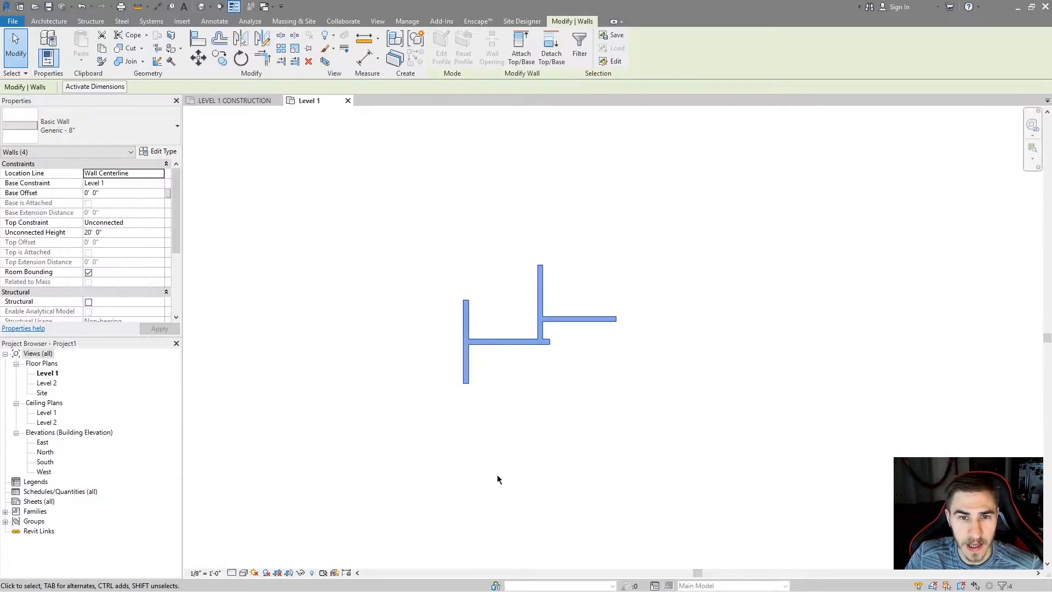
pyautogui.click(415, 40)
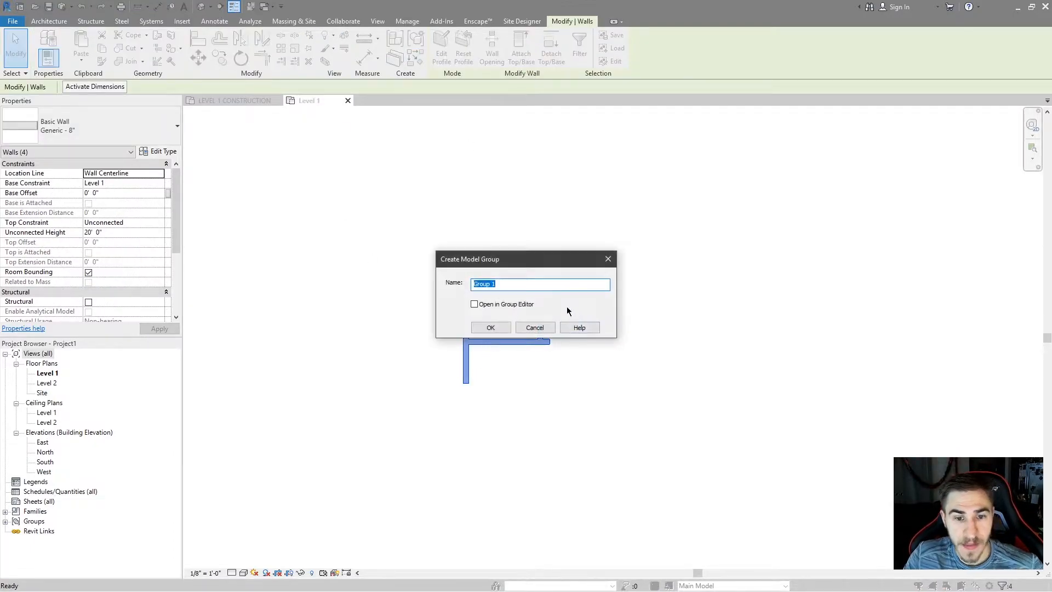
pyautogui.write('Wall')
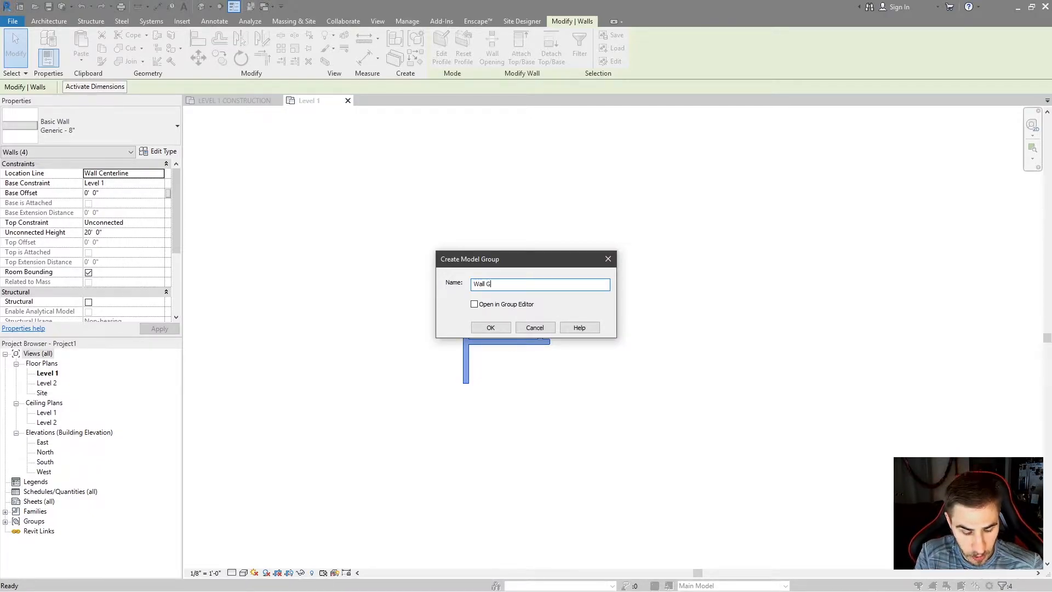
pyautogui.click(493, 307)
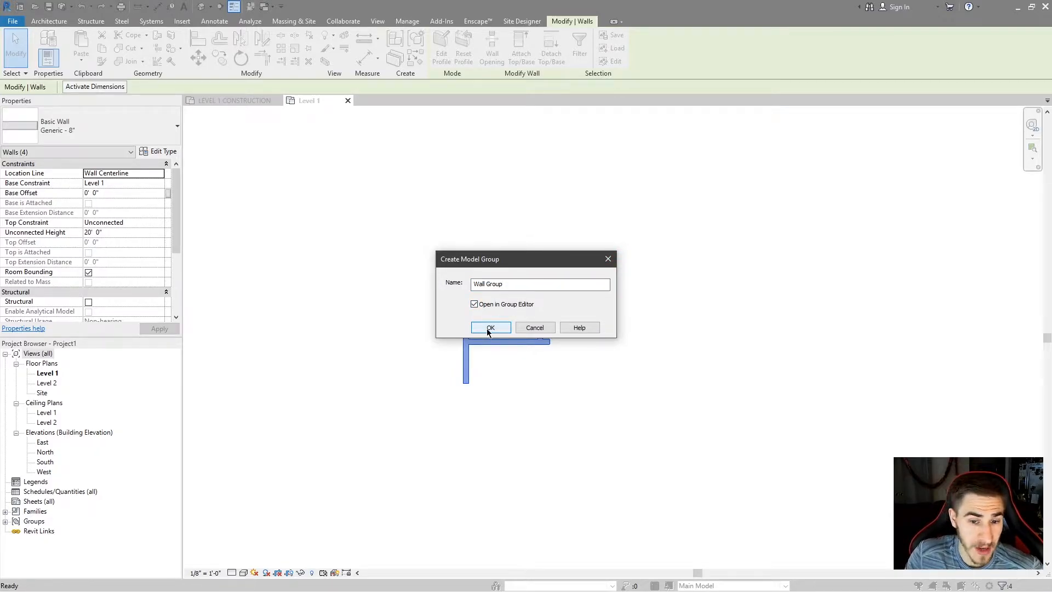
pyautogui.click(489, 329)
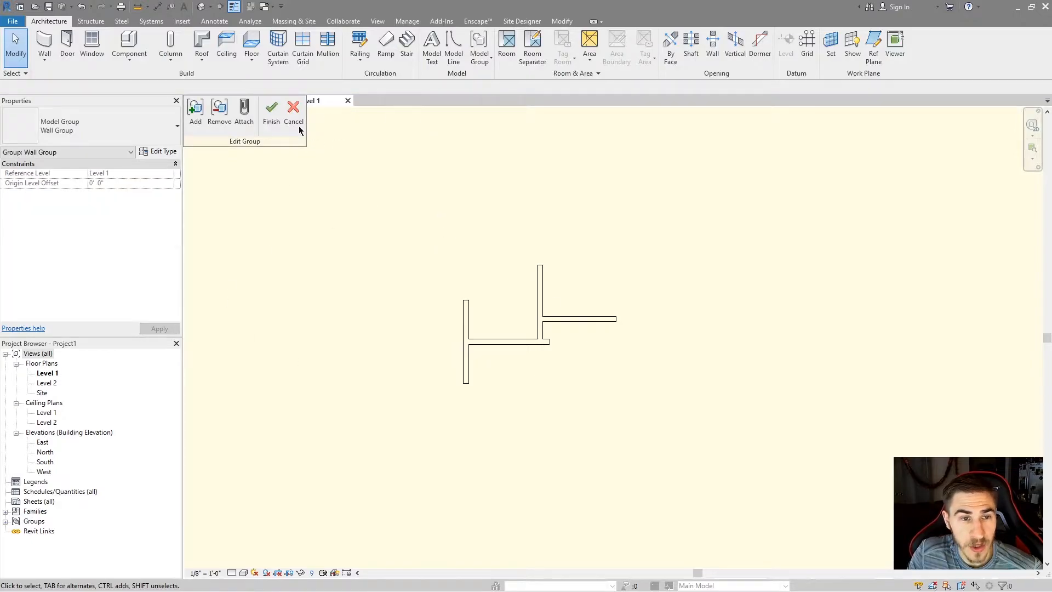
pyautogui.scroll(-1, 489, 321)
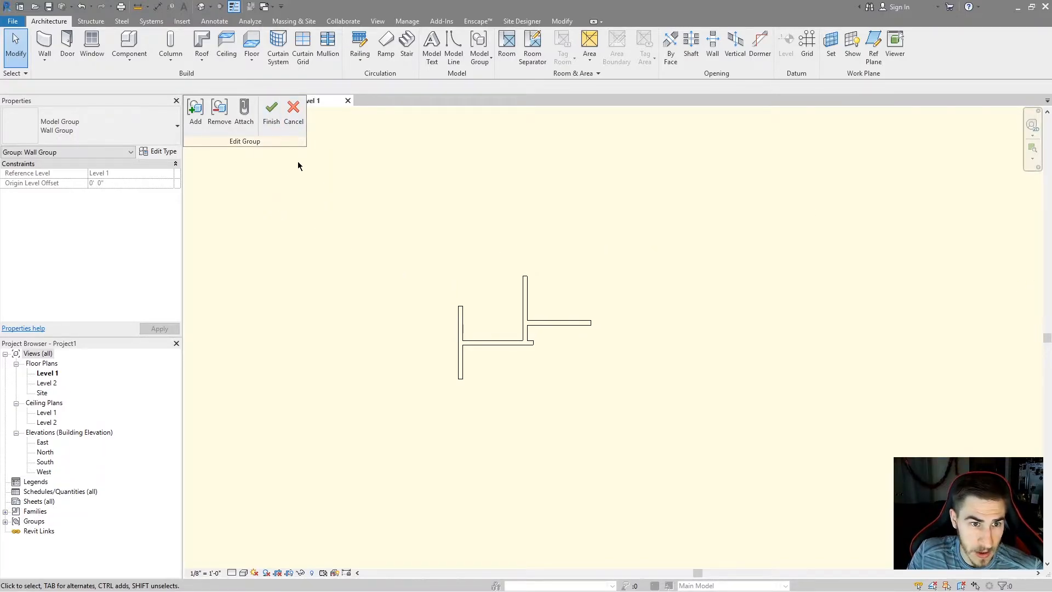
pyautogui.click(303, 127)
# Select the Wall Group in the plan to examine its type and properties, and clear the selection
pyautogui.scroll(1, 425, 346)
pyautogui.click(524, 222)
pyautogui.click(526, 343)
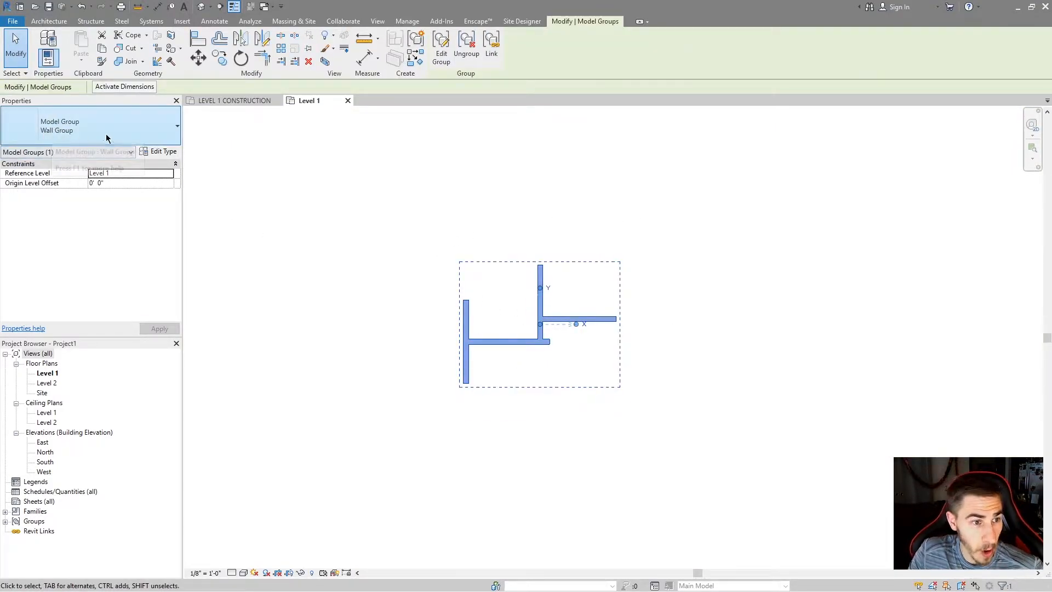
pyautogui.click(595, 249)
pyautogui.click(593, 315)
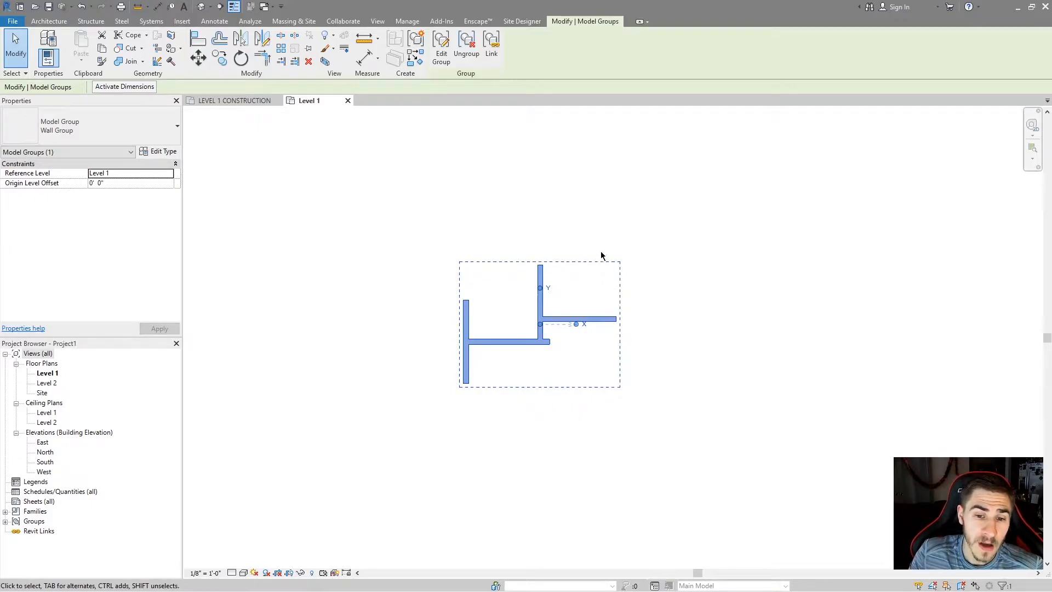
pyautogui.click(707, 372)
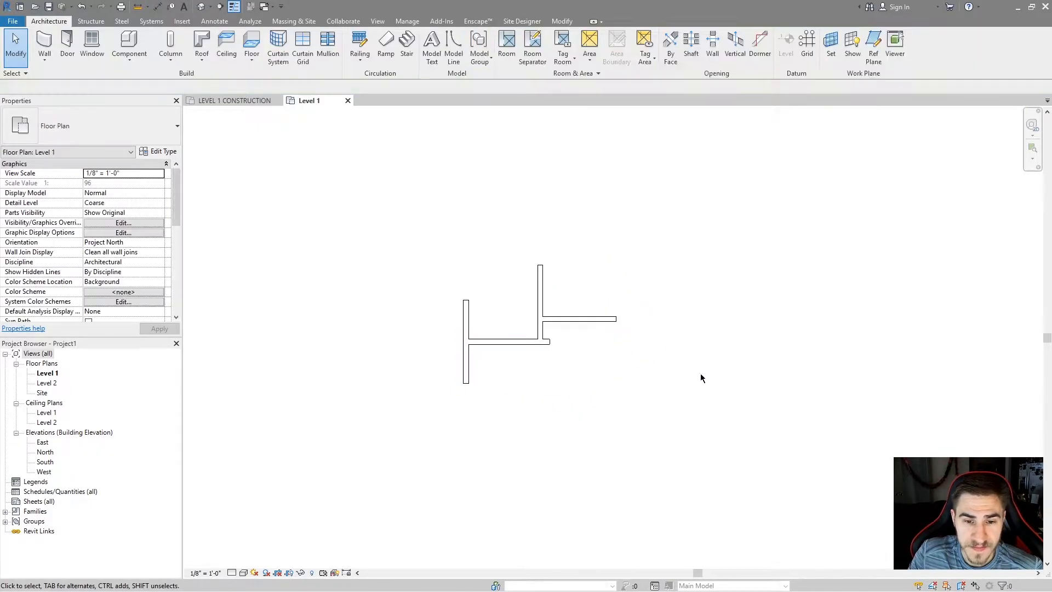
# Place five more instances of the Wall Group model group around the original on the Level 1 plan
pyautogui.scroll(-1, 631, 281)
pyautogui.moveTo(585, 214); pyautogui.dragTo(573, 192, button='middle')
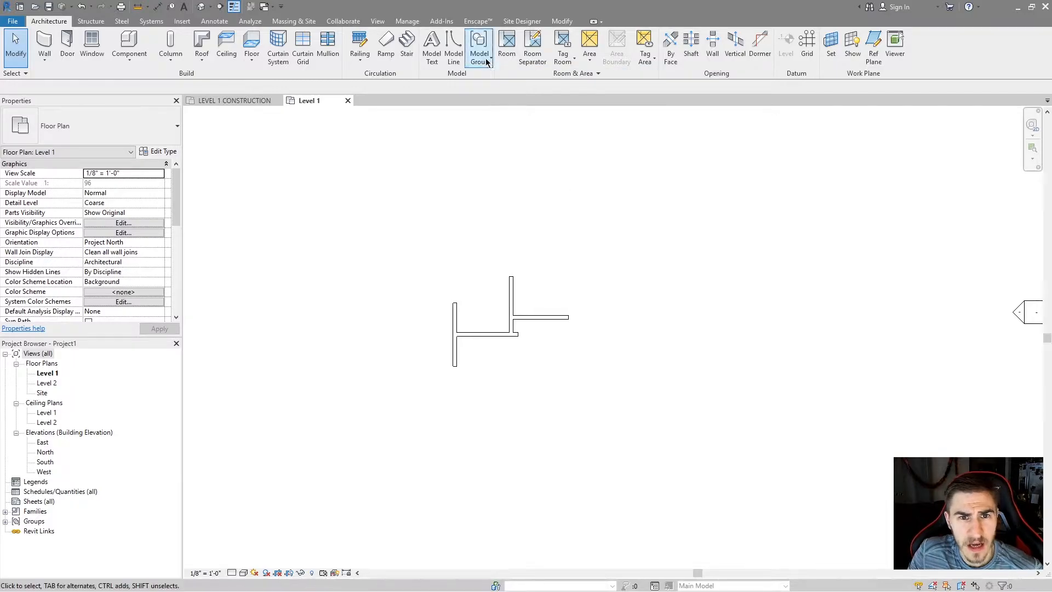
pyautogui.click(485, 61)
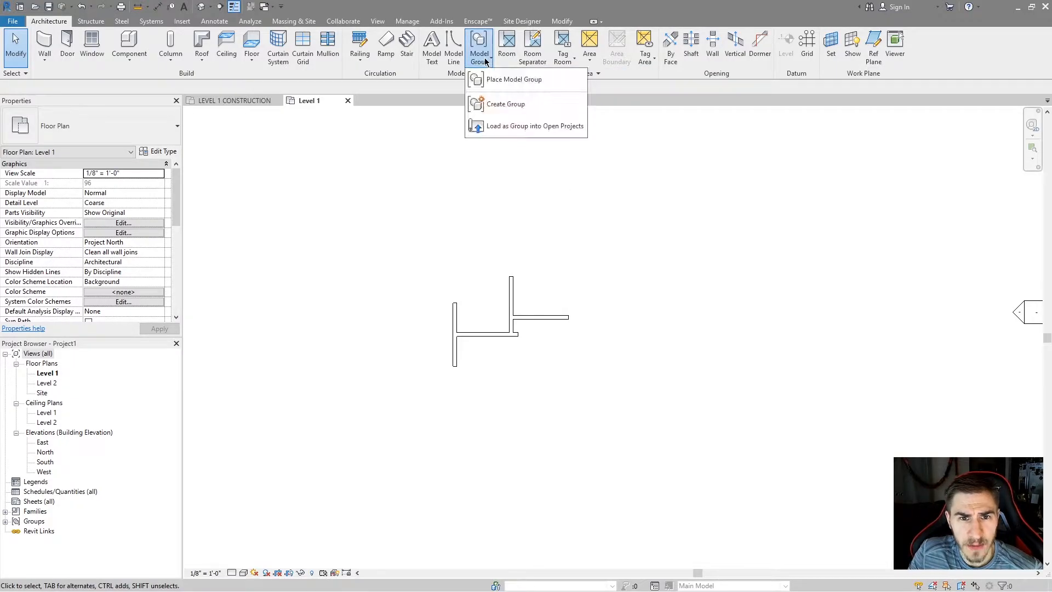
pyautogui.click(518, 83)
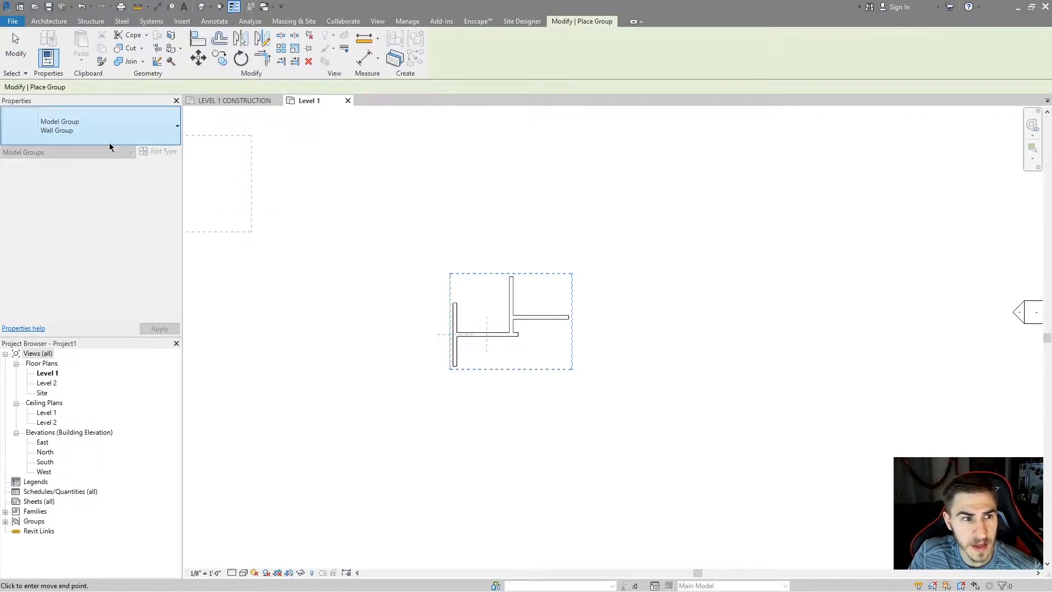
pyautogui.click(110, 146)
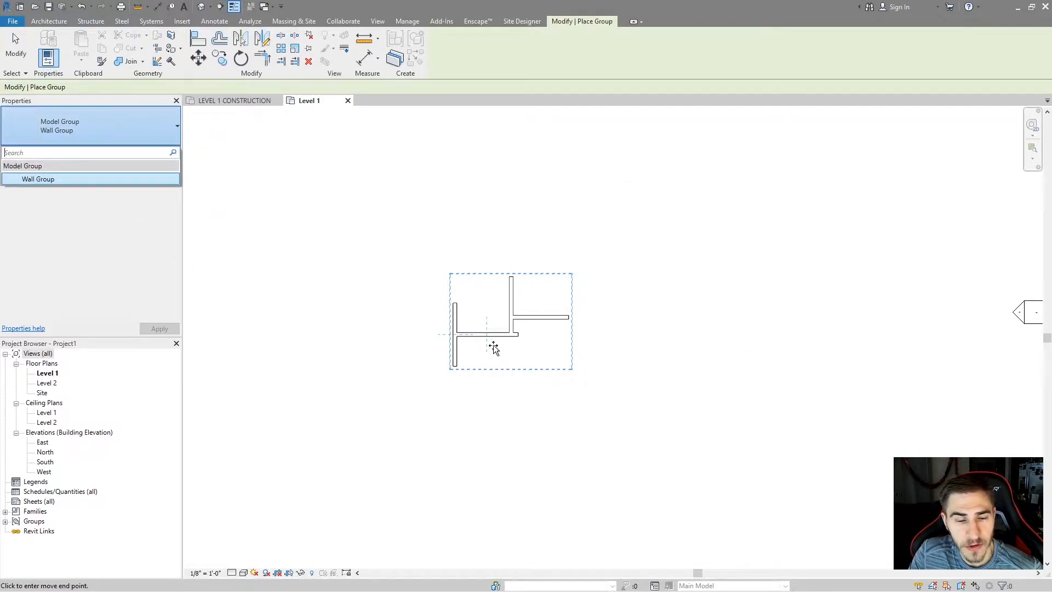
pyautogui.click(137, 130)
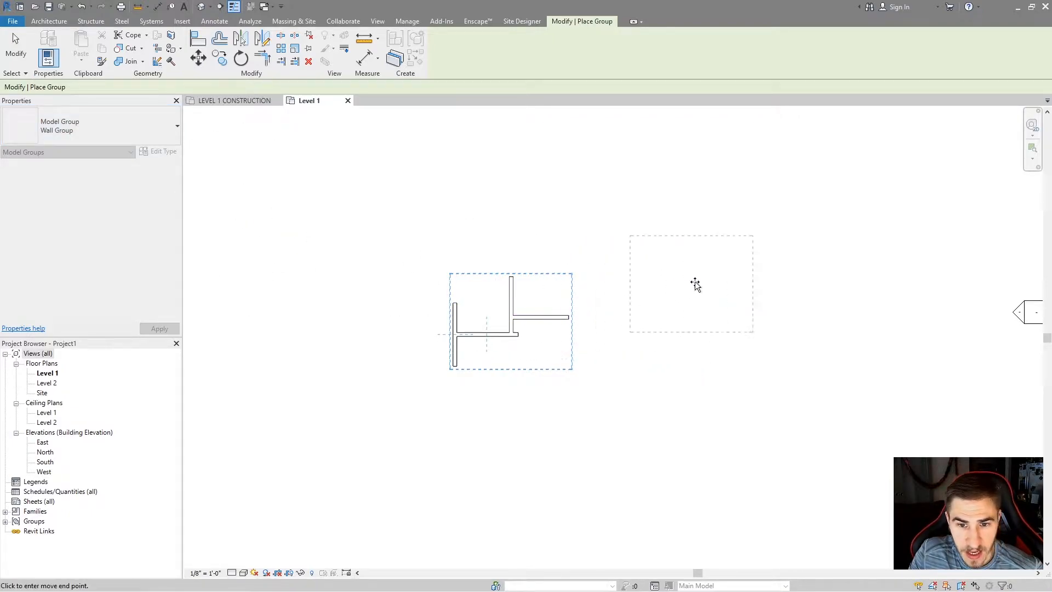
pyautogui.click(654, 211)
pyautogui.click(783, 362)
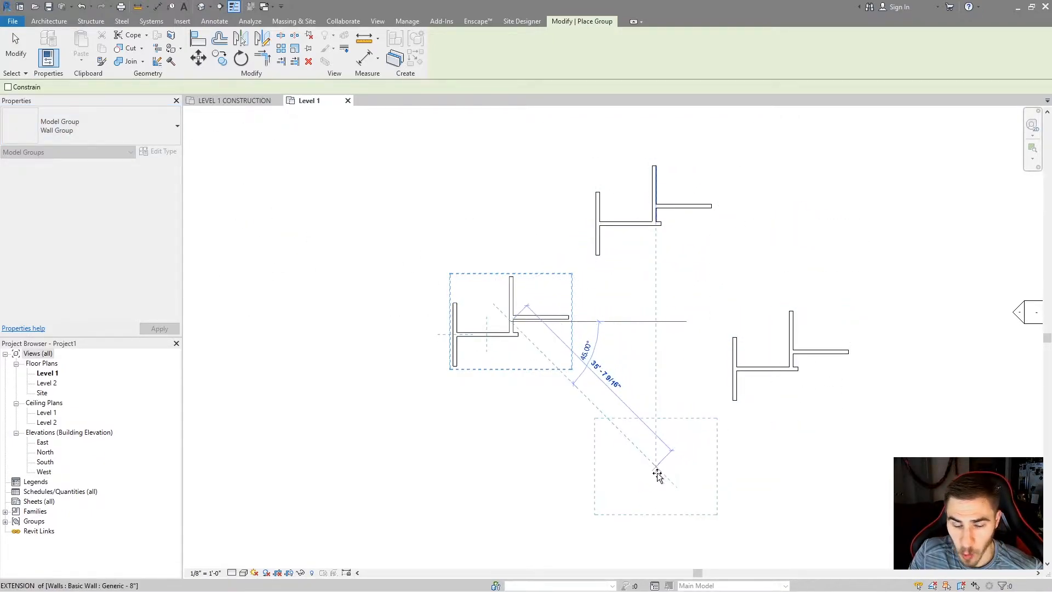
pyautogui.click(653, 478)
pyautogui.click(303, 428)
pyautogui.click(341, 236)
pyautogui.press('Escape')
pyautogui.press('Escape')
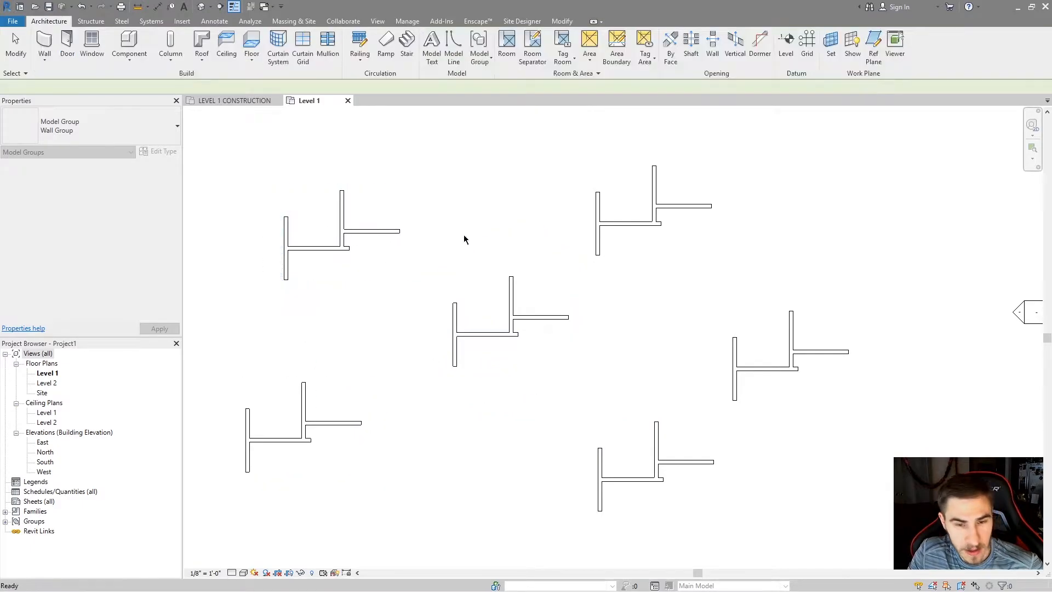
# Move the middle wall group slightly down and to the left, and look into its group editor without making edits
pyautogui.click(520, 337)
pyautogui.click(386, 231)
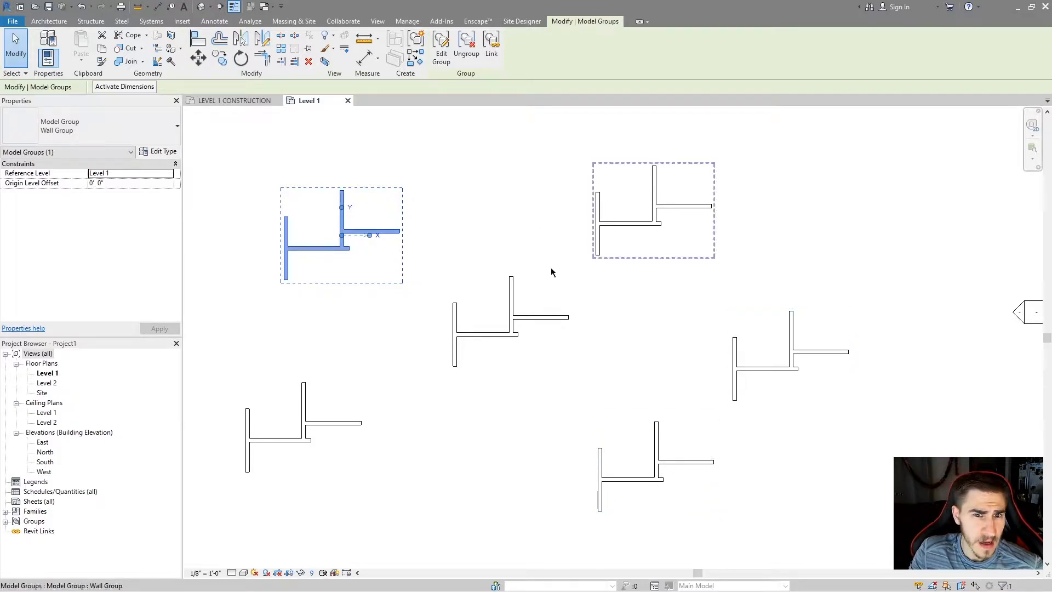
pyautogui.moveTo(541, 315); pyautogui.dragTo(533, 327)
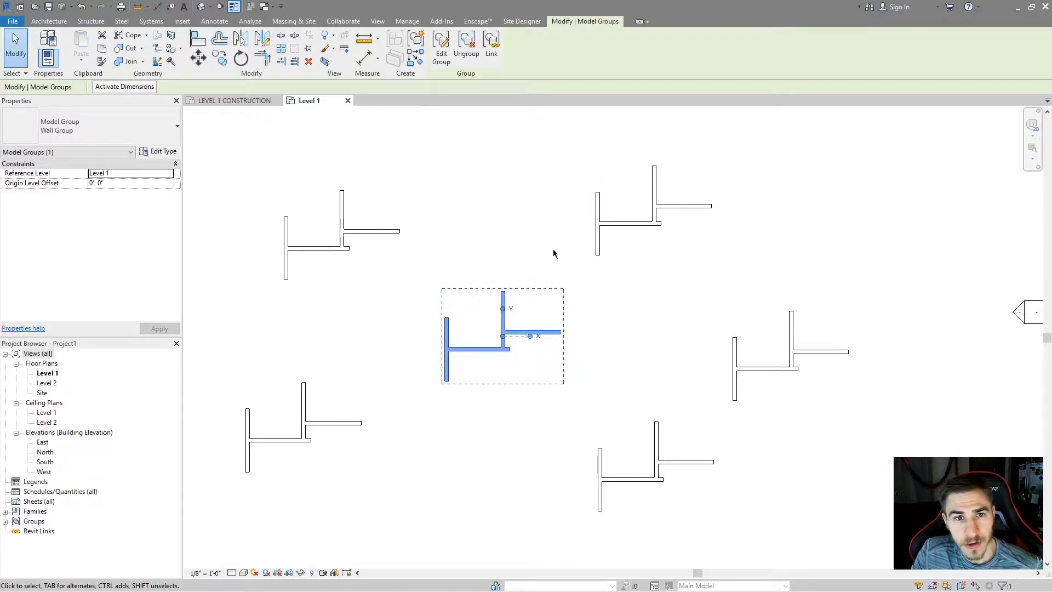
pyautogui.click(442, 55)
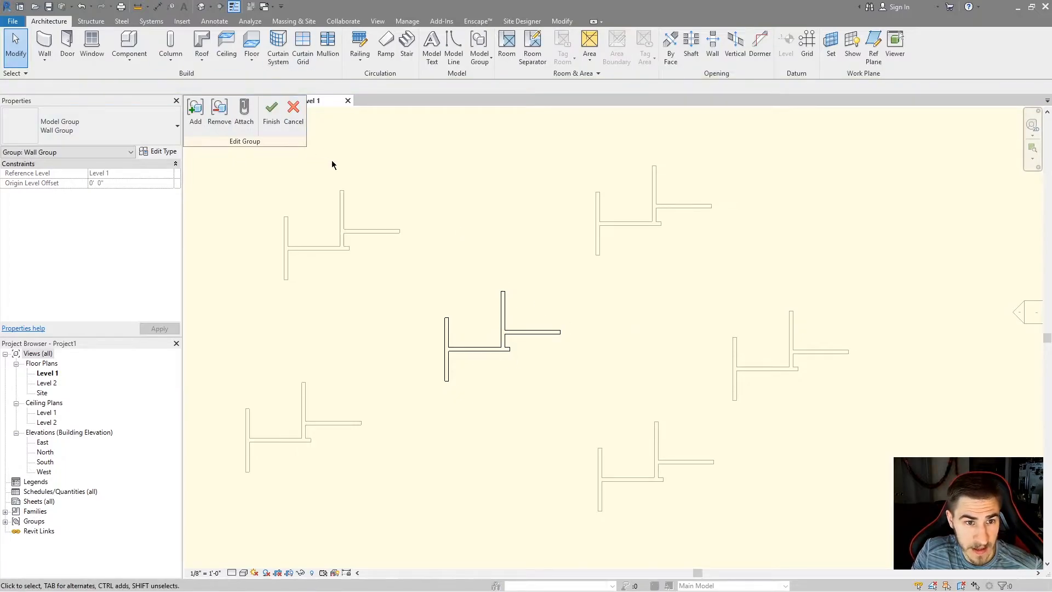
pyautogui.click(294, 112)
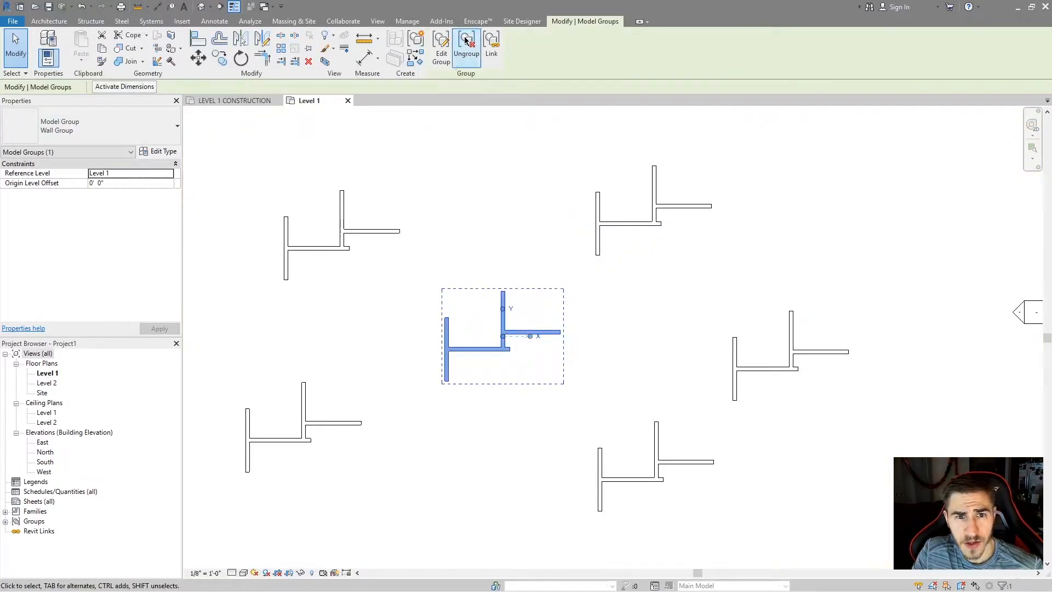
# Ungroup the upper-right instance of Wall Group into separate walls
pyautogui.click(603, 226)
pyautogui.moveTo(569, 198); pyautogui.dragTo(557, 206, button='middle')
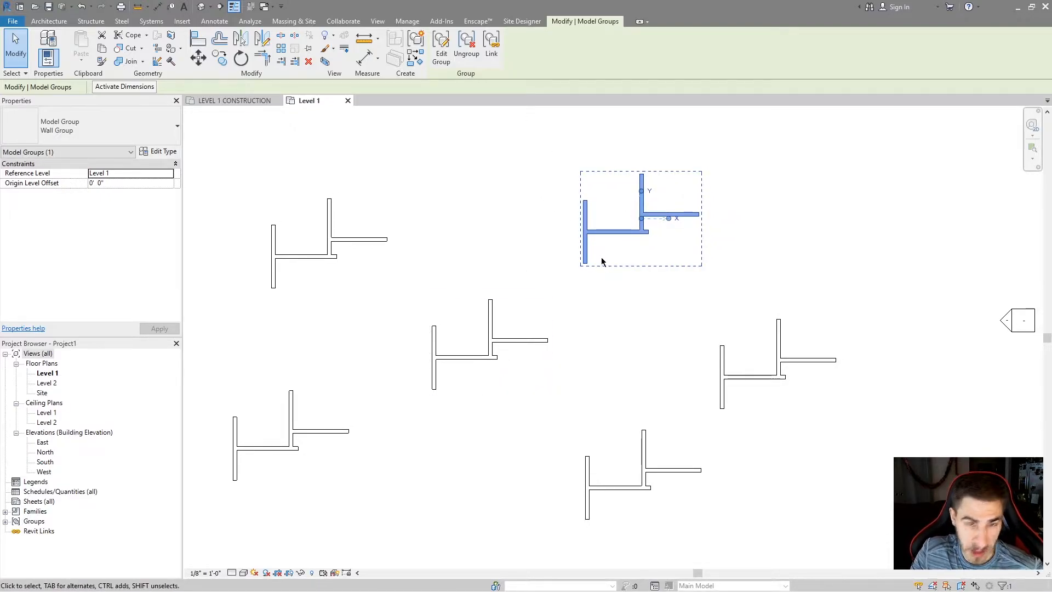
pyautogui.click(475, 57)
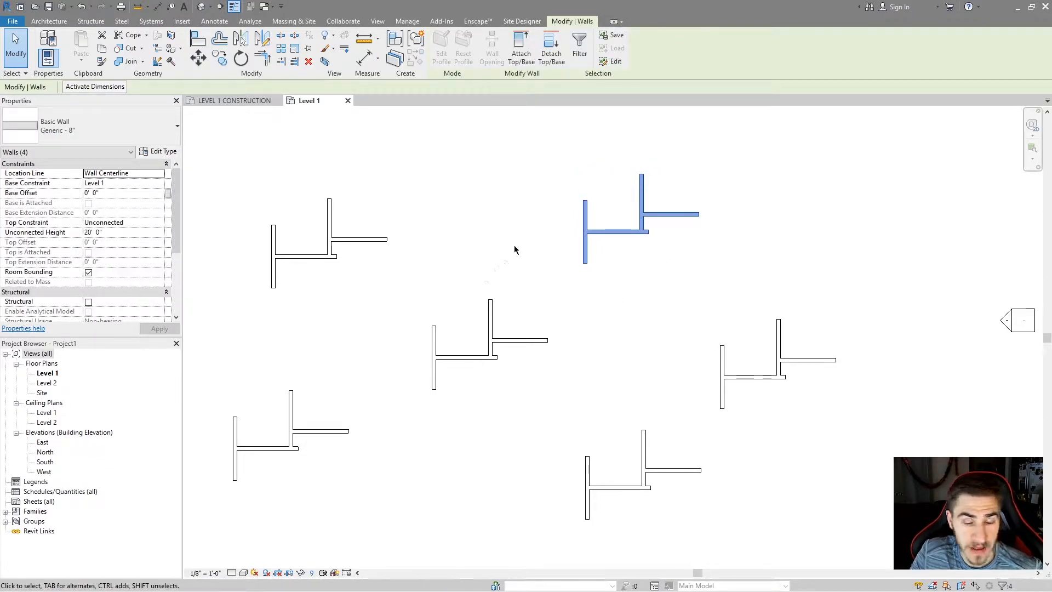
pyautogui.moveTo(700, 175); pyautogui.dragTo(559, 252)
pyautogui.click(491, 273)
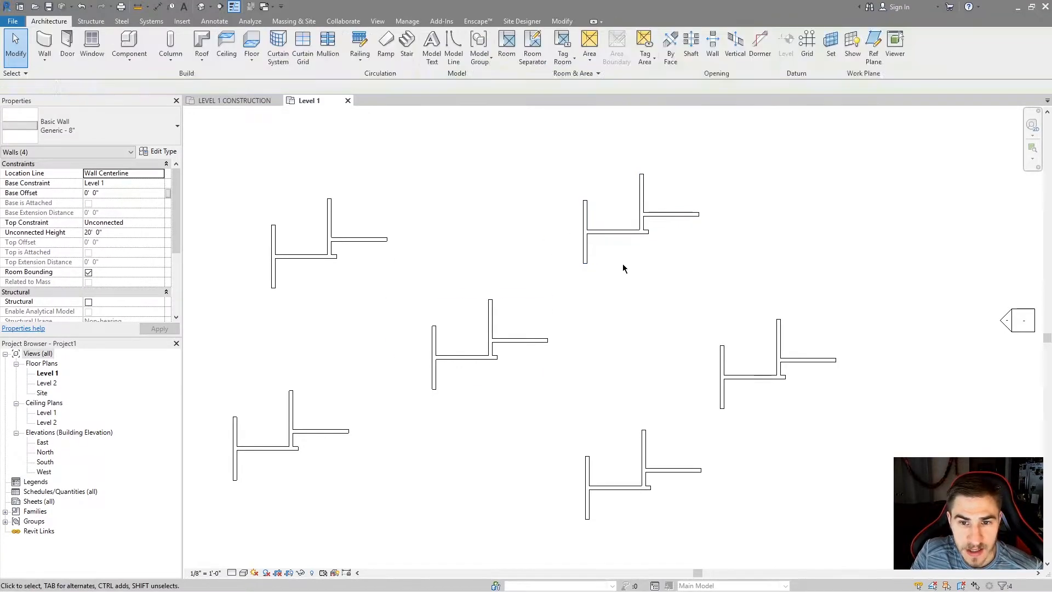
# Swing the ungrouped set's right branch wall upward to 62° from the vertical wall, and lengthen the set's leftmost wall upward
pyautogui.click(676, 215)
pyautogui.moveTo(700, 215); pyautogui.dragTo(701, 183)
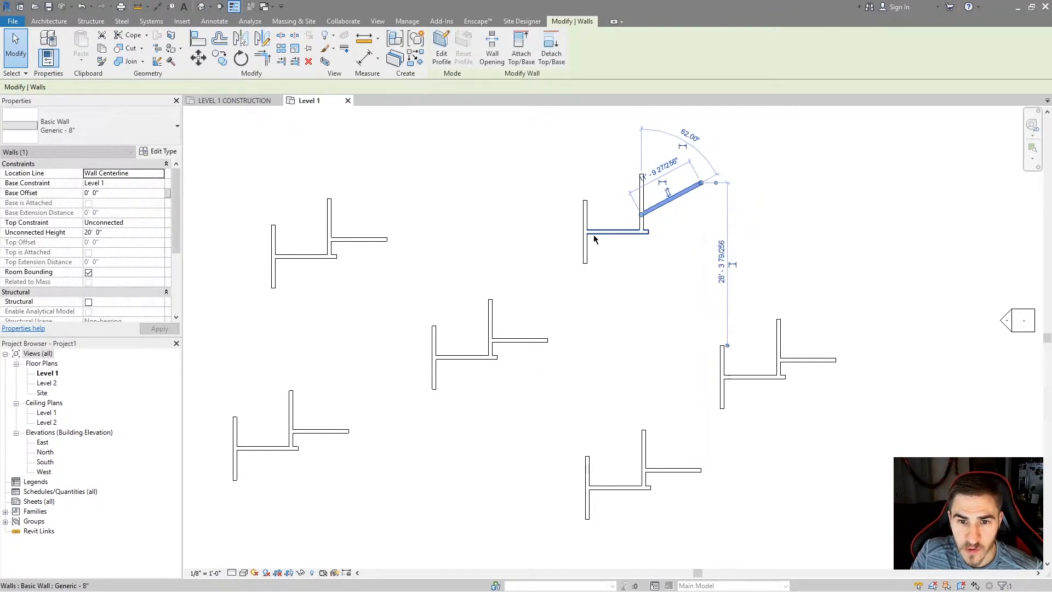
pyautogui.click(585, 204)
pyautogui.click(844, 254)
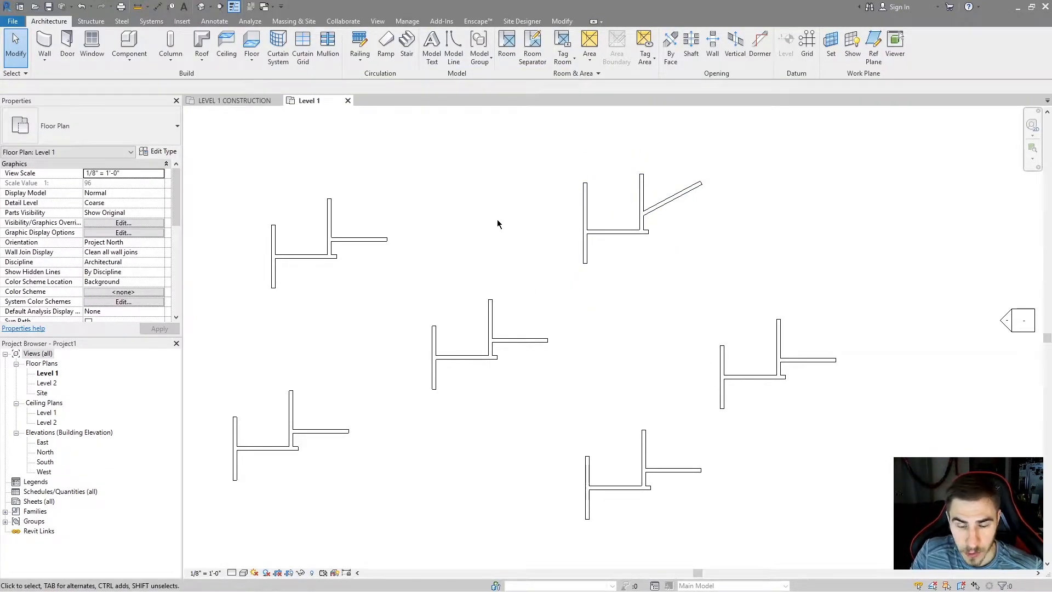
# Copy the right-hand Wall Group instance to the open area right of the ungrouped walls on the Level 1 plan
pyautogui.click(723, 354)
pyautogui.moveTo(726, 337); pyautogui.dragTo(638, 318, button='middle')
pyautogui.moveTo(696, 345); pyautogui.dragTo(649, 352, button='middle')
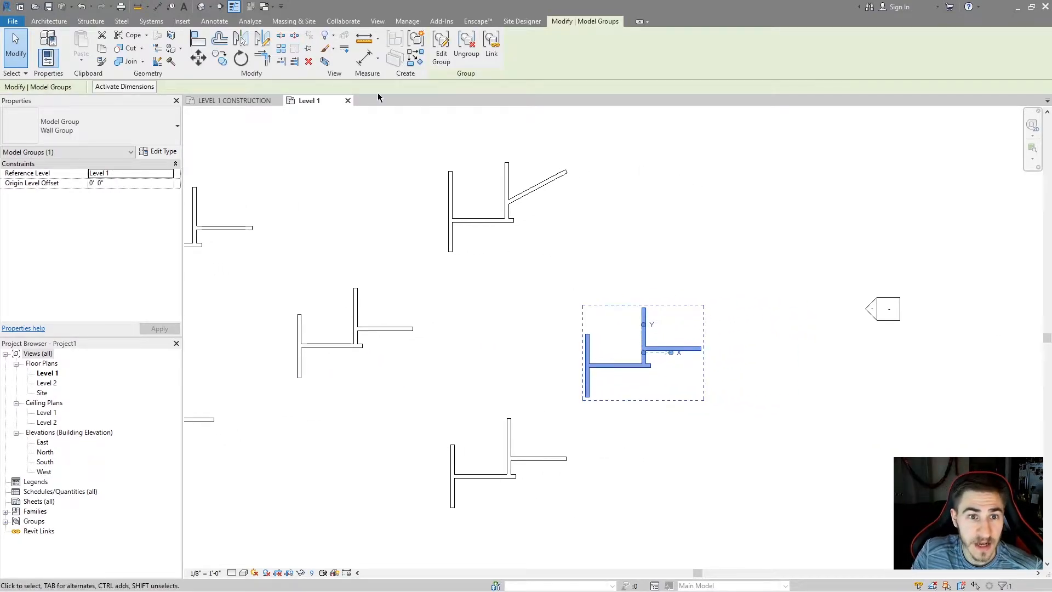
pyautogui.press('c')
pyautogui.press('c')
pyautogui.click(615, 288)
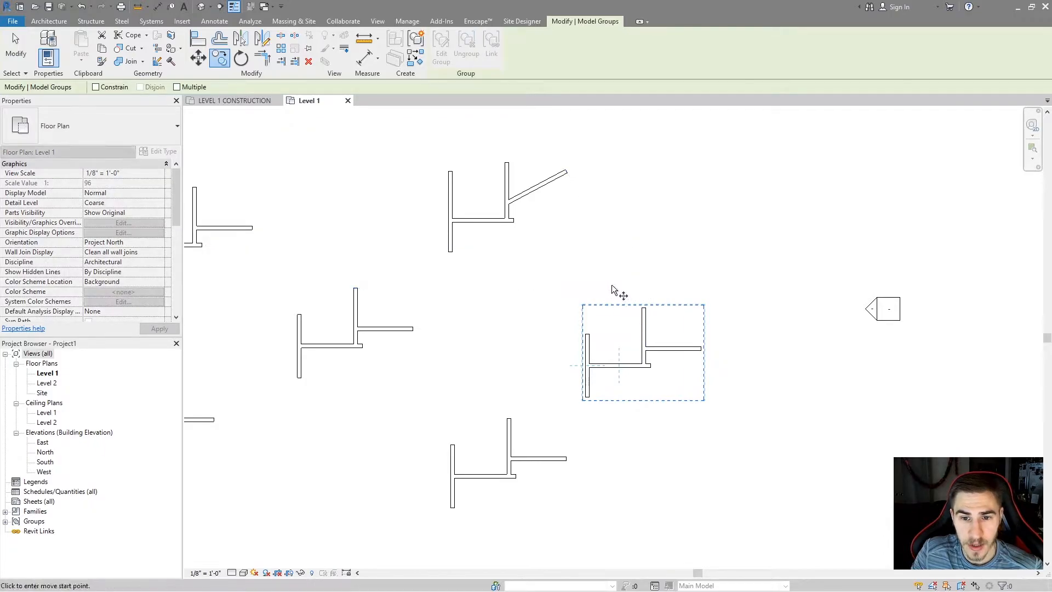
pyautogui.click(713, 132)
# Copy the new Wall Group instance to the lower right, near the east elevation marker, and rotate that copy by 90°
pyautogui.press('c')
pyautogui.press('c')
pyautogui.click(684, 241)
pyautogui.click(757, 463)
pyautogui.press('r')
pyautogui.press('o')
pyautogui.click(933, 389)
pyautogui.write('90')
pyautogui.press('Return')
pyautogui.click(933, 425)
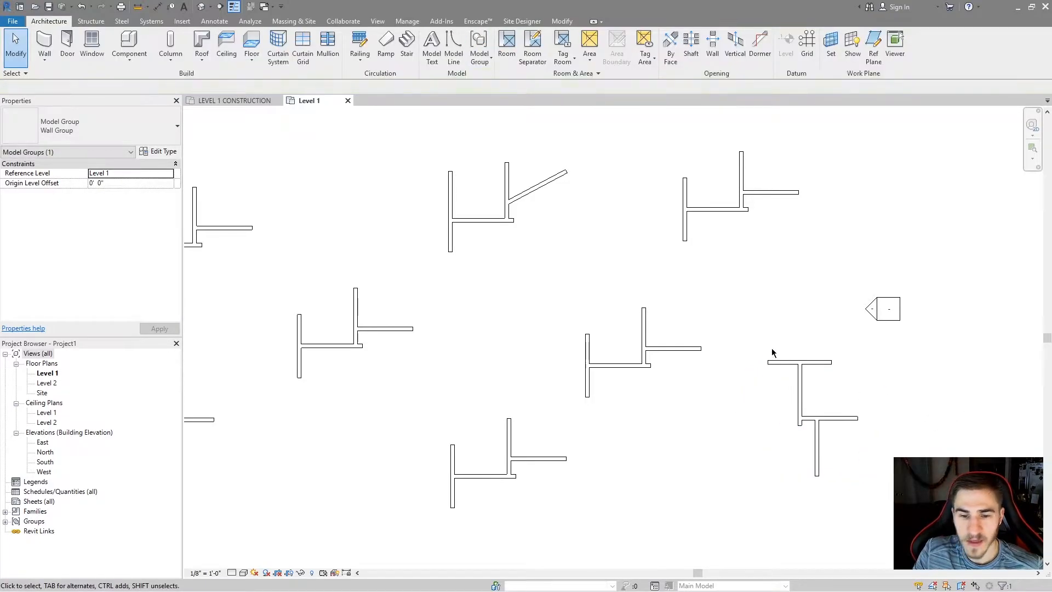
pyautogui.press('t')
pyautogui.press('r')
pyautogui.moveTo(526, 326); pyautogui.dragTo(544, 319, button='middle')
pyautogui.press('Escape')
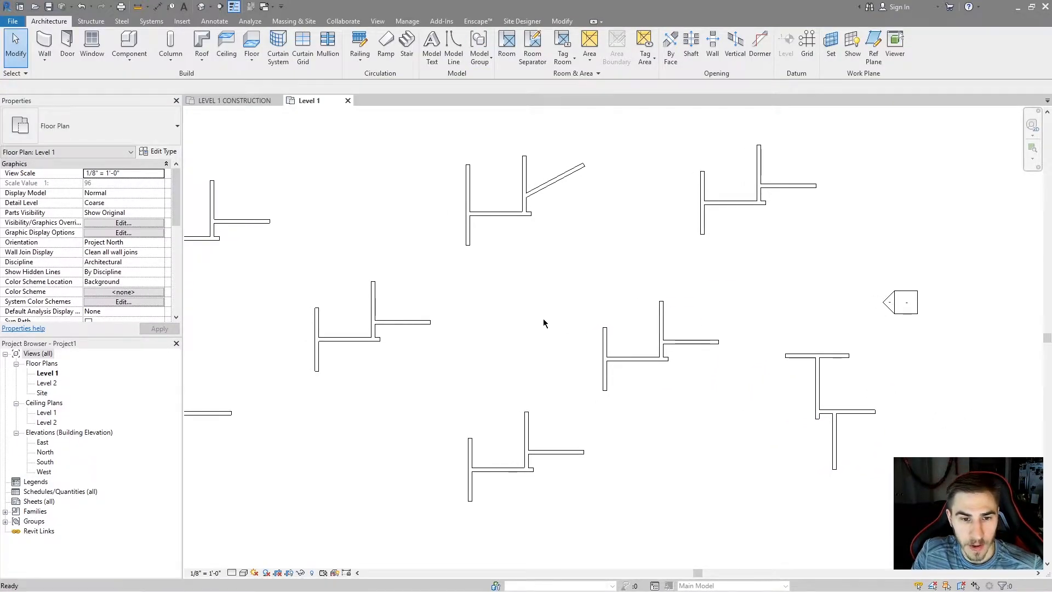
# Edit the middle Wall Group instance, add a Single-Flush 36" x 84" door to each of its three inner walls, and finish the group
pyautogui.click(419, 322)
pyautogui.moveTo(422, 323); pyautogui.dragTo(534, 320, button='middle')
pyautogui.click(441, 60)
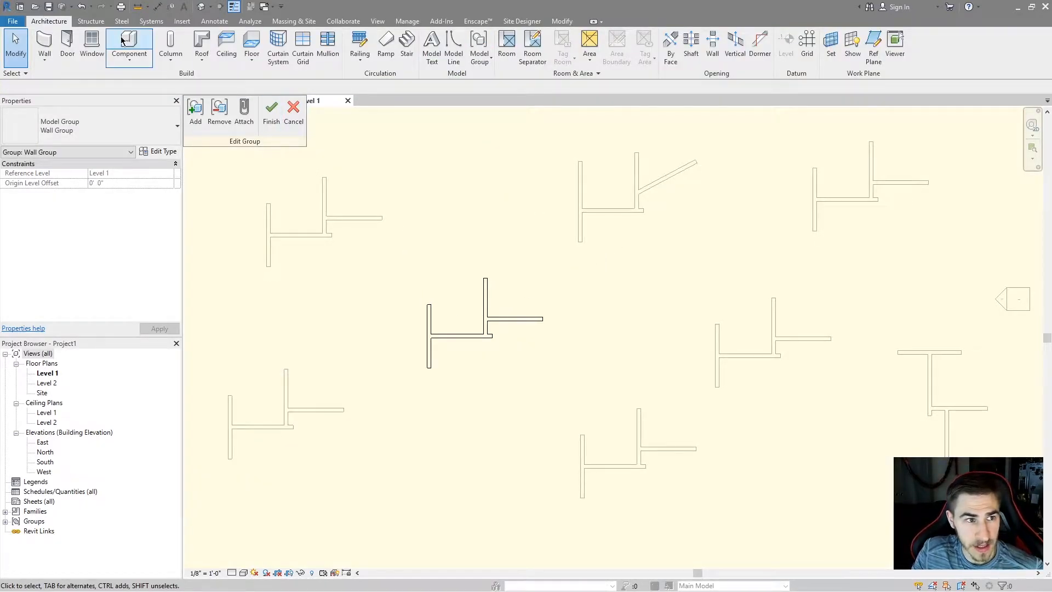
pyautogui.press('d')
pyautogui.press('r')
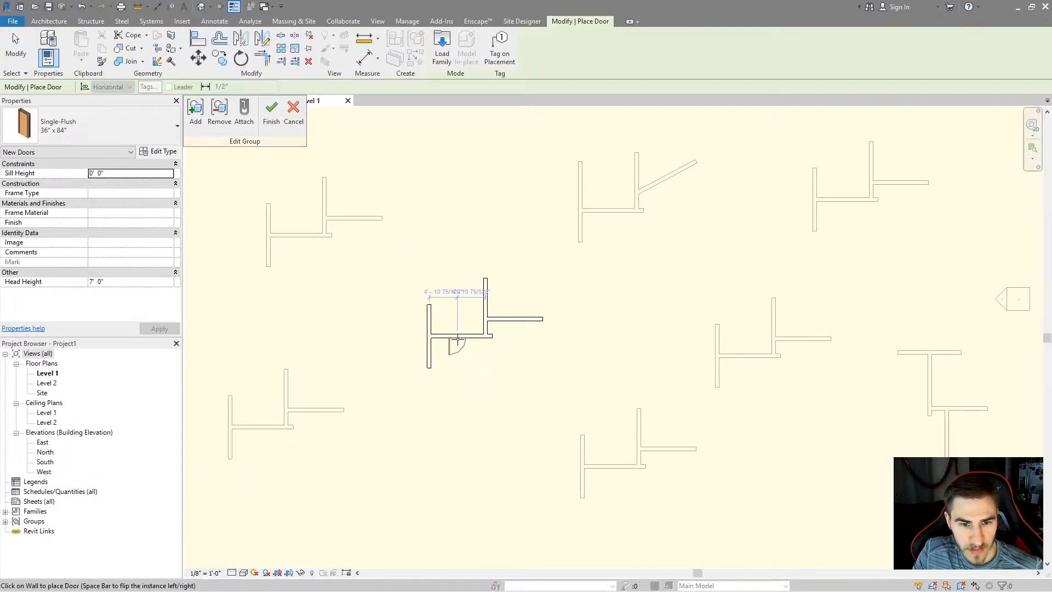
pyautogui.click(458, 338)
pyautogui.click(485, 294)
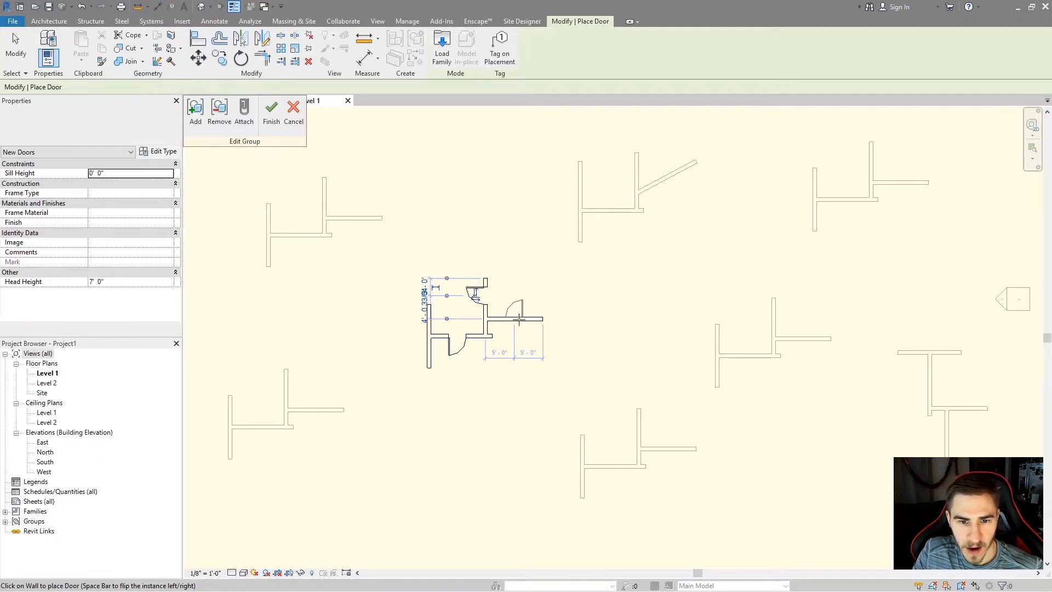
pyautogui.click(523, 322)
pyautogui.click(272, 126)
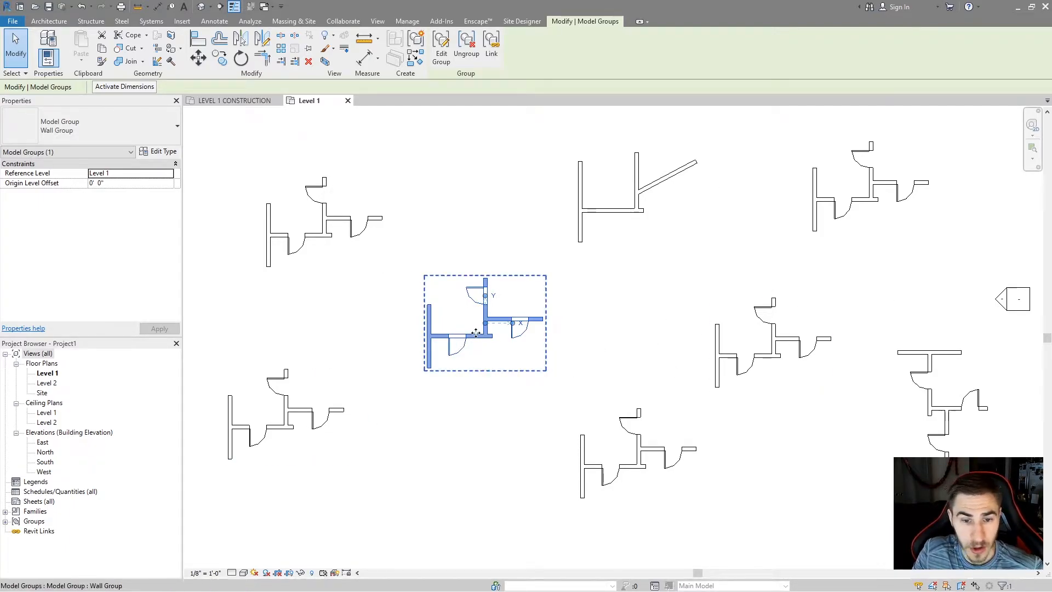
# Open the default 3D view and temporarily isolate the frontmost Wall Group instance
pyautogui.scroll(-1, 358, 378)
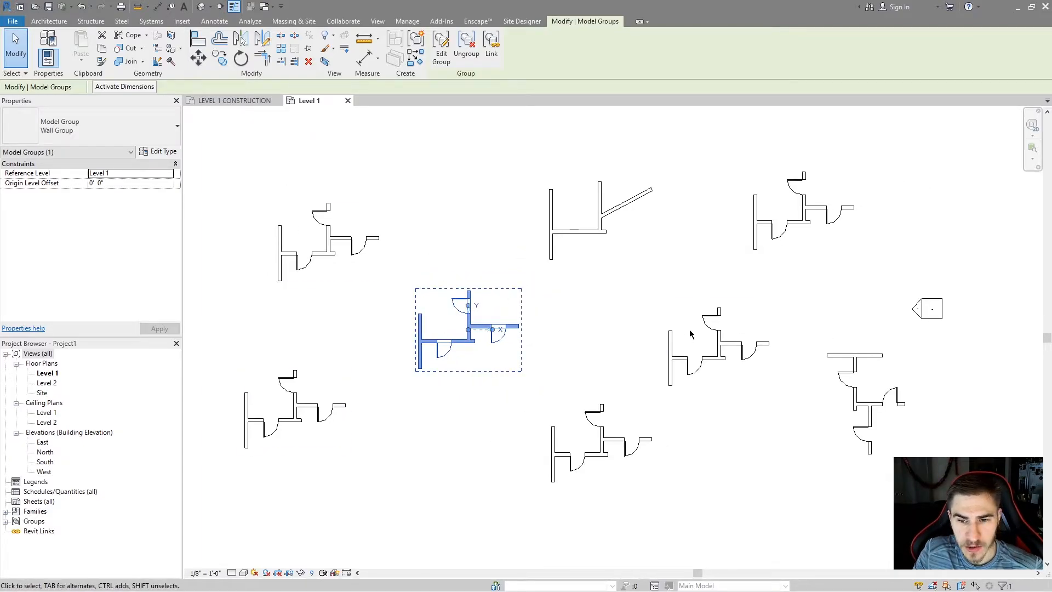
pyautogui.click(200, 7)
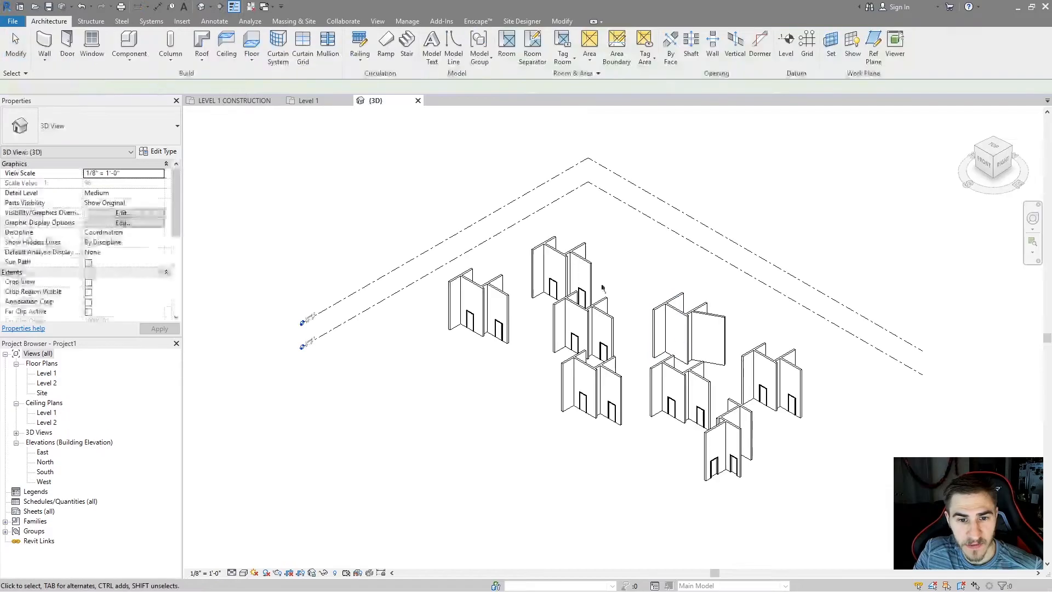
pyautogui.moveTo(607, 300); pyautogui.dragTo(506, 249, button='middle')
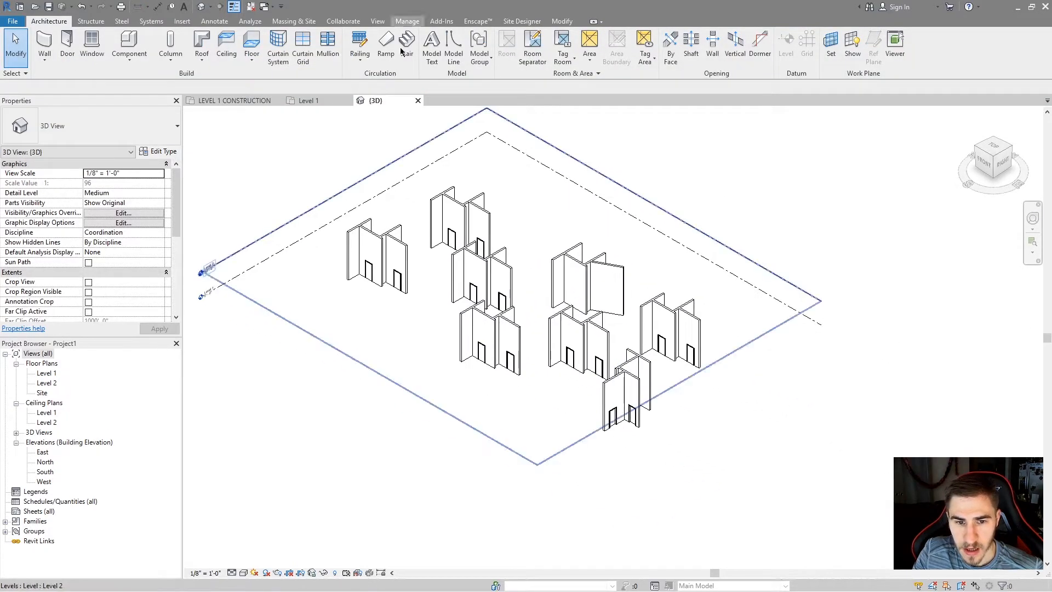
pyautogui.click(485, 351)
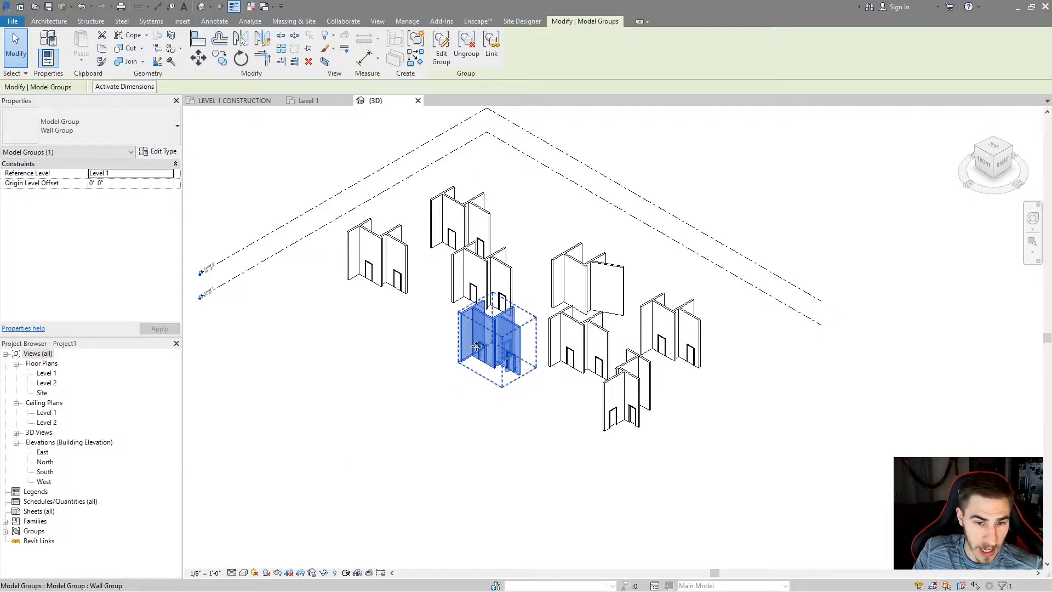
pyautogui.click(324, 573)
pyautogui.click(378, 534)
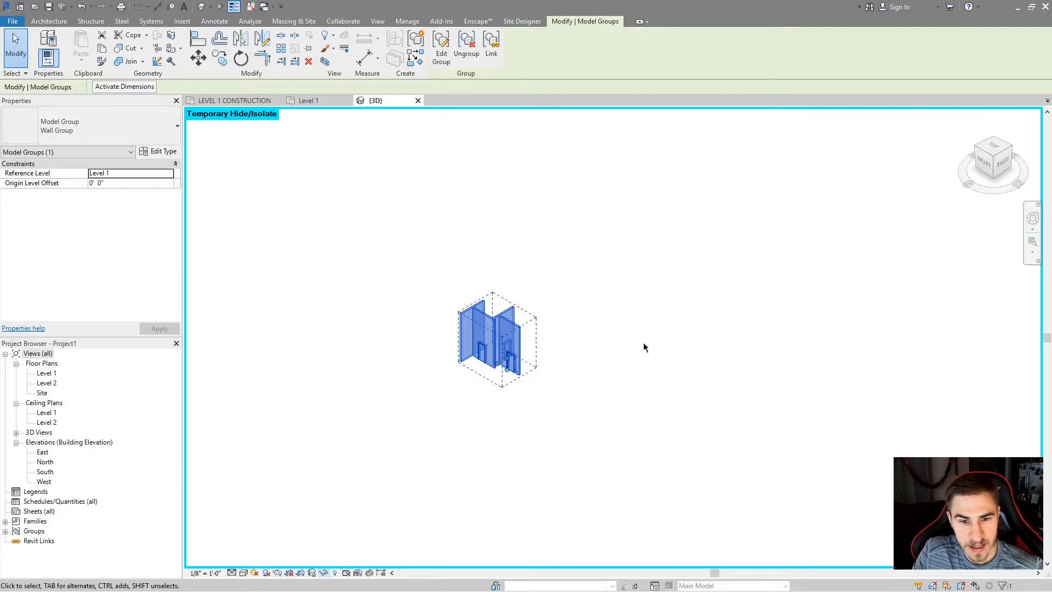
pyautogui.click(656, 329)
pyautogui.scroll(2, 484, 341)
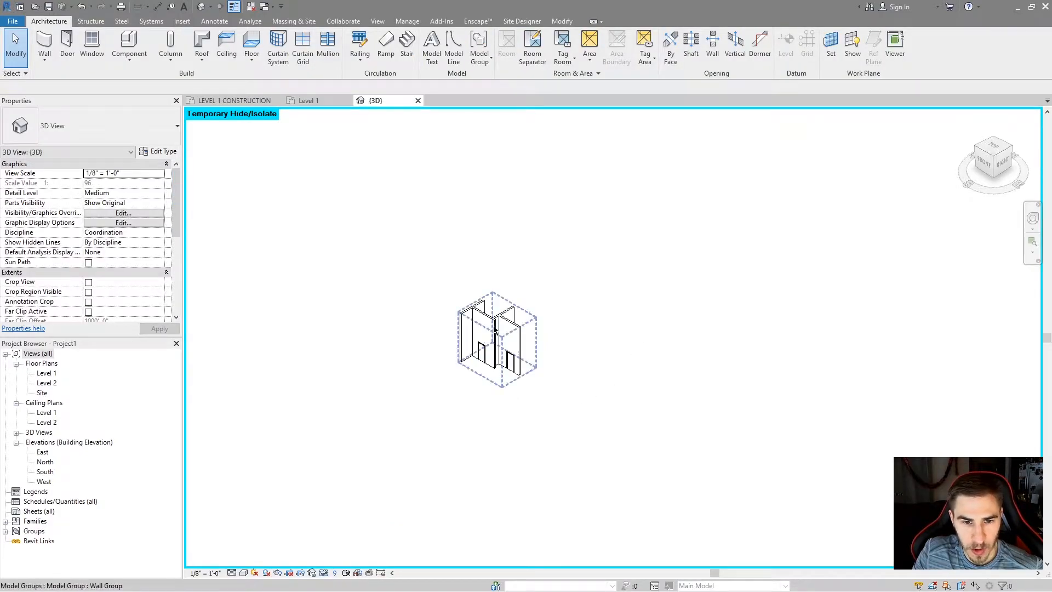
# Edit the isolated Wall Group, swing the free rear end of its middle door wall leftward to an angle, and finish the group
pyautogui.click(482, 326)
pyautogui.scroll(3, 494, 350)
pyautogui.keyDown('shift'); pyautogui.moveTo(515, 368); pyautogui.dragTo(543, 365, button='middle'); pyautogui.keyUp('shift')
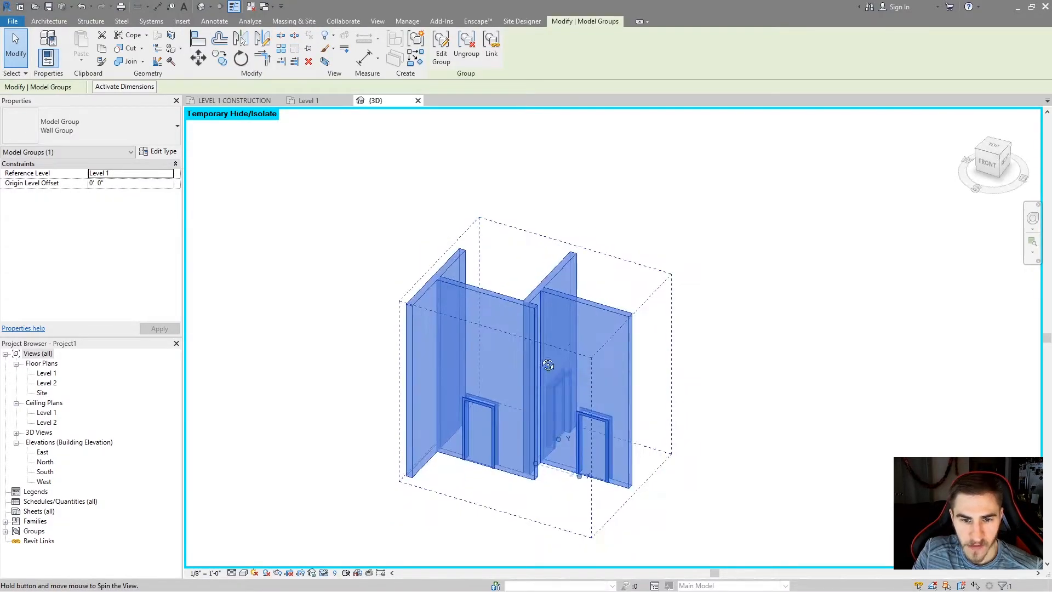
pyautogui.click(631, 309)
pyautogui.keyDown('shift'); pyautogui.moveTo(608, 317); pyautogui.dragTo(571, 327, button='middle'); pyautogui.keyUp('shift')
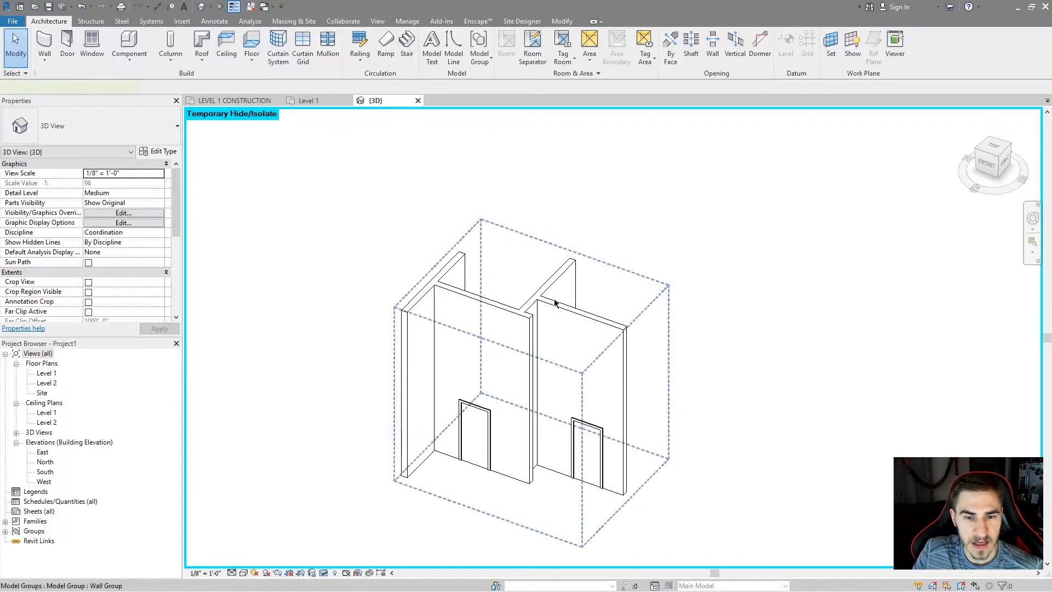
pyautogui.click(482, 340)
pyautogui.click(441, 46)
pyautogui.keyDown('shift'); pyautogui.moveTo(593, 240); pyautogui.dragTo(625, 430, button='middle'); pyautogui.keyUp('shift')
pyautogui.click(549, 336)
pyautogui.keyDown('shift'); pyautogui.moveTo(575, 269); pyautogui.dragTo(559, 350, button='middle'); pyautogui.keyUp('shift')
pyautogui.moveTo(546, 314); pyautogui.dragTo(503, 308)
pyautogui.click(642, 439)
pyautogui.keyDown('shift'); pyautogui.moveTo(572, 335); pyautogui.dragTo(570, 251, button='middle'); pyautogui.keyUp('shift')
pyautogui.click(272, 113)
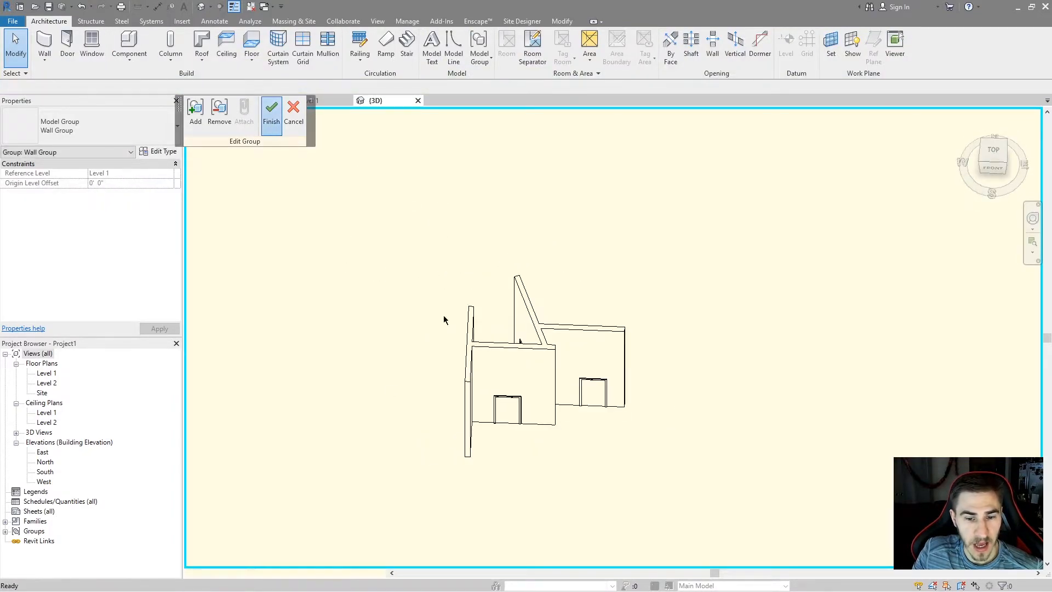
pyautogui.keyDown('shift'); pyautogui.moveTo(507, 274); pyautogui.dragTo(402, 507, button='middle'); pyautogui.keyUp('shift')
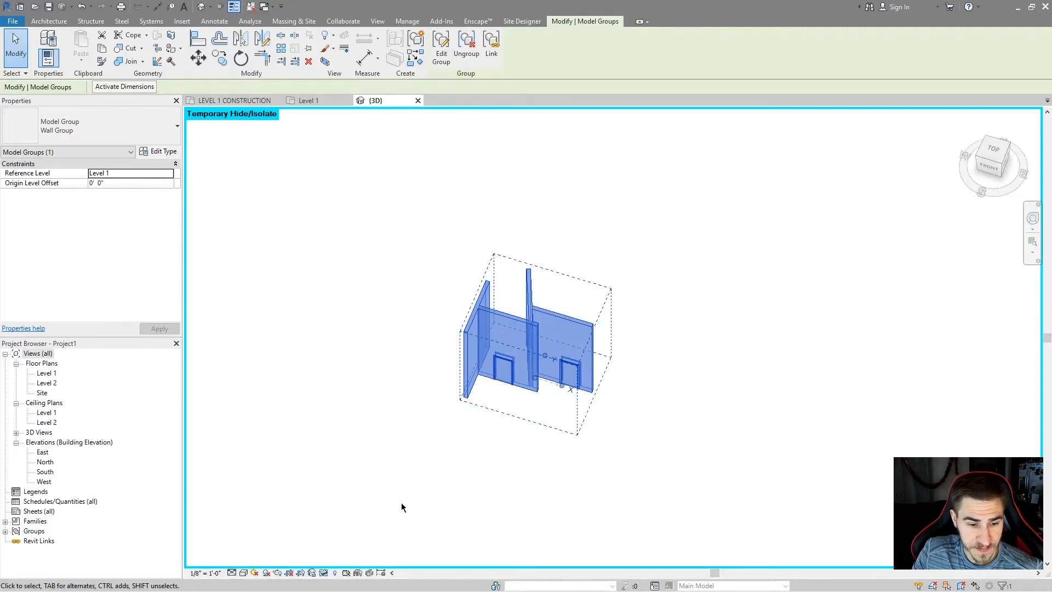
# Reset the temporary isolation and view all Wall Group instances together in 3D
pyautogui.click(323, 572)
pyautogui.click(341, 560)
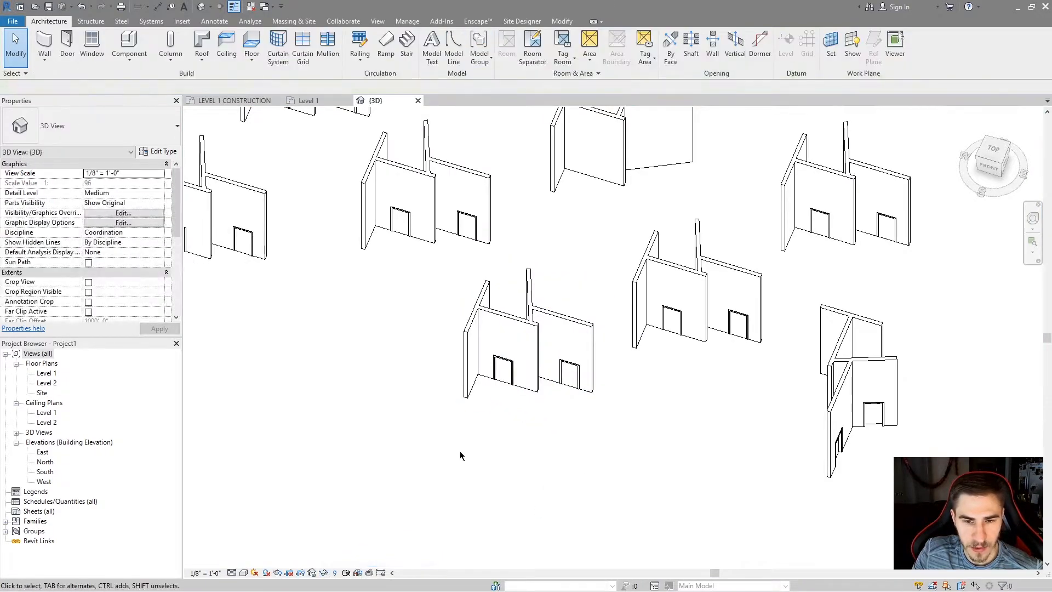
pyautogui.scroll(-1, 460, 455)
pyautogui.keyDown('shift'); pyautogui.moveTo(696, 280); pyautogui.dragTo(691, 322, button='middle'); pyautogui.keyUp('shift')
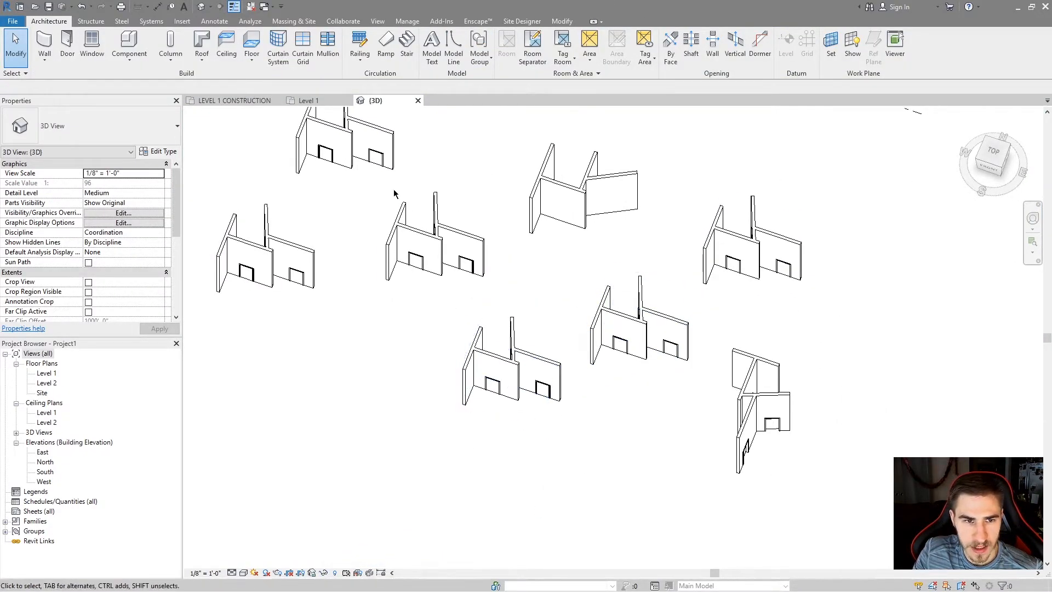
pyautogui.moveTo(434, 352); pyautogui.dragTo(460, 393, button='middle')
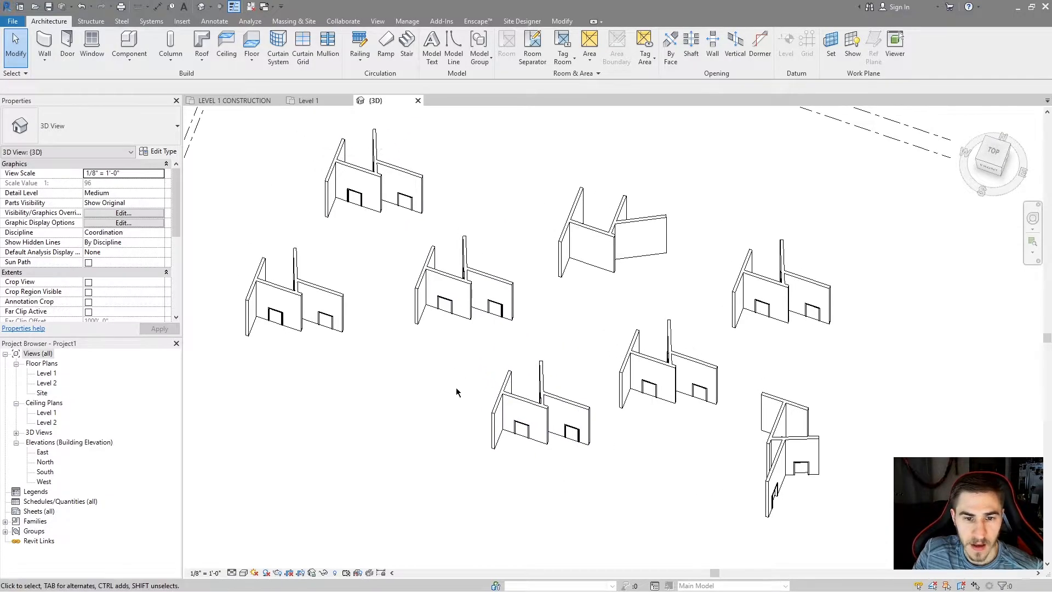
pyautogui.moveTo(582, 354); pyautogui.dragTo(585, 358, button='middle')
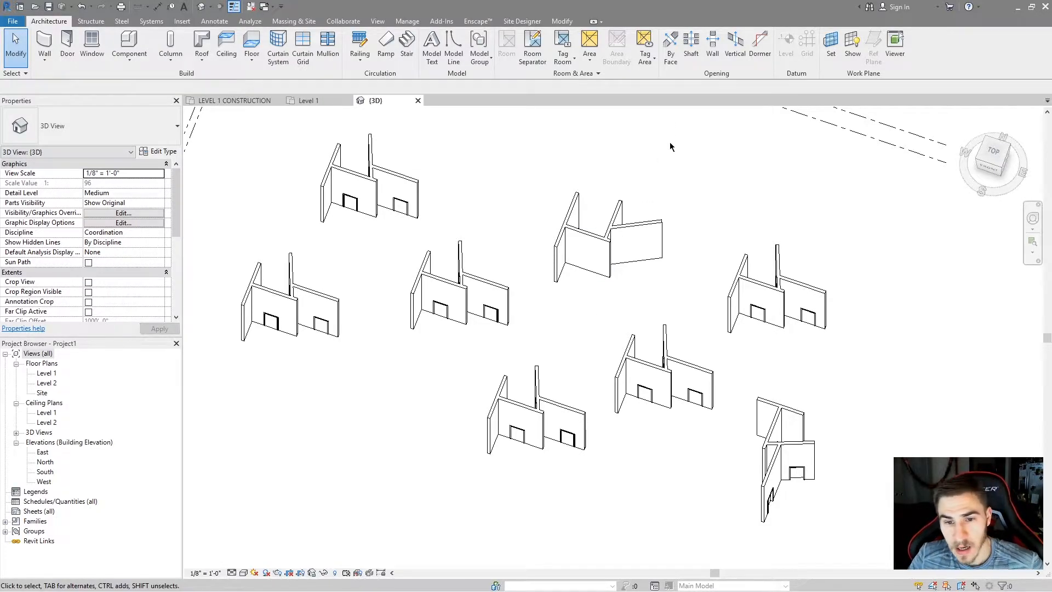
pyautogui.scroll(-1, 553, 219)
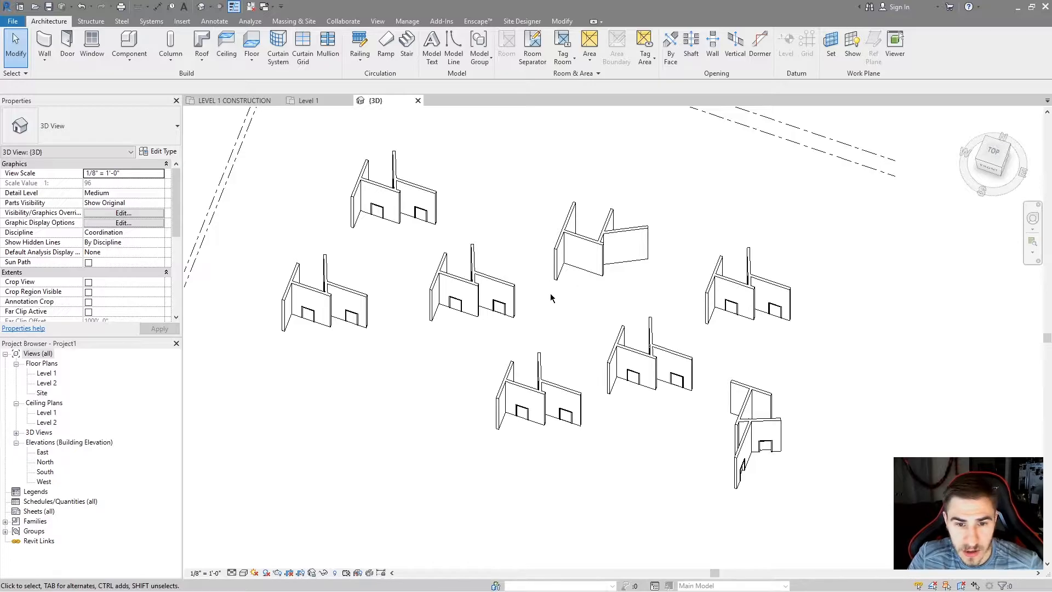
# Copy the frontmost Wall Group instance to the clipboard and paste it aligned to Level 2, directly above the original
pyautogui.click(533, 403)
pyautogui.keyDown('shift'); pyautogui.moveTo(430, 413); pyautogui.dragTo(437, 332, button='middle'); pyautogui.keyUp('shift')
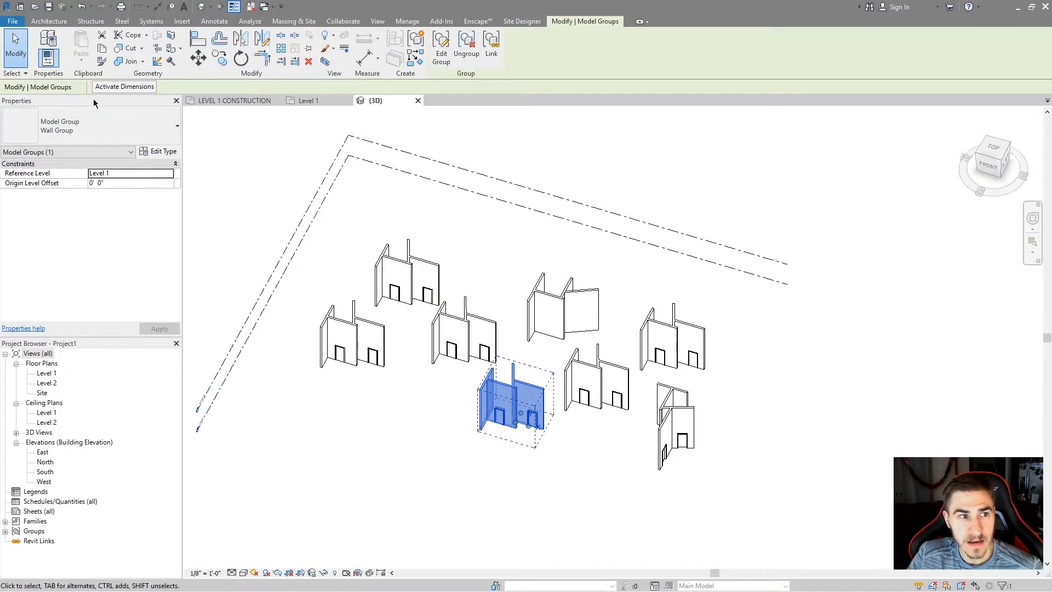
pyautogui.click(339, 192)
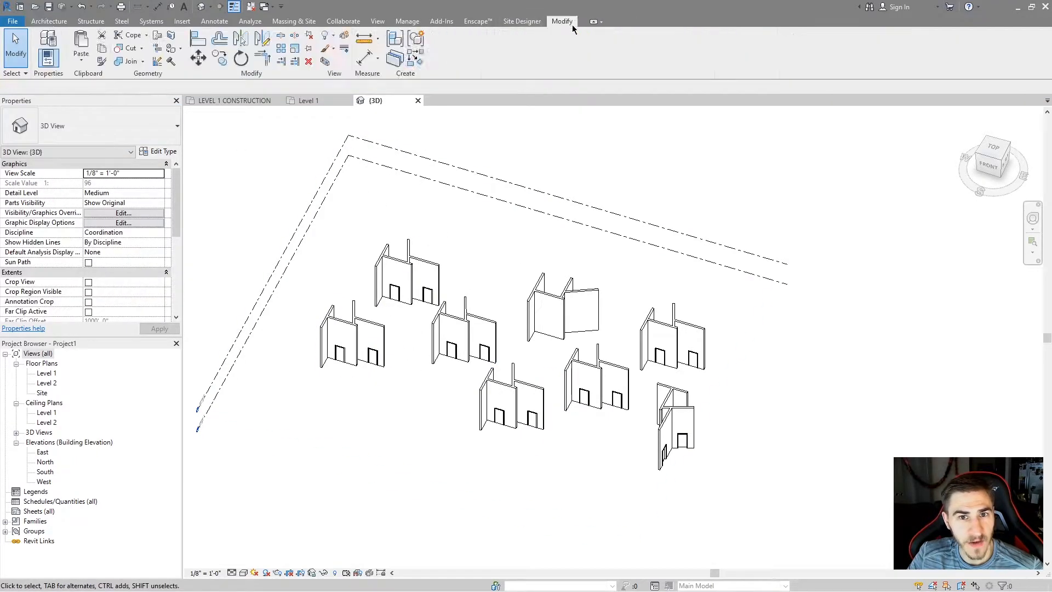
pyautogui.click(81, 60)
pyautogui.click(112, 102)
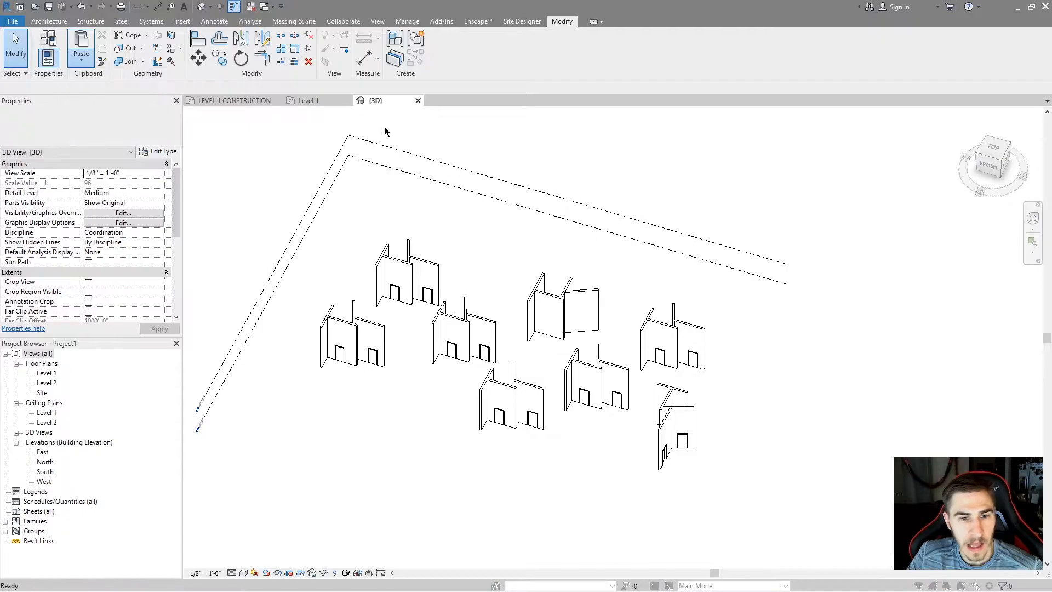
pyautogui.click(478, 234)
pyautogui.click(516, 374)
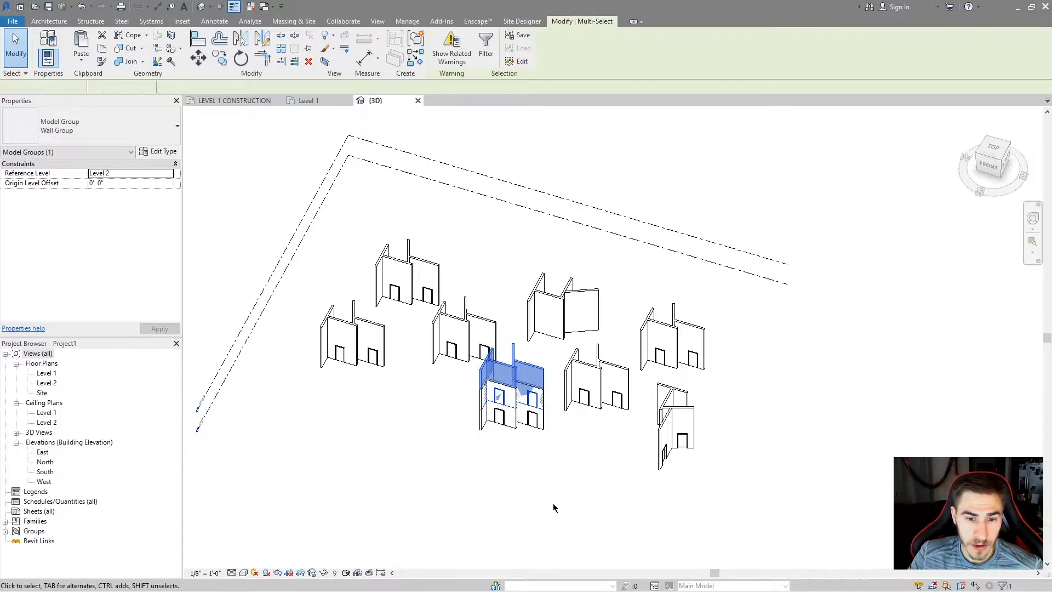
pyautogui.click(510, 513)
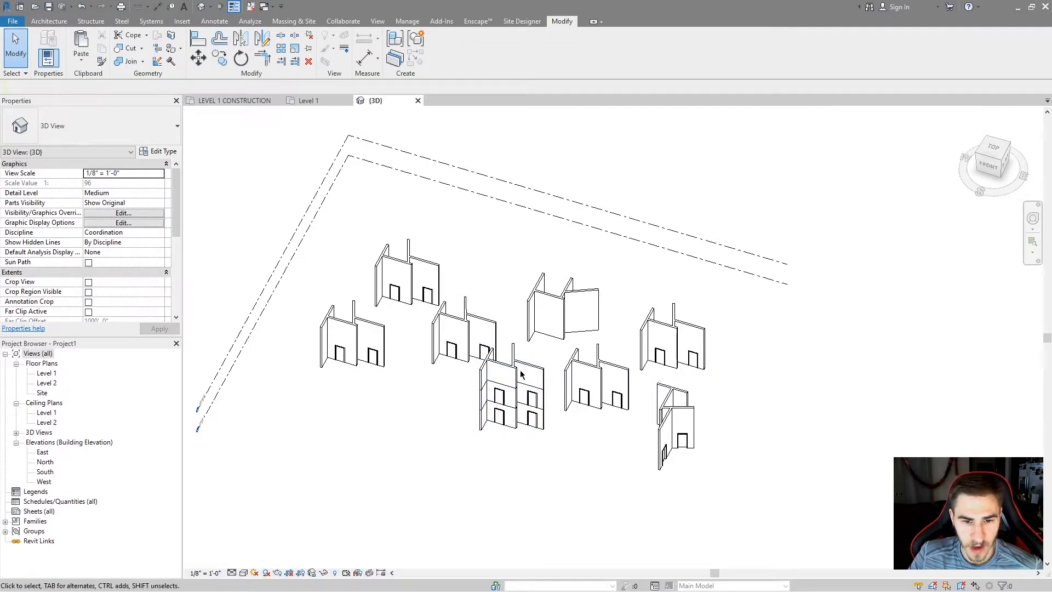
pyautogui.scroll(3, 510, 376)
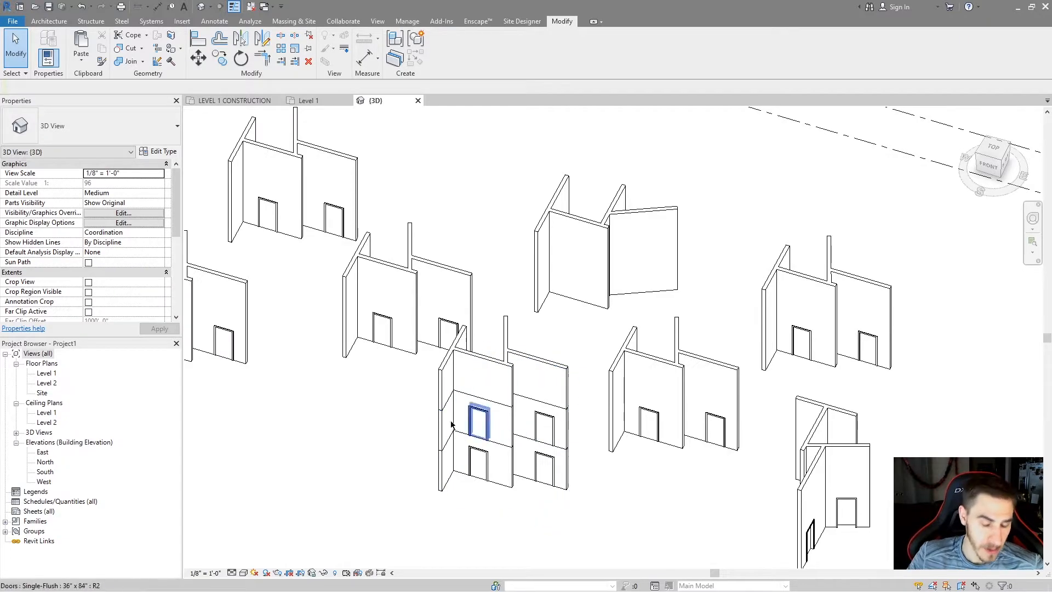
pyautogui.scroll(-4, 477, 312)
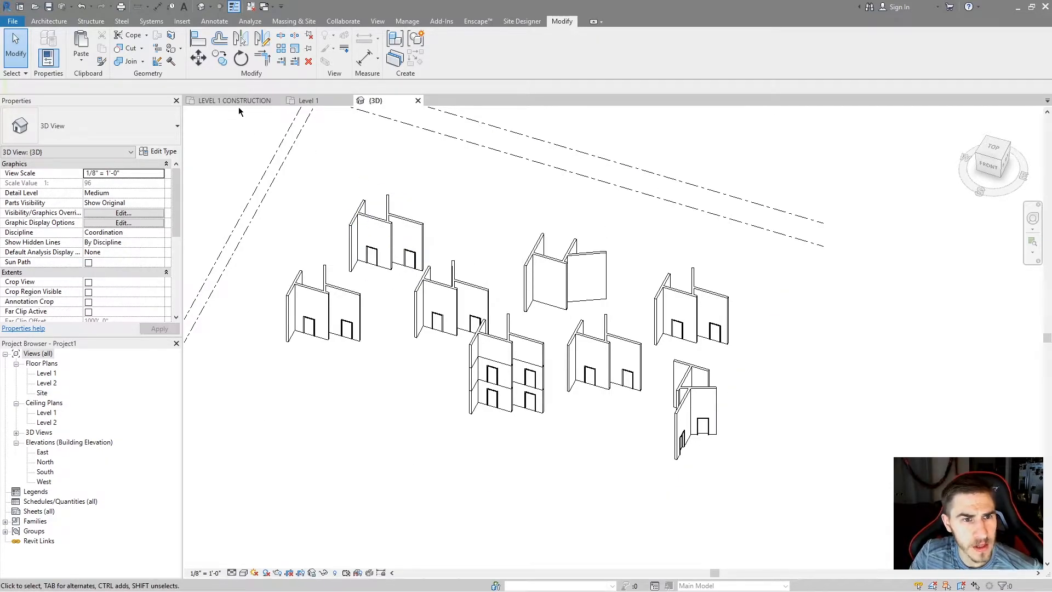
# Delete every Wall Group instance and the ungrouped walls from the Level 1 floor plan
pyautogui.click(307, 100)
pyautogui.scroll(-2, 417, 277)
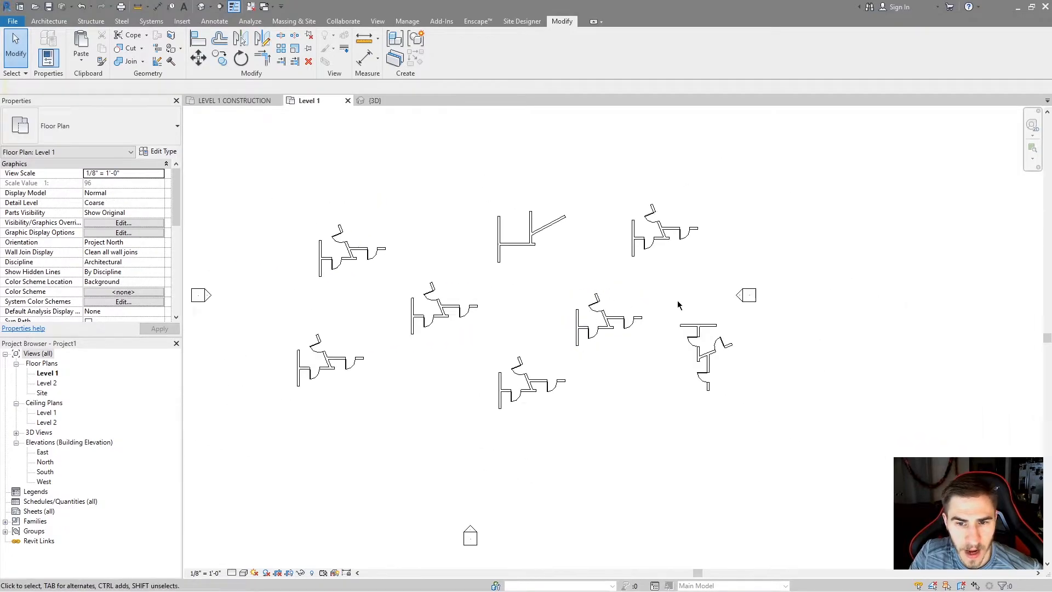
pyautogui.moveTo(706, 202); pyautogui.dragTo(433, 420)
pyautogui.press('Delete')
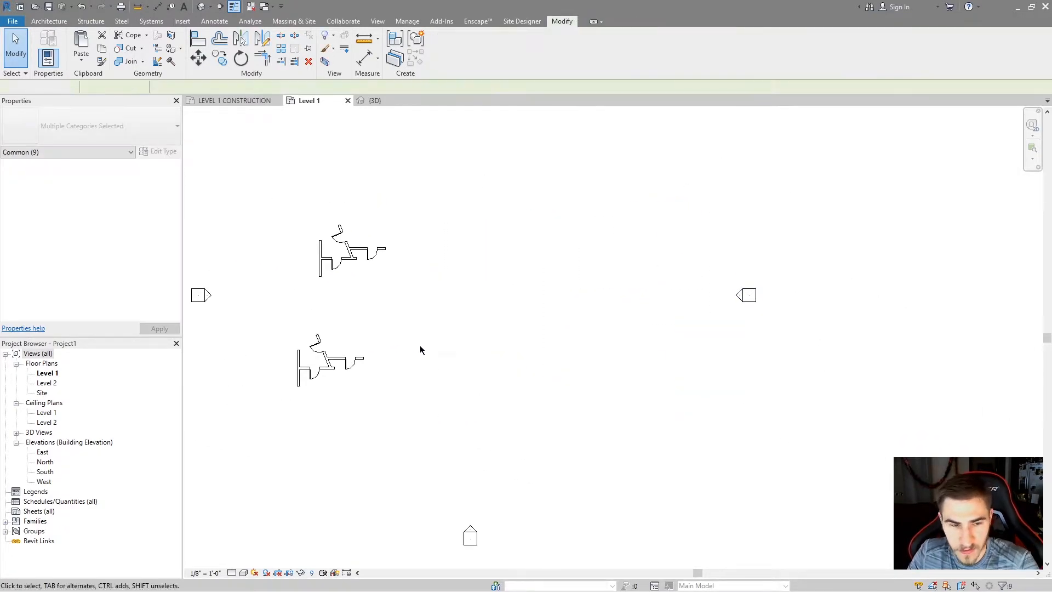
pyautogui.click(351, 252)
pyautogui.press('Delete')
pyautogui.press('Delete')
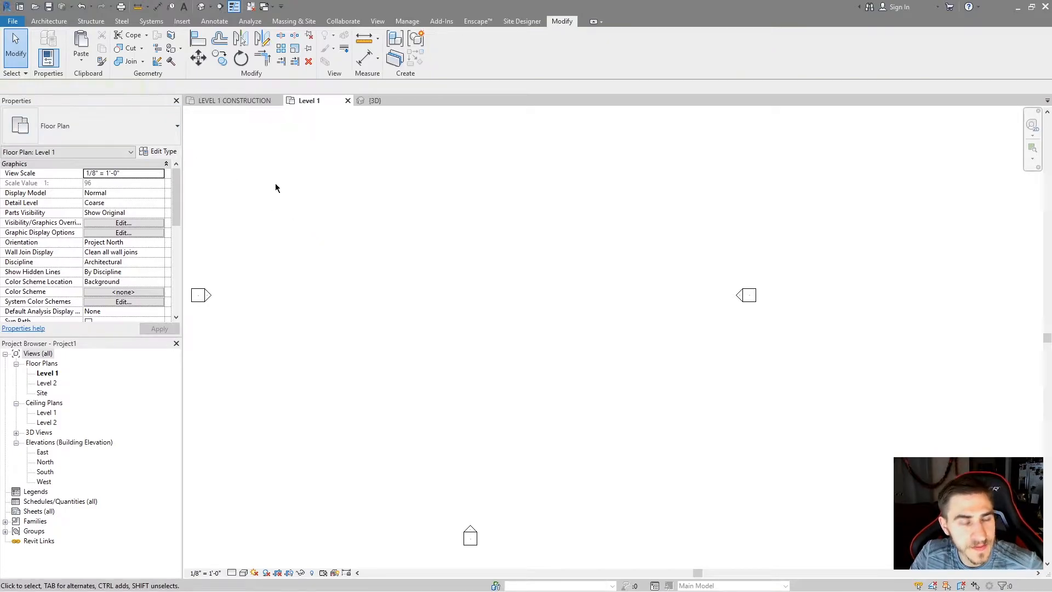
# Draw a closed rectangle of walls in the centre of the empty Level 1 plan
pyautogui.click(48, 25)
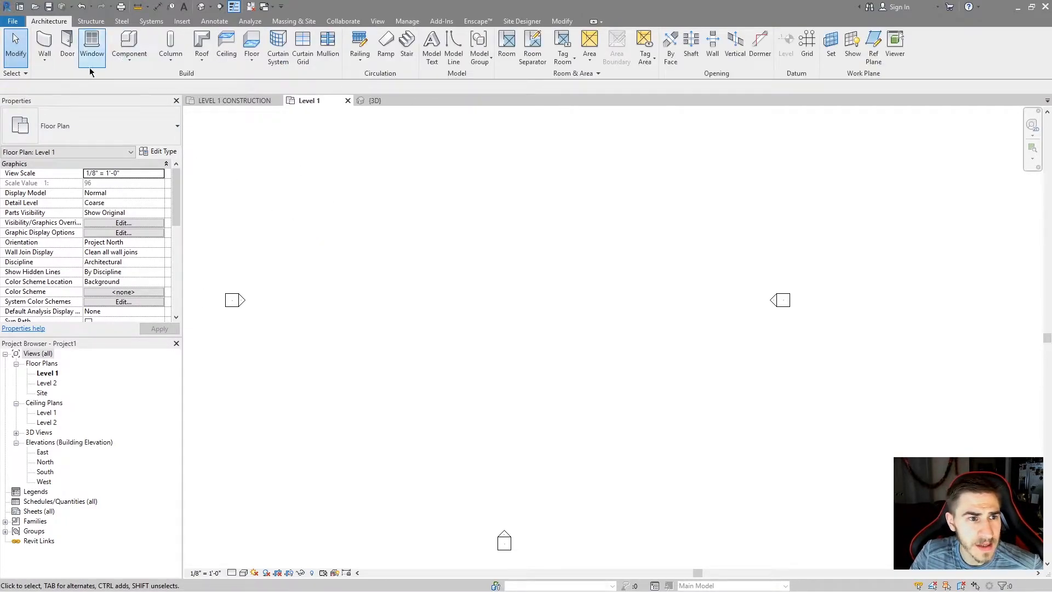
pyautogui.click(48, 44)
pyautogui.scroll(1, 416, 240)
pyautogui.scroll(1, 416, 240)
pyautogui.click(450, 36)
pyautogui.click(437, 250)
pyautogui.click(649, 428)
pyautogui.scroll(2, 577, 418)
pyautogui.press('Escape')
pyautogui.press('Escape')
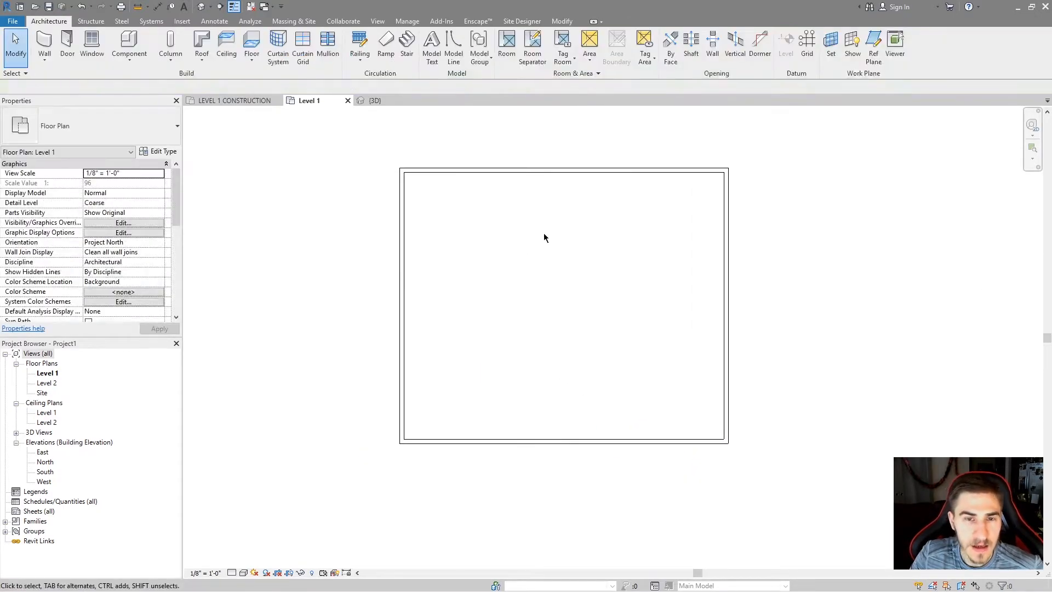
# Set the top constraint of all four perimeter walls to Up to level: Level 2
pyautogui.scroll(-1, 375, 274)
pyautogui.moveTo(653, 159); pyautogui.dragTo(351, 397)
pyautogui.click(158, 222)
pyautogui.click(158, 222)
pyautogui.click(122, 238)
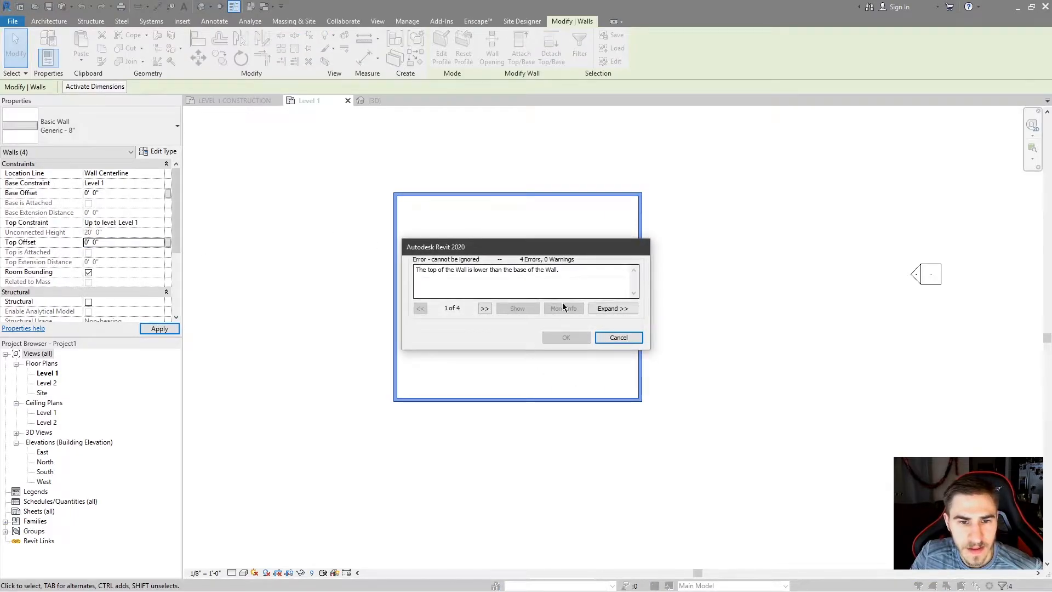
pyautogui.click(619, 337)
pyautogui.click(158, 223)
pyautogui.click(137, 247)
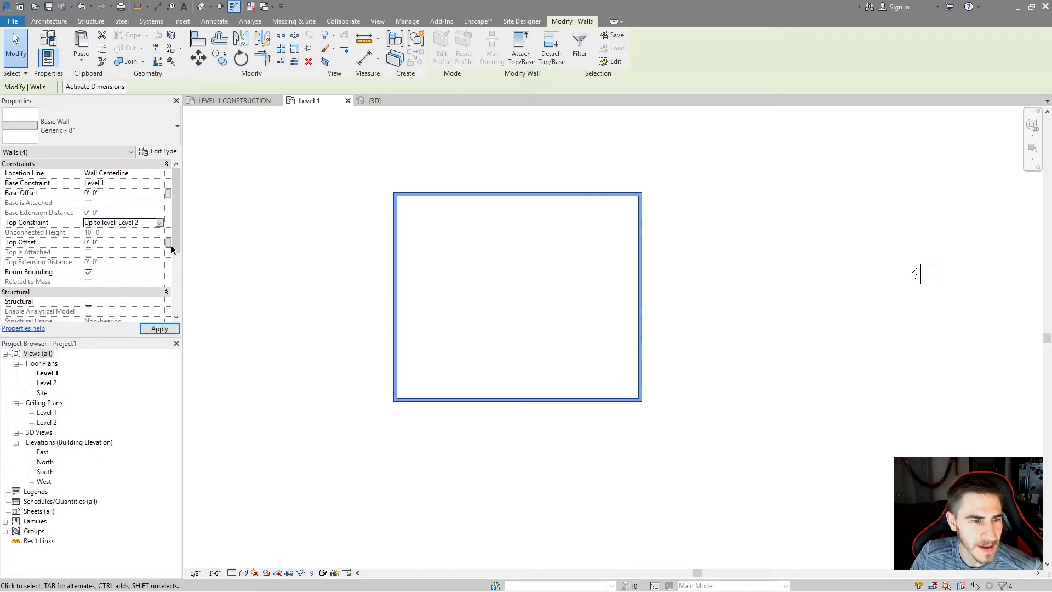
pyautogui.click(463, 266)
# Draw two connected walls enclosing a roughly square room, about 17 feet deep, in the upper-left corner of the rectangle
pyautogui.click(35, 44)
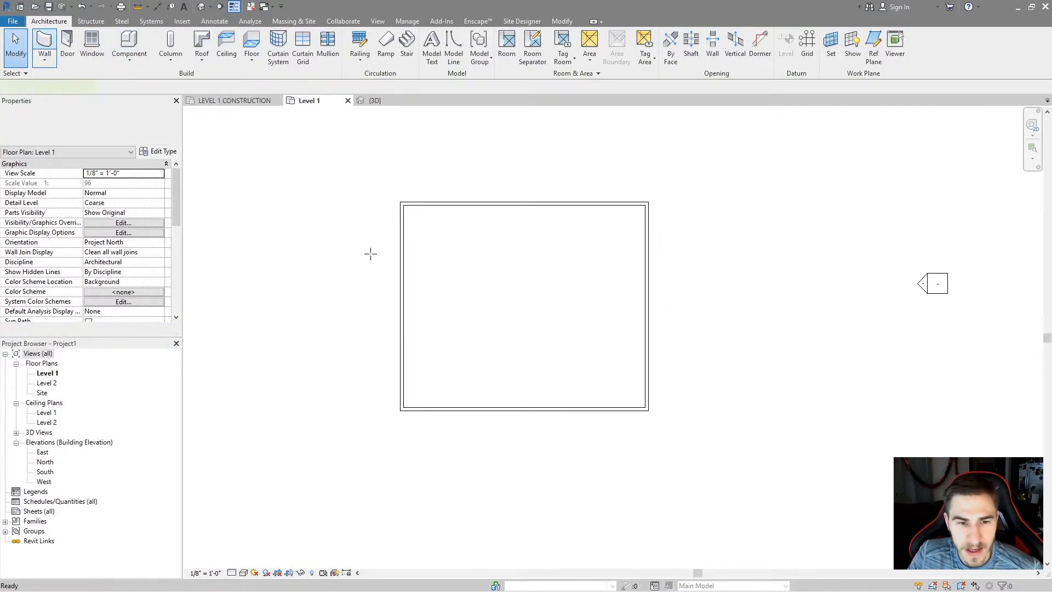
pyautogui.click(403, 291)
pyautogui.click(490, 291)
pyautogui.click(489, 204)
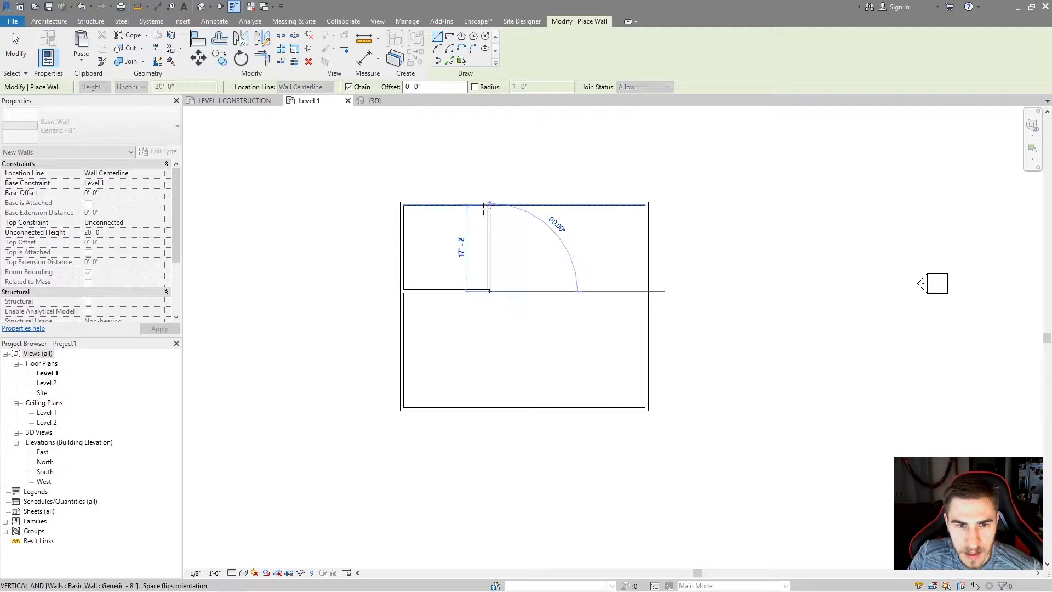
pyautogui.press('Escape')
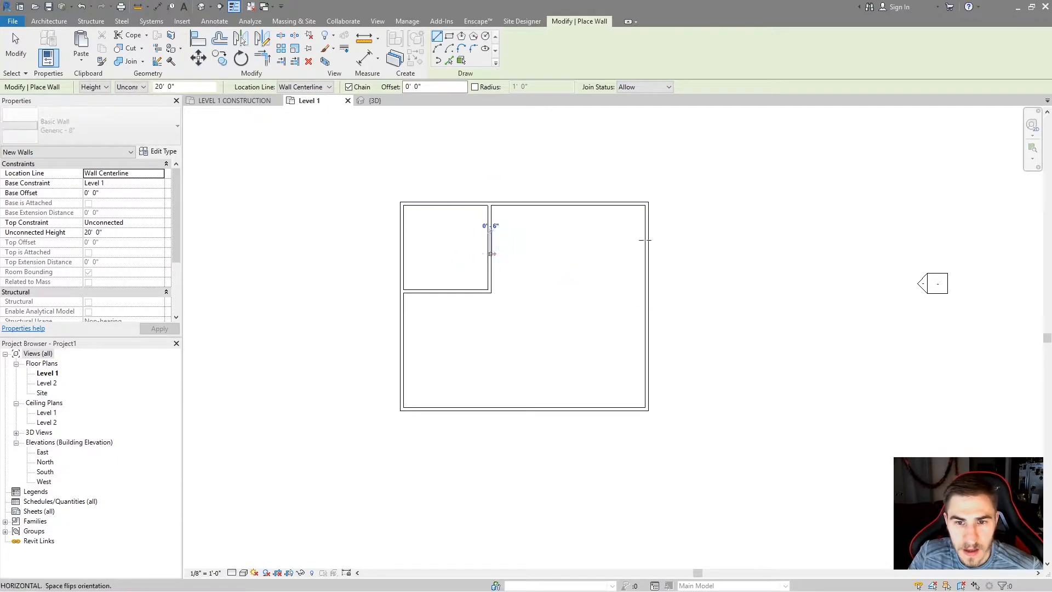
# Draw a horizontal partition from the right perimeter wall to the corner room, and a vertical partition from it down to the bottom wall
pyautogui.click(647, 254)
pyautogui.click(489, 254)
pyautogui.click(540, 255)
pyautogui.click(540, 408)
pyautogui.press('Escape')
pyautogui.press('Escape')
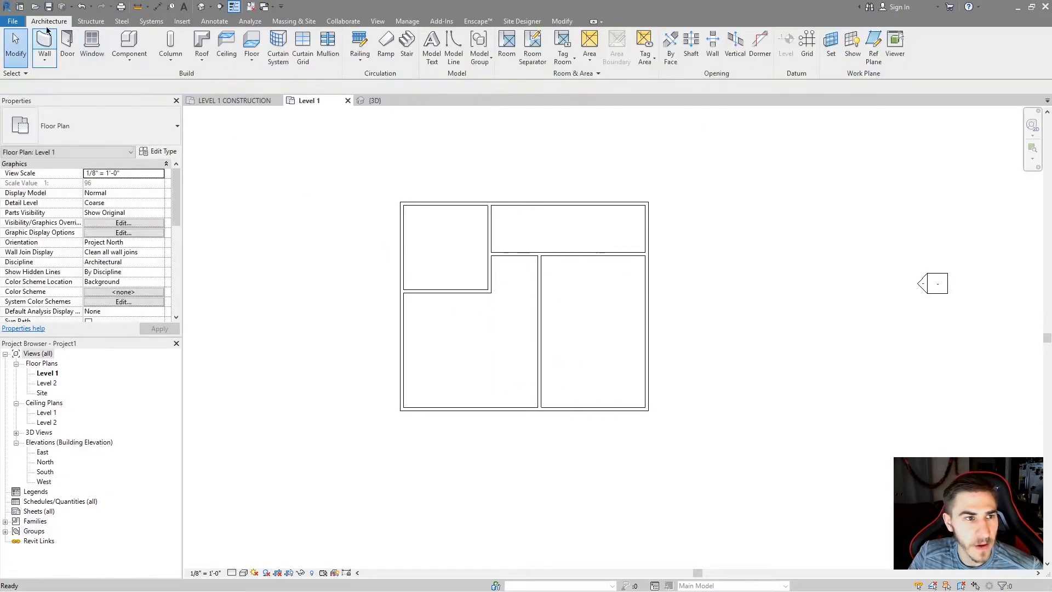
# Place 36" x 84" Single-Flush doors in the corner room's lower wall, both other partitions and the bottom exterior wall
pyautogui.click(73, 46)
pyautogui.click(422, 292)
pyautogui.click(624, 253)
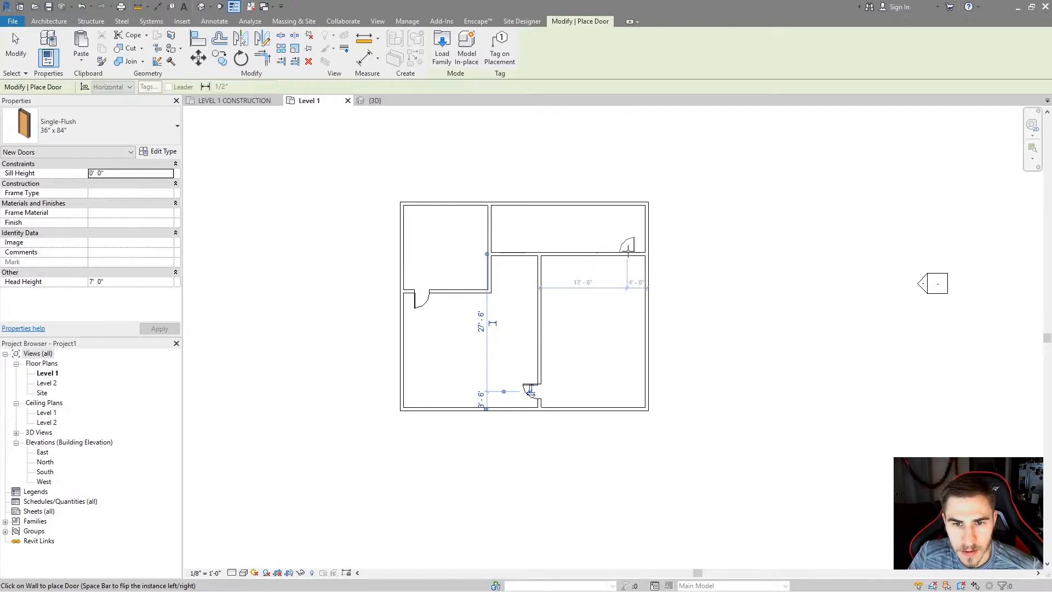
pyautogui.click(418, 410)
pyautogui.press('Escape')
pyautogui.press('Escape')
pyautogui.moveTo(599, 301); pyautogui.dragTo(630, 324, button='middle')
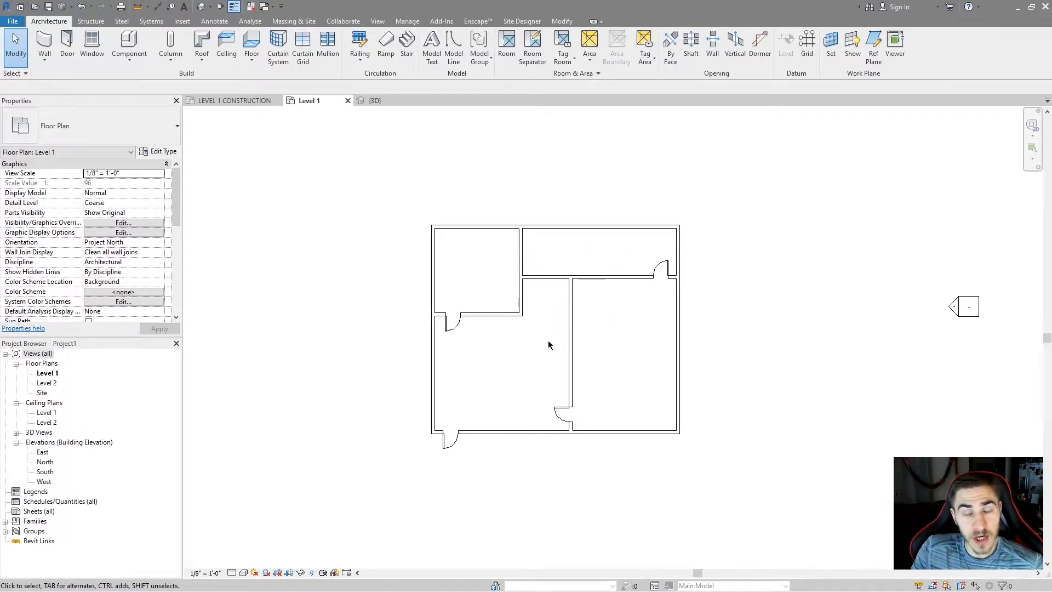
# Copy the chain of exterior walls to the upper right of the original building, leaving out the interior partitions
pyautogui.scroll(-3, 553, 351)
pyautogui.moveTo(693, 224); pyautogui.dragTo(443, 438)
pyautogui.press('Escape')
pyautogui.press('Tab')
pyautogui.click(650, 348)
pyautogui.press('c')
pyautogui.press('o')
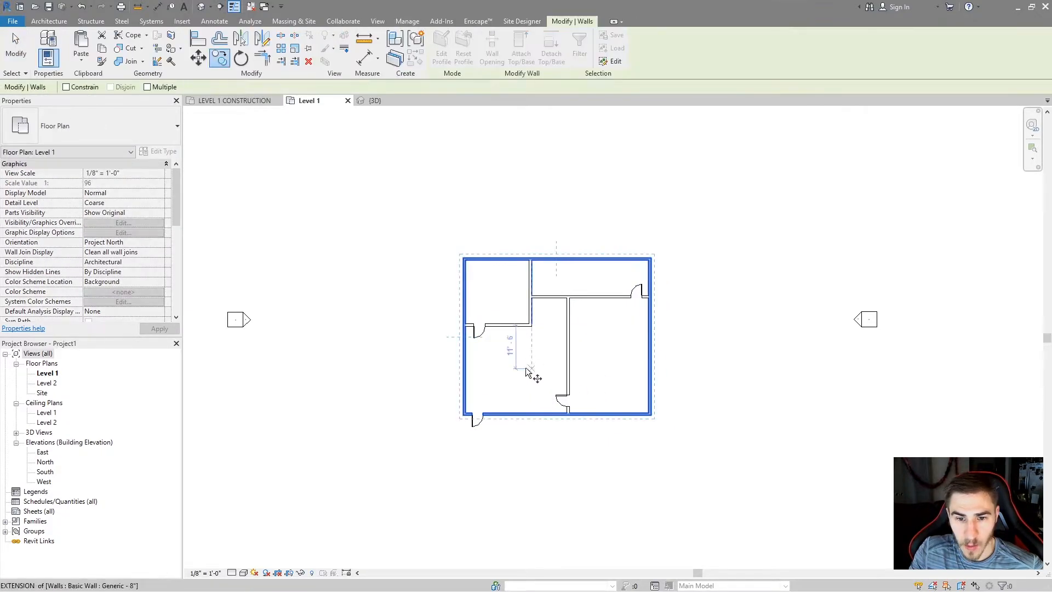
pyautogui.click(530, 372)
pyautogui.click(721, 227)
pyautogui.press('Escape')
# Hide the elevation marker categories in the Level 1 plan, starting from the marker to the right of the buildings
pyautogui.moveTo(702, 322); pyautogui.dragTo(632, 361, button='middle')
pyautogui.moveTo(540, 317); pyautogui.dragTo(438, 403)
pyautogui.press('Escape')
pyautogui.moveTo(702, 359); pyautogui.dragTo(691, 371, button='middle')
pyautogui.moveTo(811, 340); pyautogui.dragTo(734, 395)
pyautogui.rightClick(747, 383)
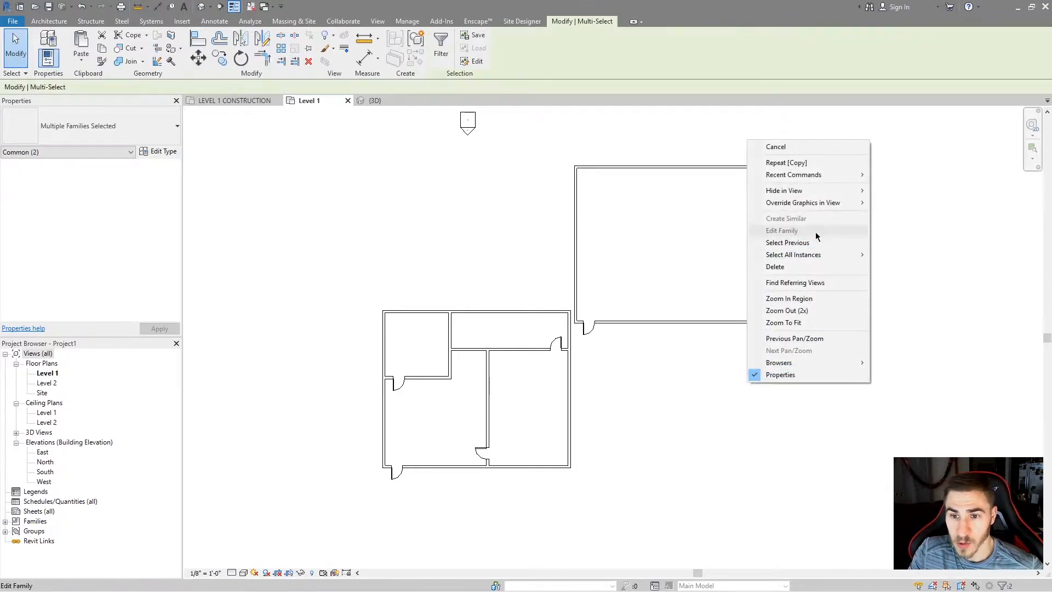
pyautogui.moveTo(823, 190)
pyautogui.click(905, 202)
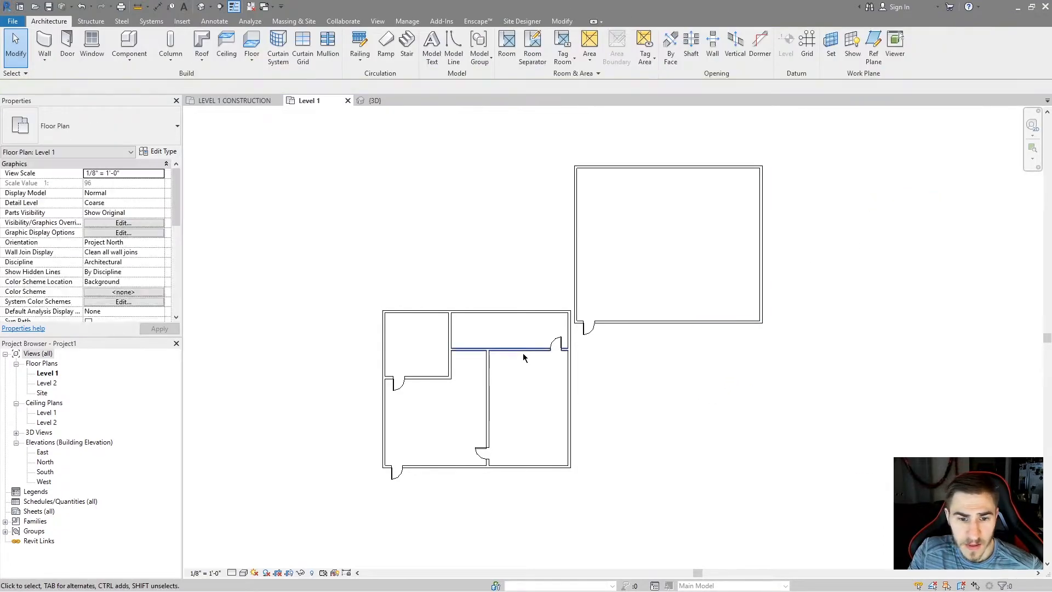
# Group the interior walls and doors of the original building into a model group named Example
pyautogui.moveTo(553, 336); pyautogui.dragTo(395, 462)
pyautogui.click(416, 41)
pyautogui.write('Example')
pyautogui.press('Return')
pyautogui.click(678, 247)
pyautogui.click(453, 346)
pyautogui.click(434, 250)
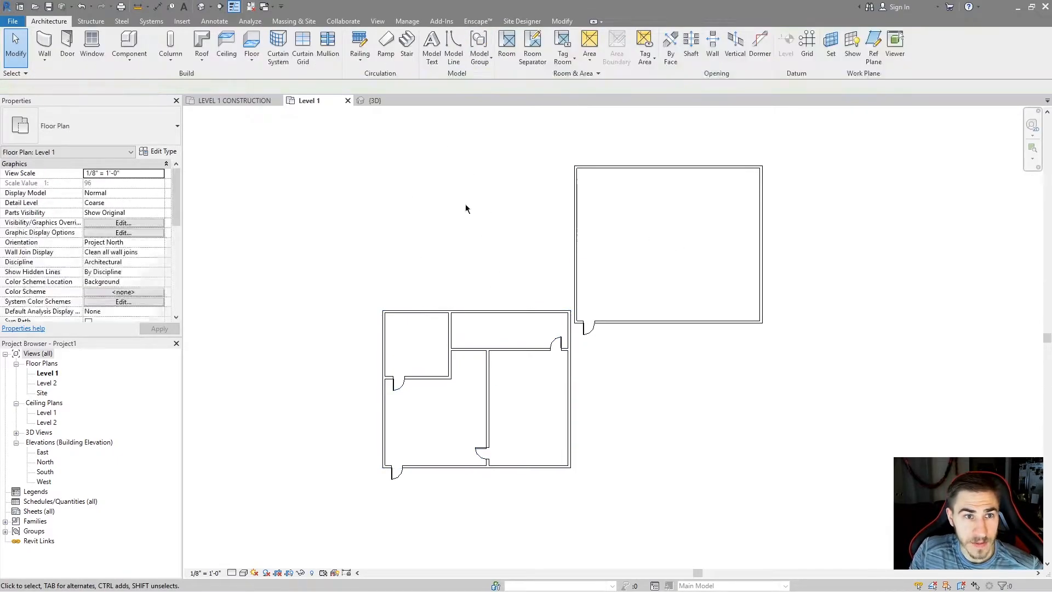
# Place an instance of the Example model group in the empty area below the copied exterior walls
pyautogui.click(480, 51)
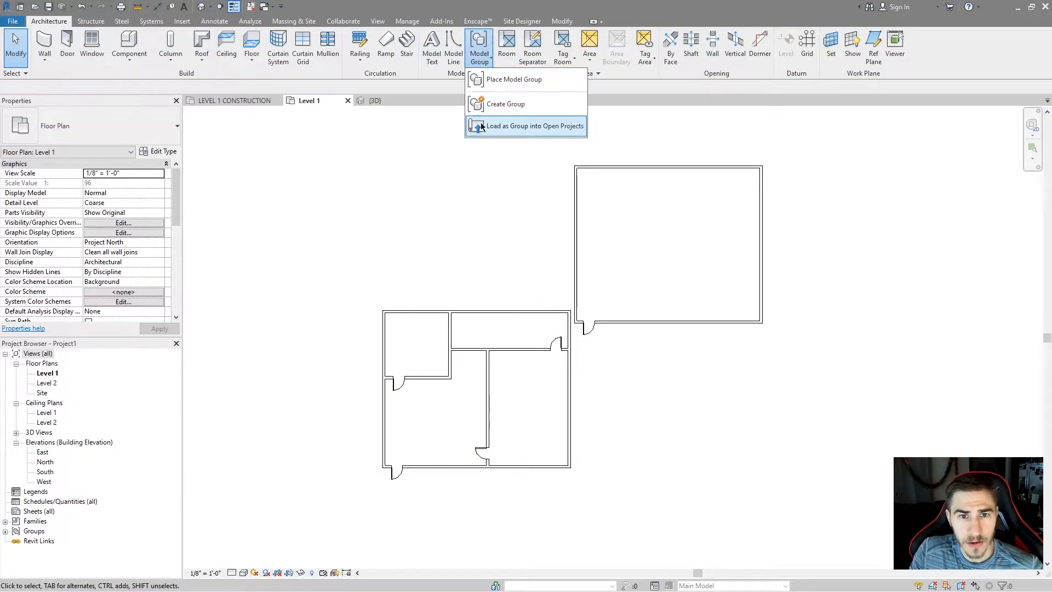
pyautogui.click(514, 80)
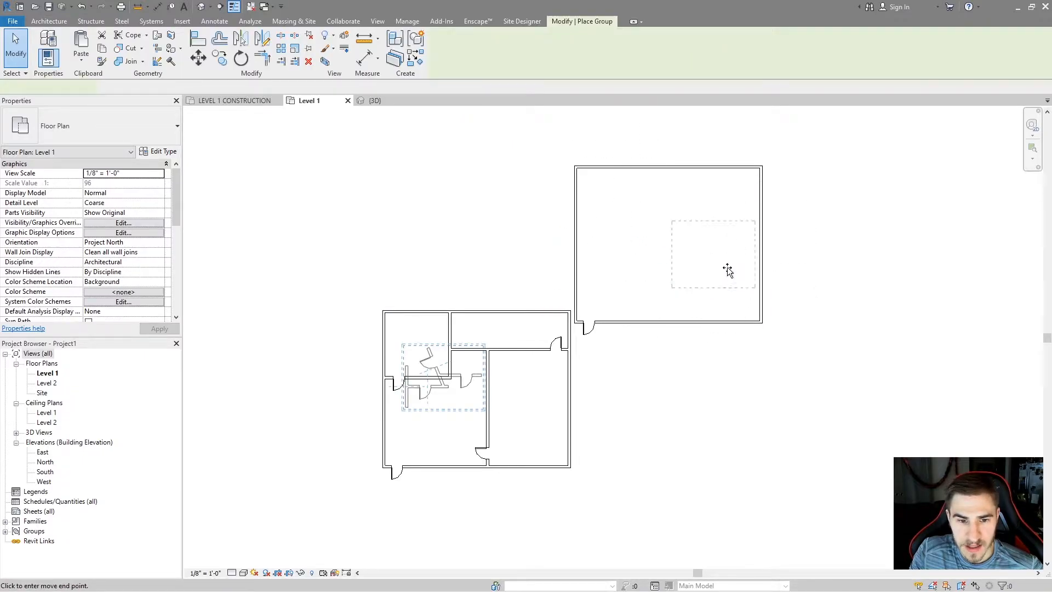
pyautogui.click(91, 117)
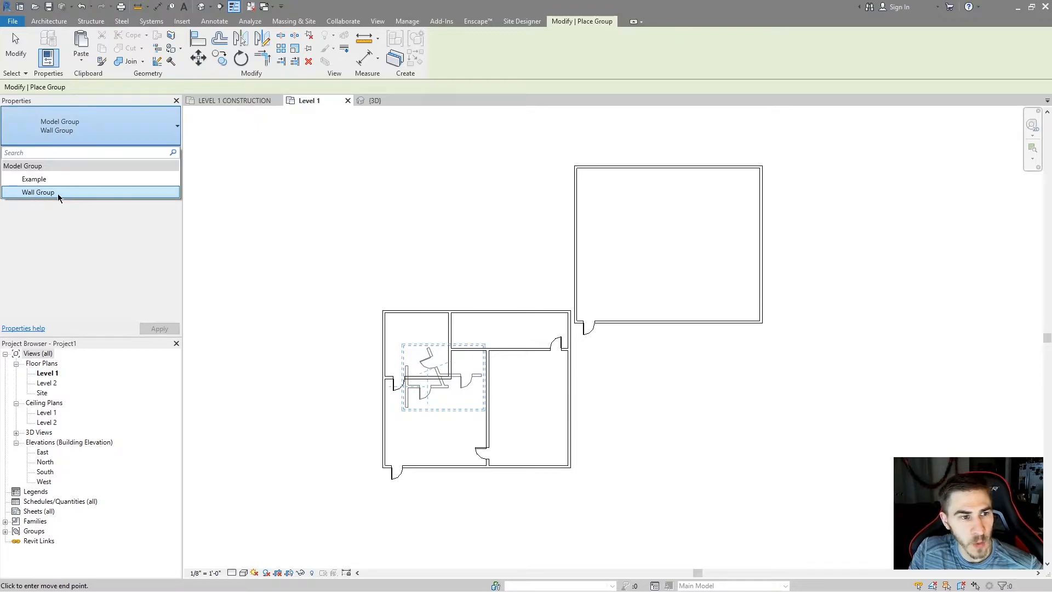
pyautogui.click(60, 192)
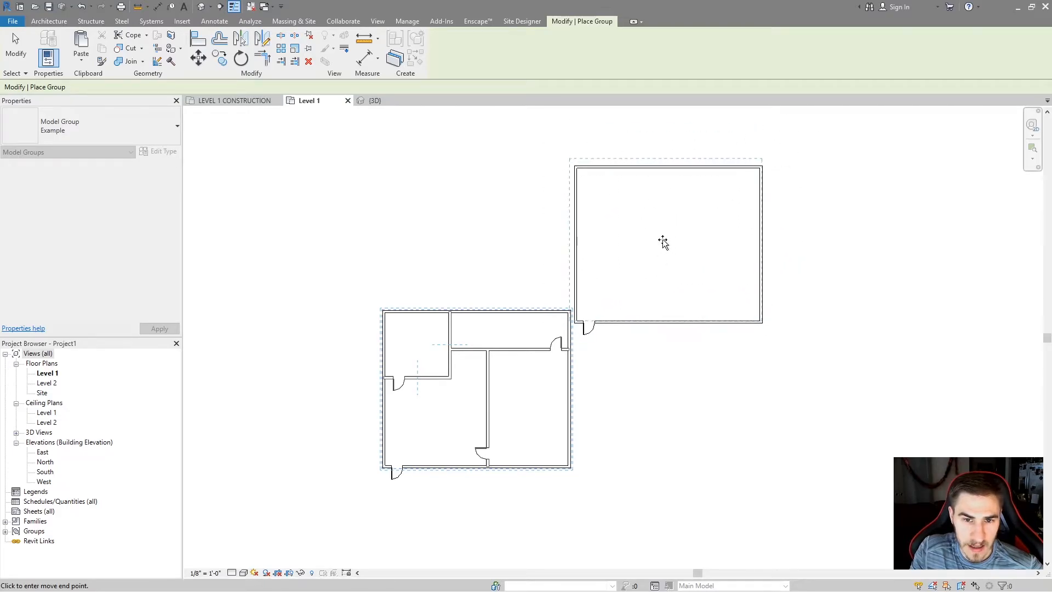
pyautogui.click(724, 426)
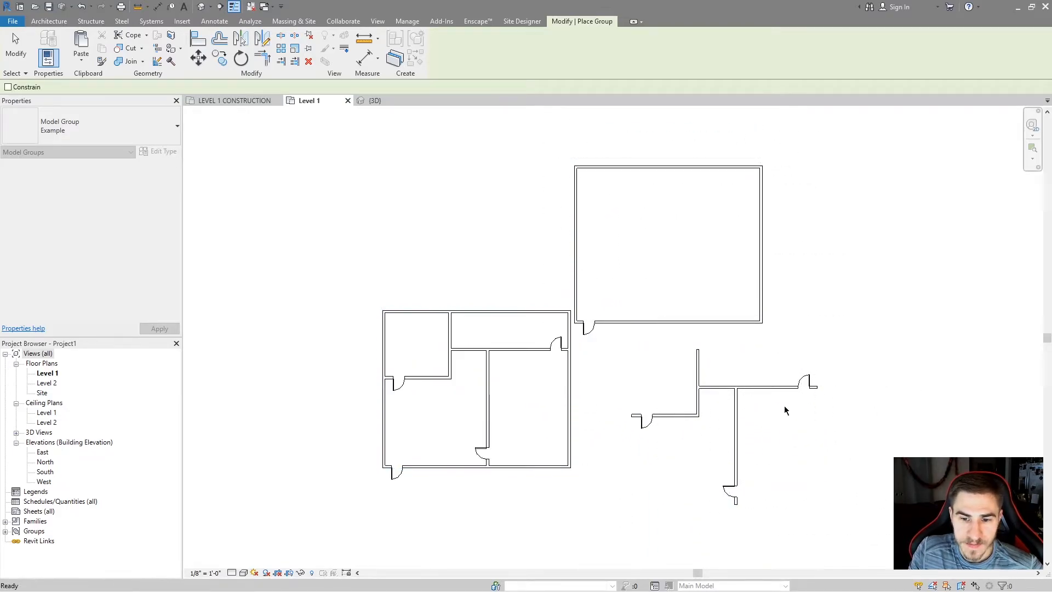
pyautogui.press('Escape')
# Move the Example group's origin to the inner upper-left corner of the original building's exterior walls
pyautogui.click(487, 392)
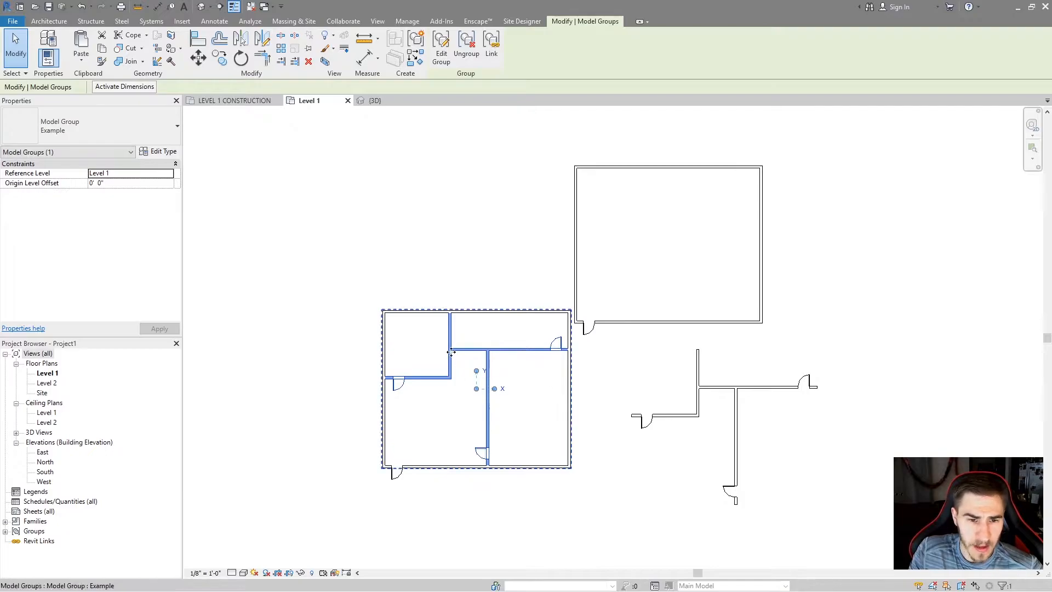
pyautogui.scroll(1, 454, 379)
pyautogui.scroll(2, 490, 391)
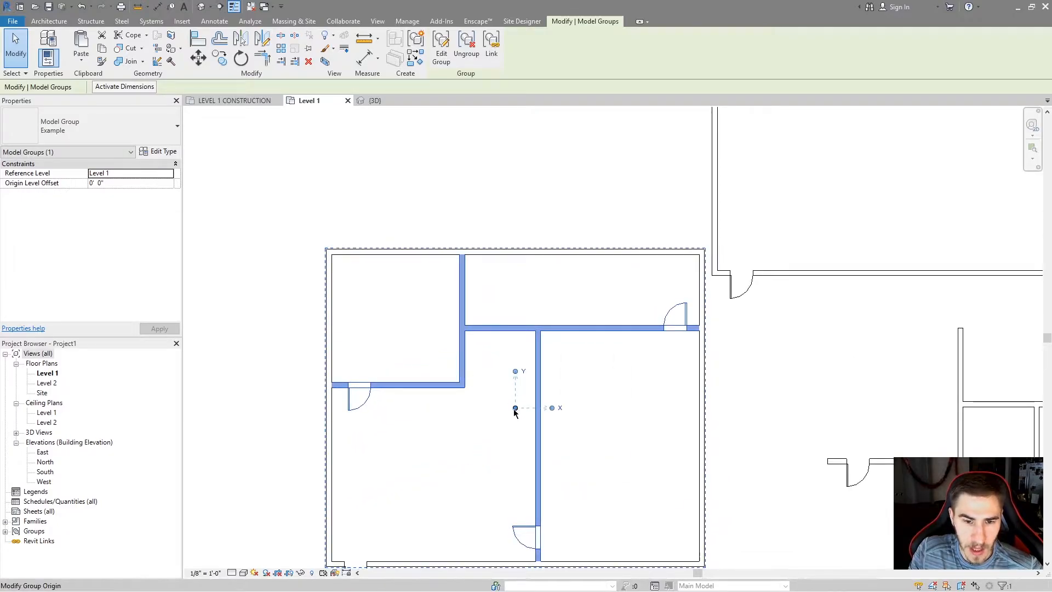
pyautogui.moveTo(516, 412); pyautogui.dragTo(332, 257)
pyautogui.scroll(-2, 435, 351)
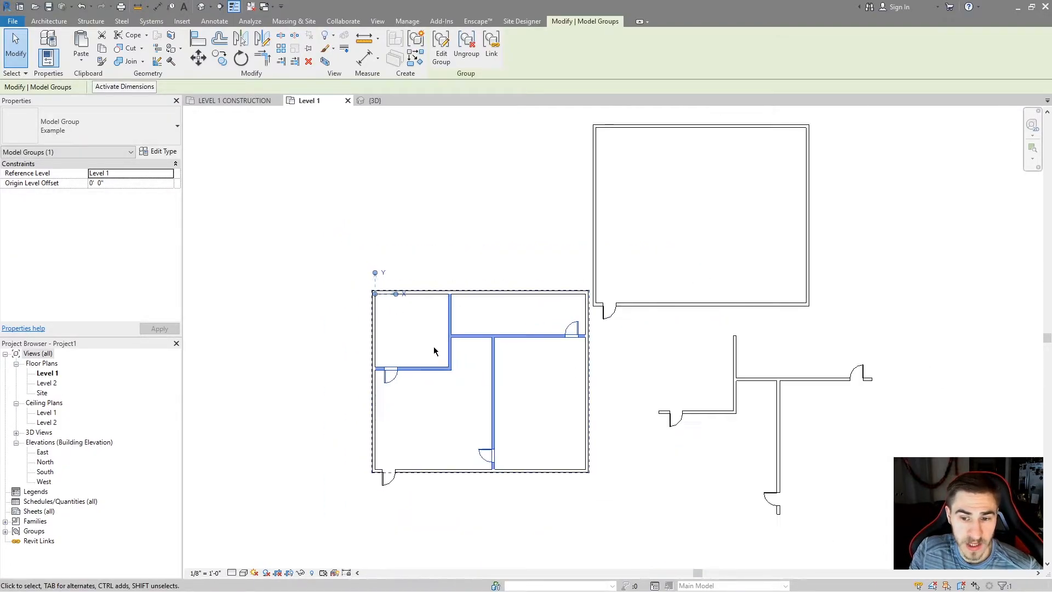
# Move the loose Example instance by its group origin onto the inner upper-left corner of the copied exterior walls
pyautogui.click(749, 381)
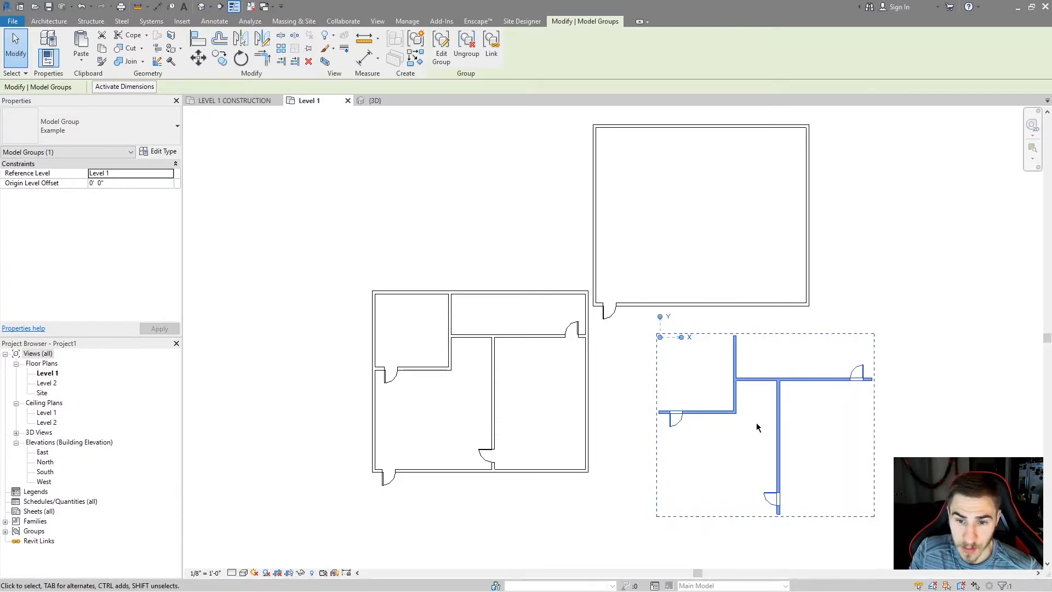
pyautogui.press('Escape')
pyautogui.press('m')
pyautogui.press('v')
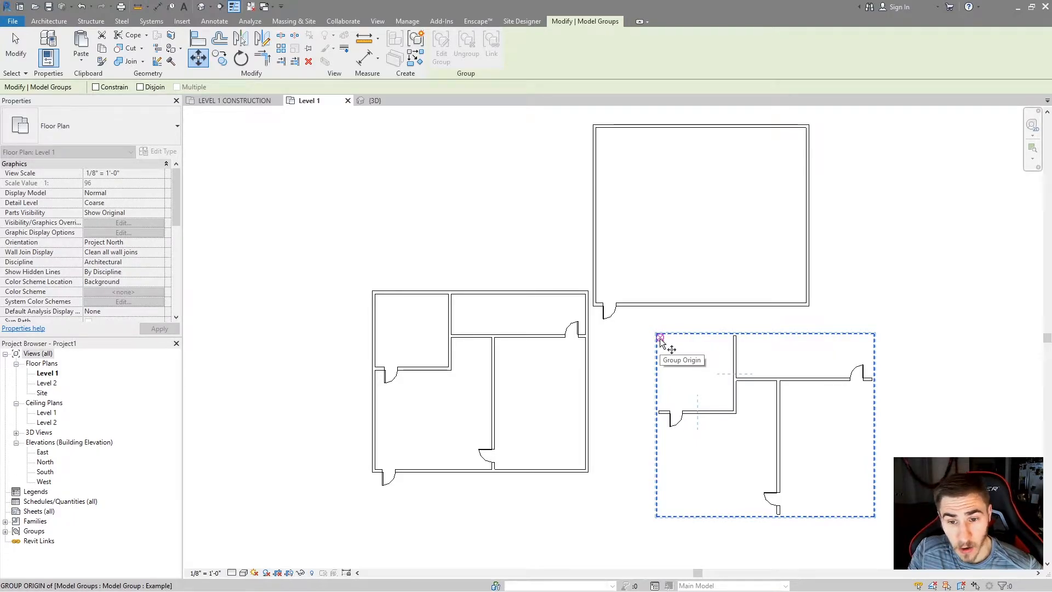
pyautogui.click(660, 338)
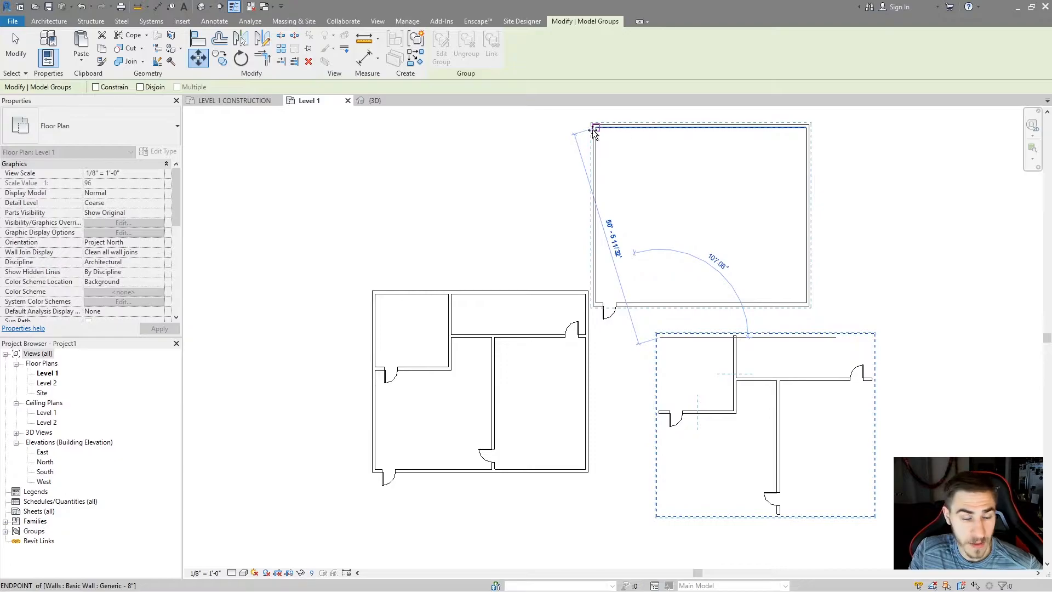
pyautogui.click(621, 140)
pyautogui.press('Escape')
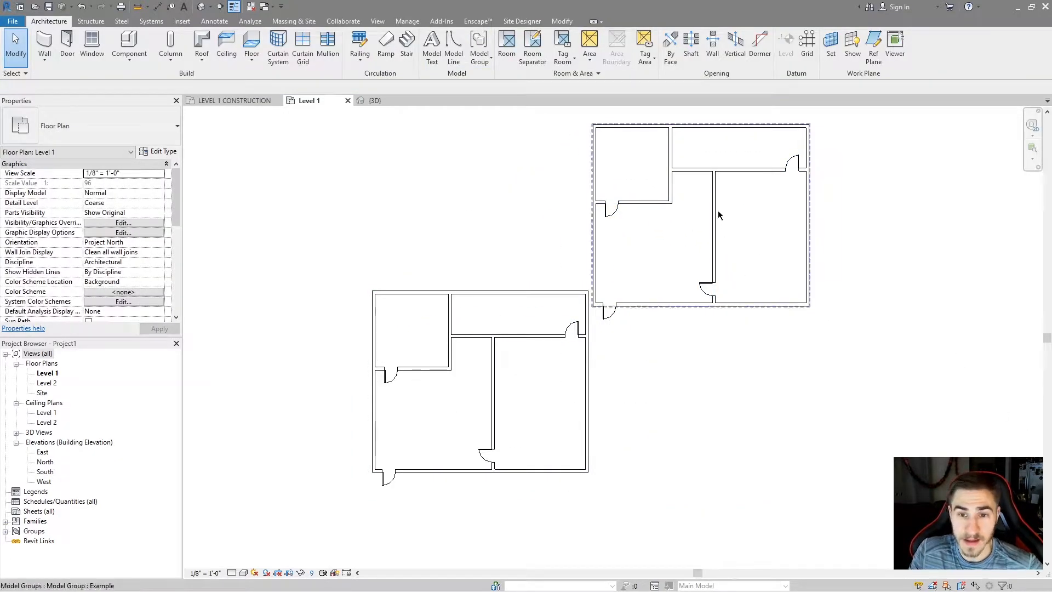
# Edit the Example group in the copied building and add four 36" x 48" Fixed windows to its interior walls
pyautogui.moveTo(793, 189); pyautogui.dragTo(772, 203, button='middle')
pyautogui.click(693, 204)
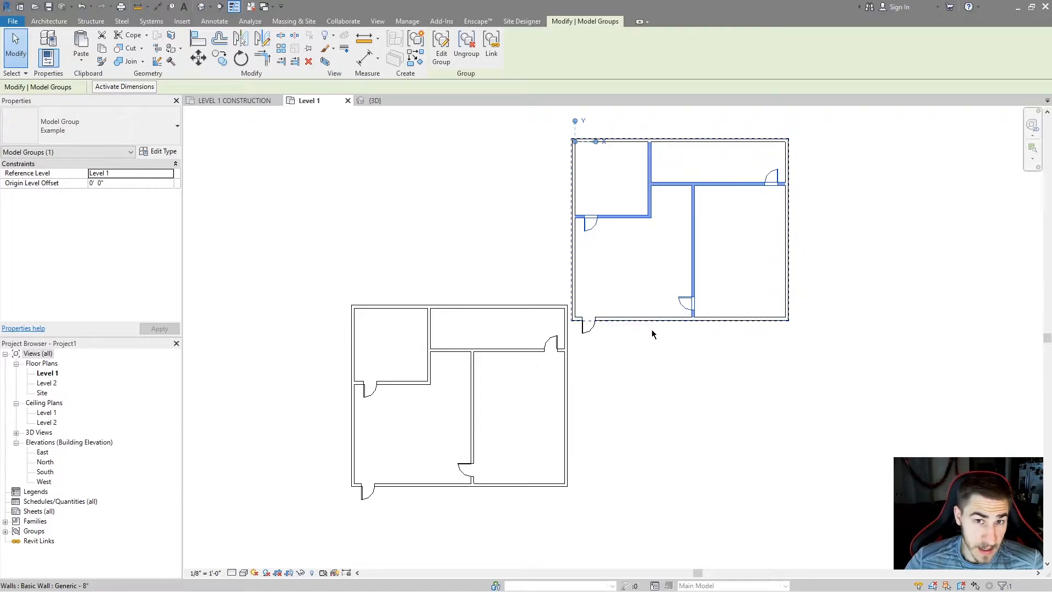
pyautogui.moveTo(706, 327); pyautogui.dragTo(642, 362, button='middle')
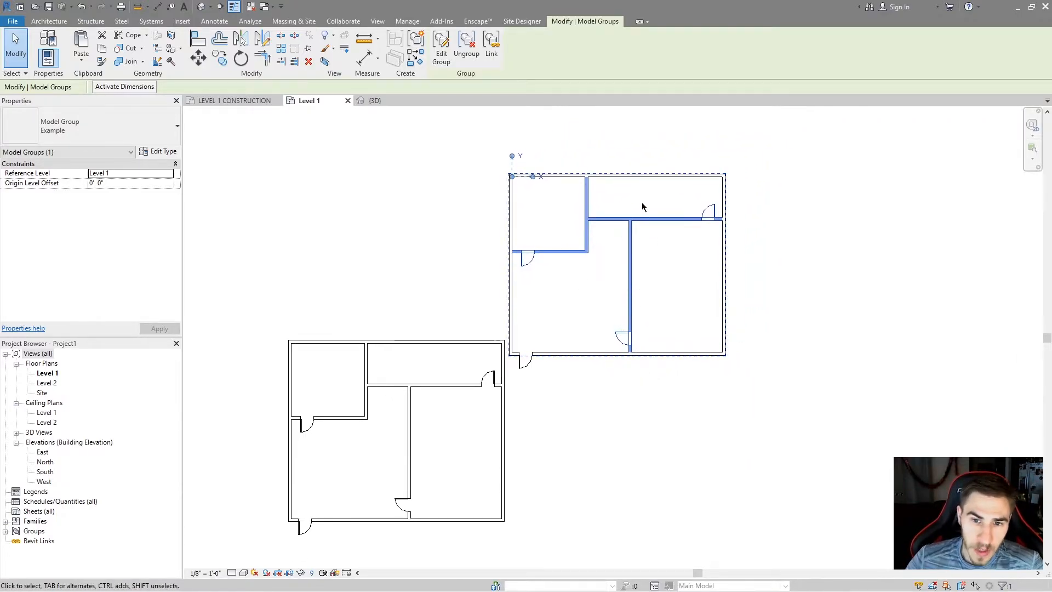
pyautogui.scroll(1, 633, 253)
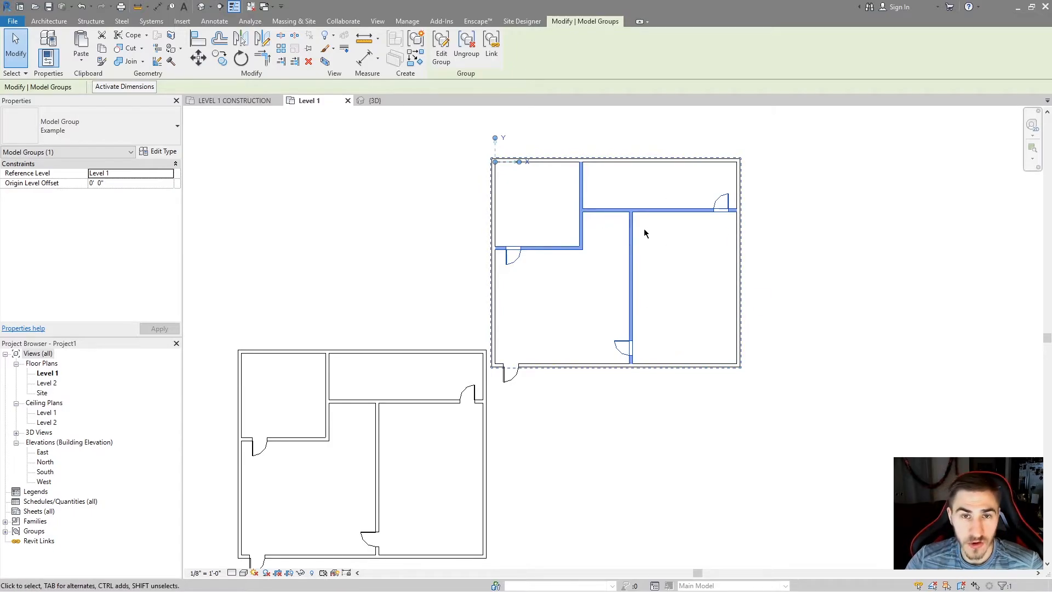
pyautogui.click(441, 49)
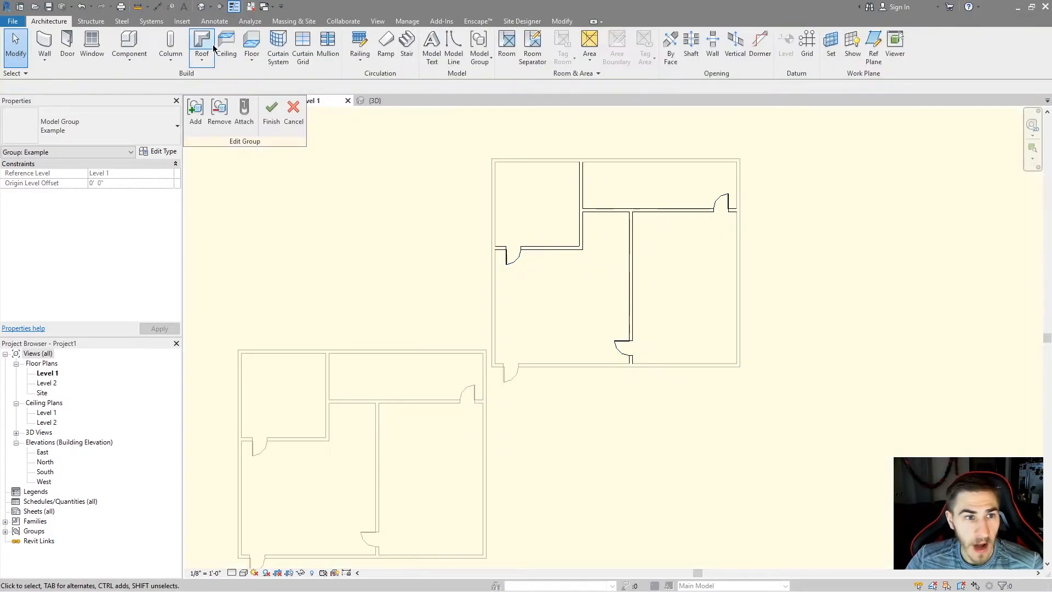
pyautogui.click(92, 44)
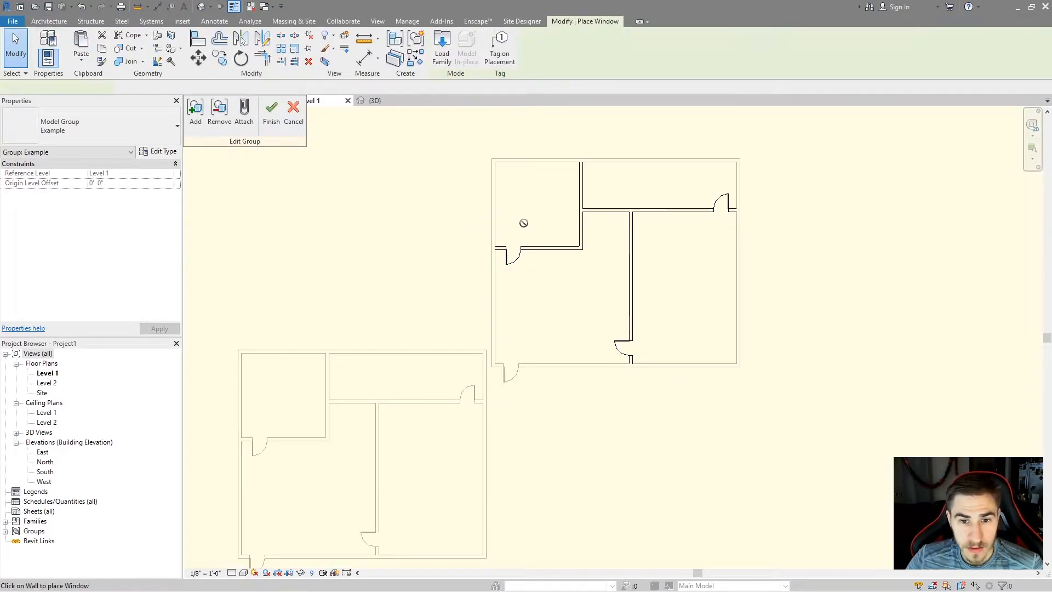
pyautogui.click(550, 249)
pyautogui.click(605, 210)
pyautogui.click(676, 209)
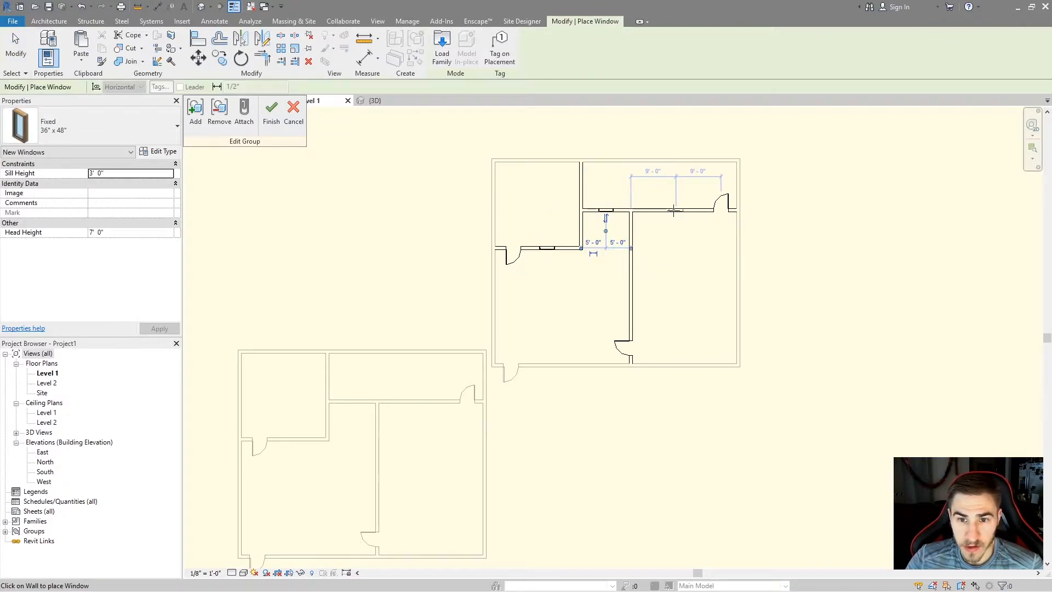
pyautogui.click(632, 263)
# Place a 60" x 30" Desk in each of the four rooms and finish editing the Example group
pyautogui.click(48, 21)
pyautogui.click(116, 47)
pyautogui.click(557, 295)
pyautogui.click(543, 212)
pyautogui.click(661, 183)
pyautogui.click(680, 262)
pyautogui.click(271, 112)
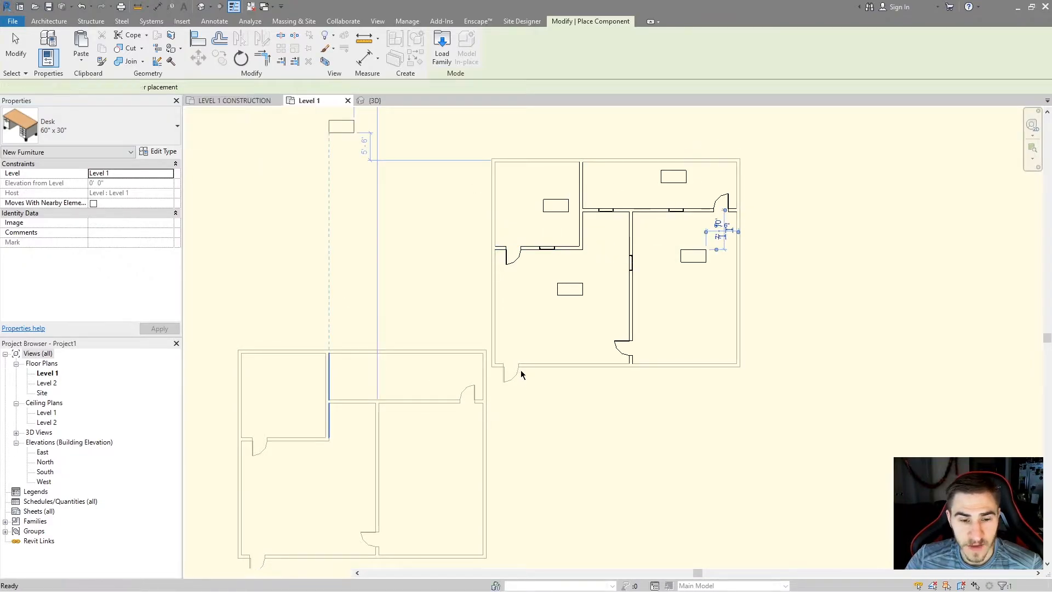
pyautogui.click(505, 458)
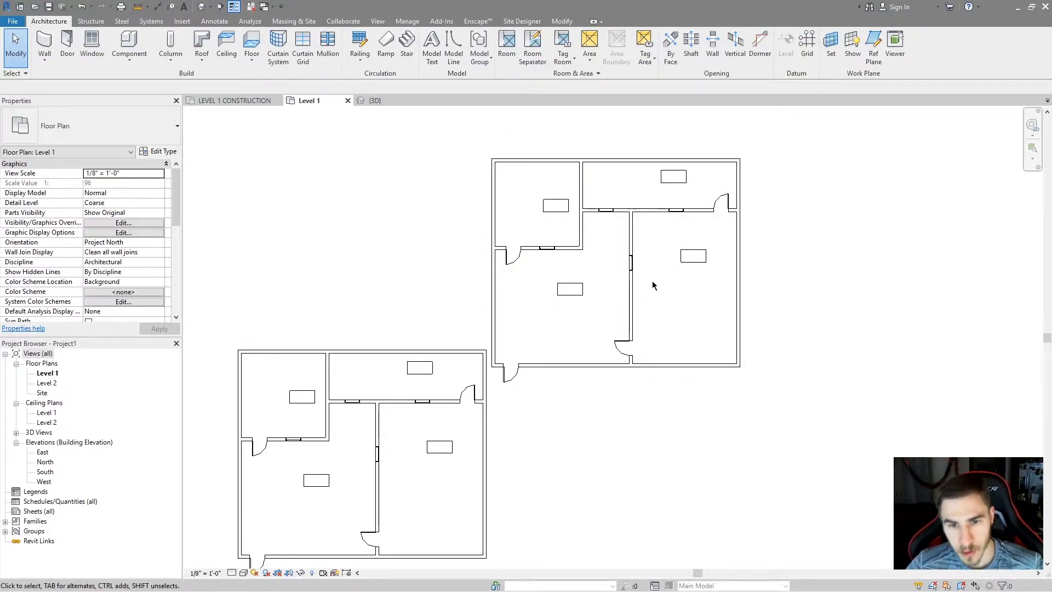
# Select the Example group instances in turn, then the corner room's lower wall on its own inside the copied building's instance
pyautogui.click(634, 226)
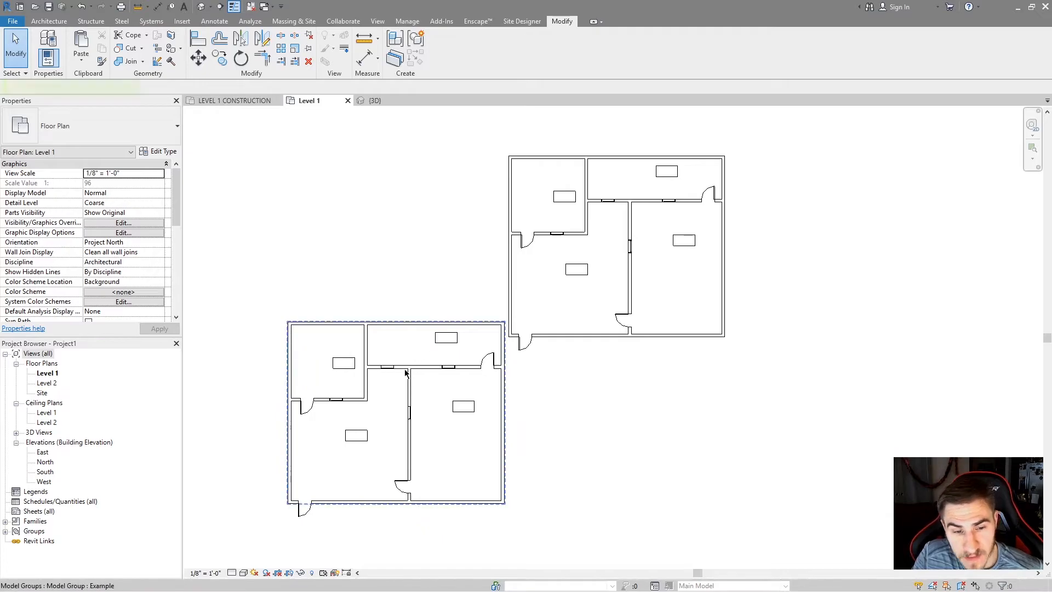
pyautogui.click(440, 342)
pyautogui.click(548, 279)
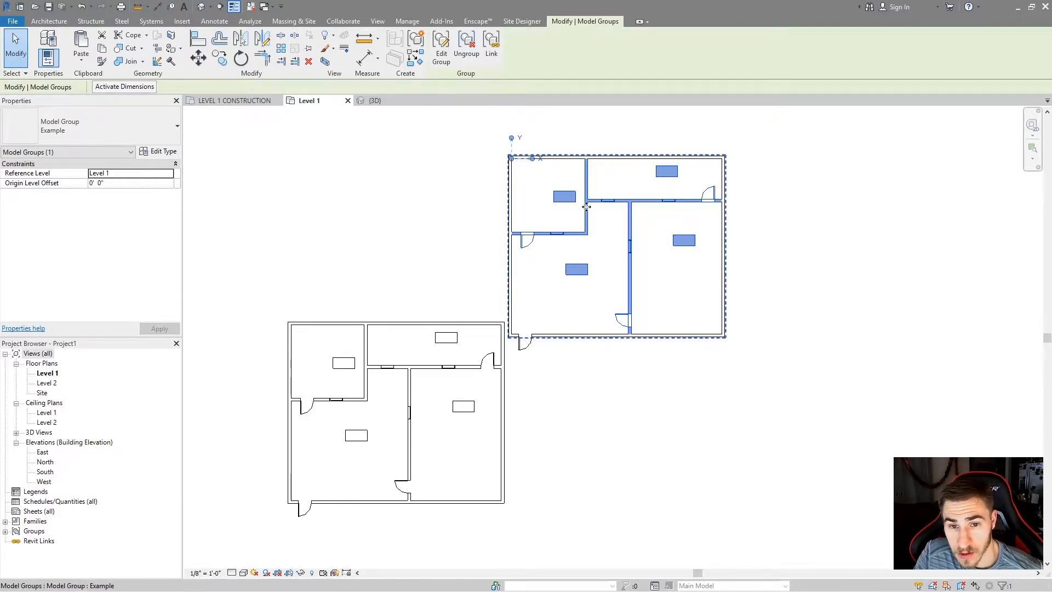
pyautogui.click(575, 236)
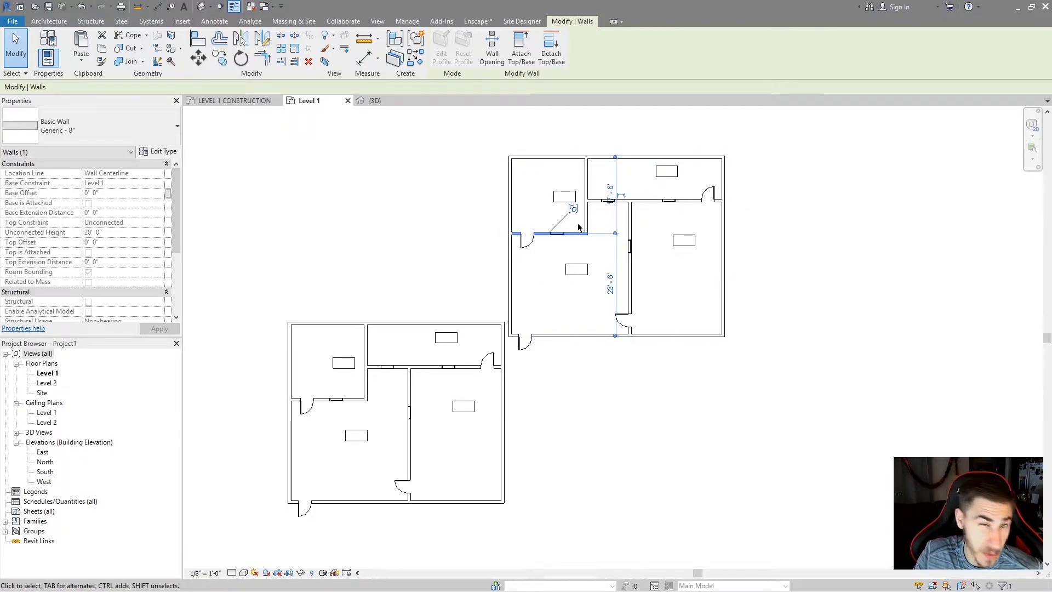
# Delete the corner room's lower wall from the copied building's Example group instance only
pyautogui.press('Delete')
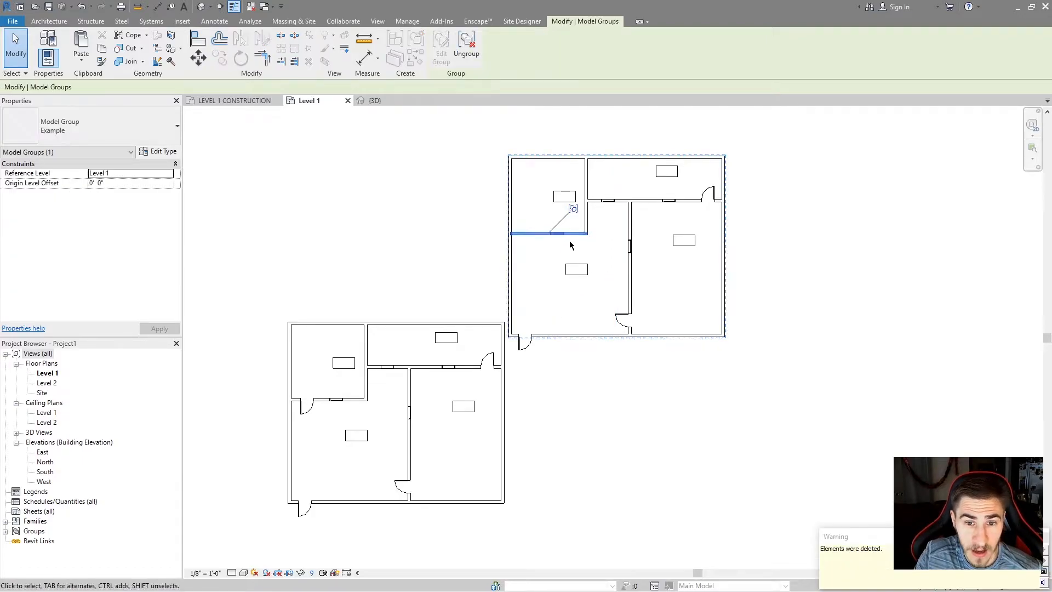
pyautogui.click(479, 231)
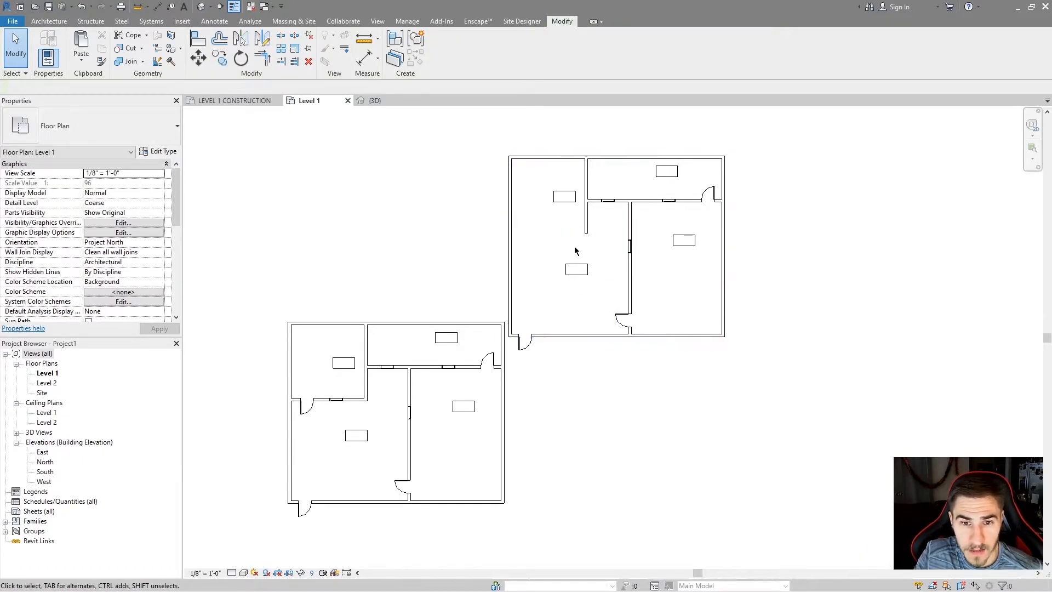
pyautogui.hotkey('ctrl', 'z')
# Select the copied and original buildings' Example instances in turn to compare their group commands and excluded members
pyautogui.click(548, 233)
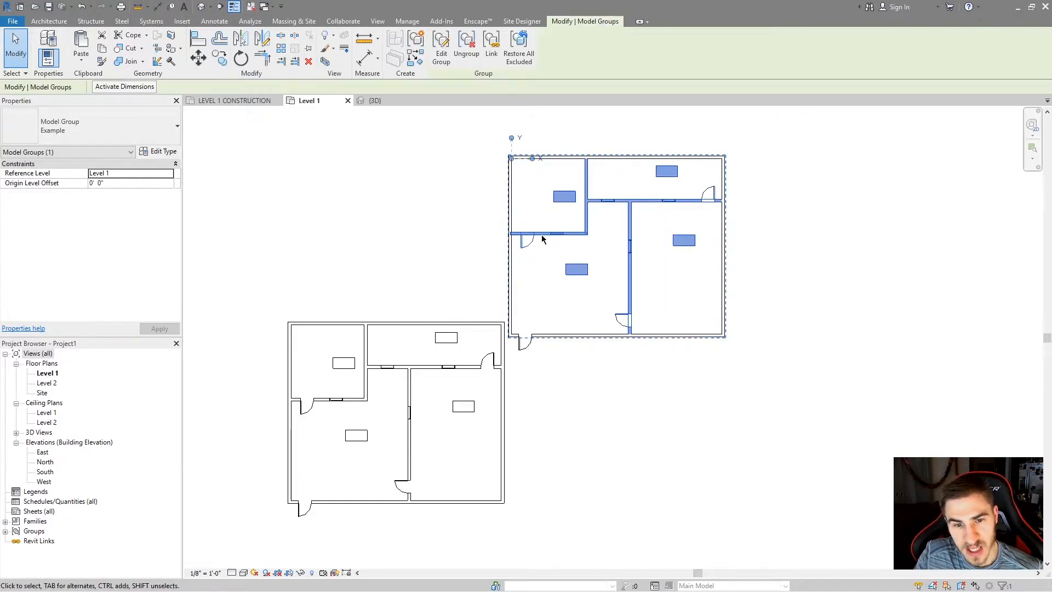
pyautogui.click(402, 254)
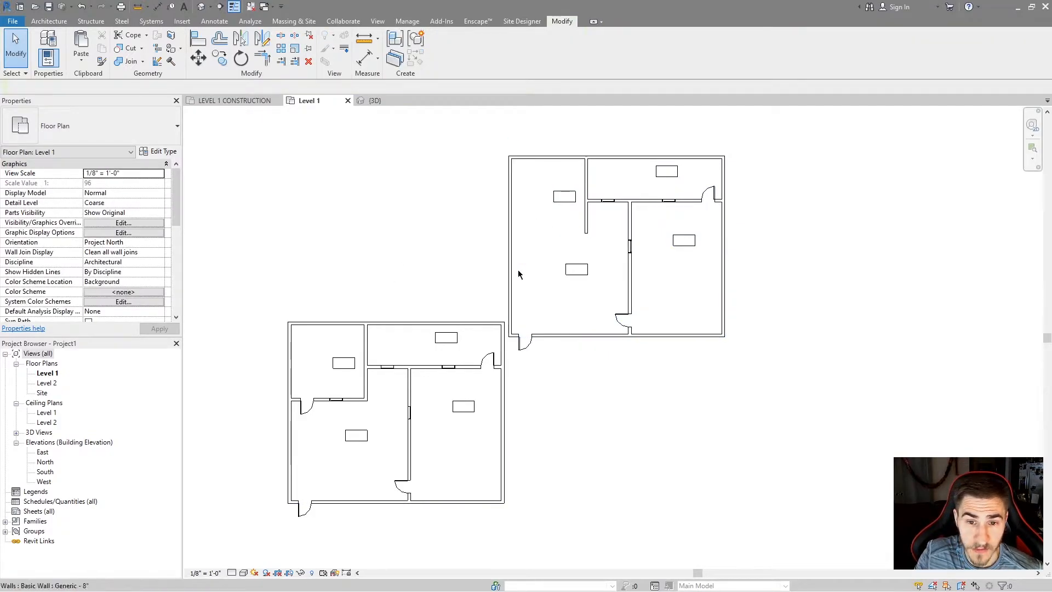
pyautogui.click(592, 217)
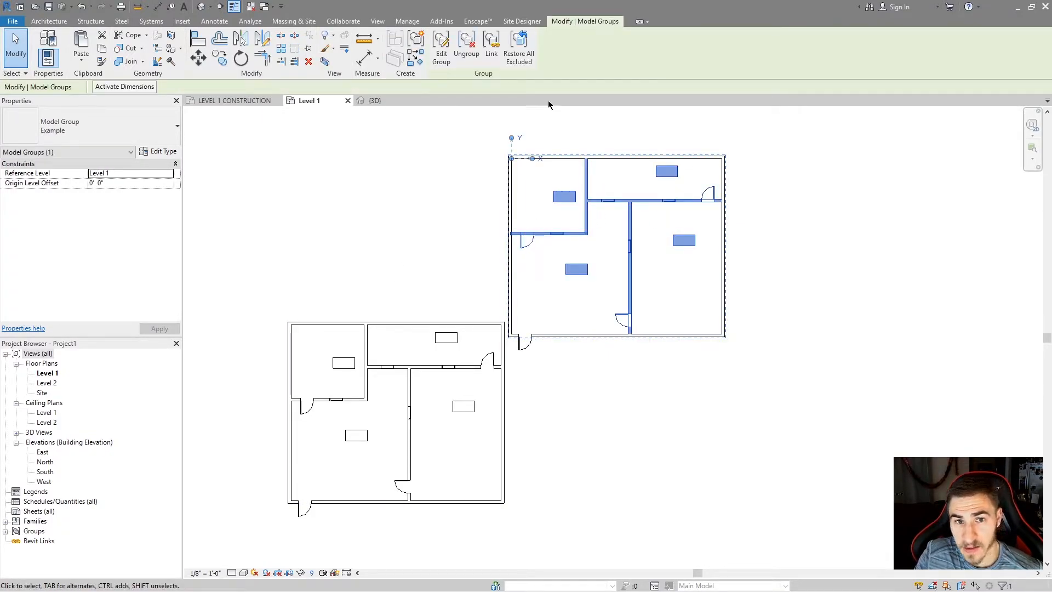
pyautogui.click(418, 355)
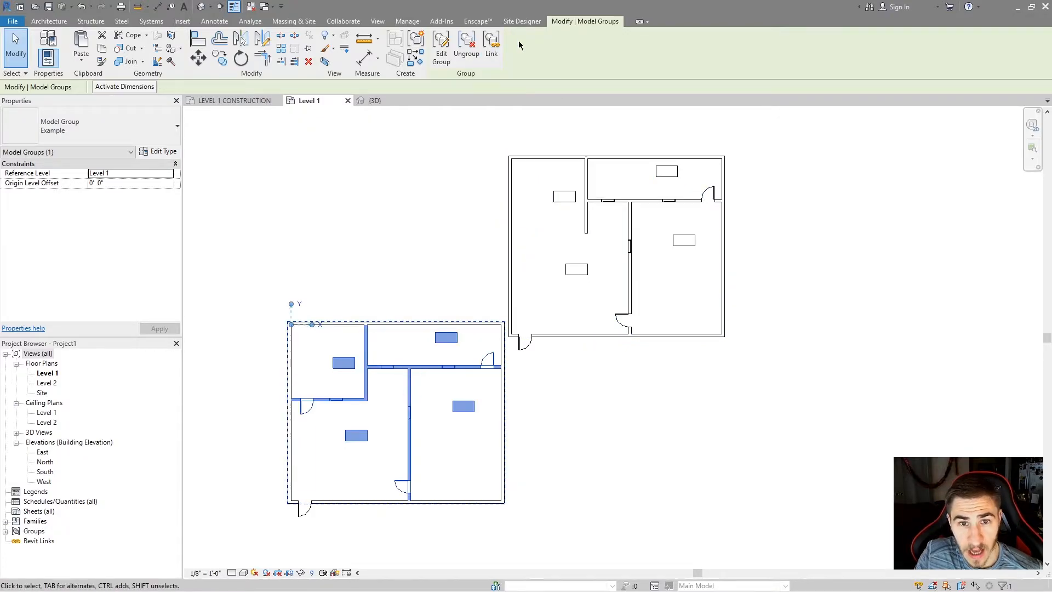
pyautogui.click(631, 207)
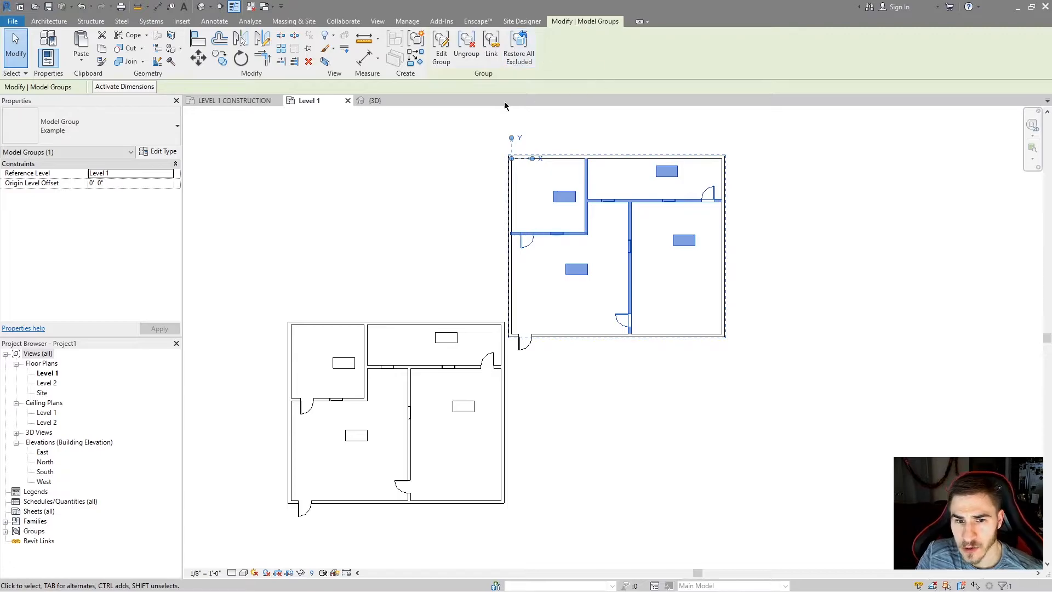
pyautogui.click(445, 218)
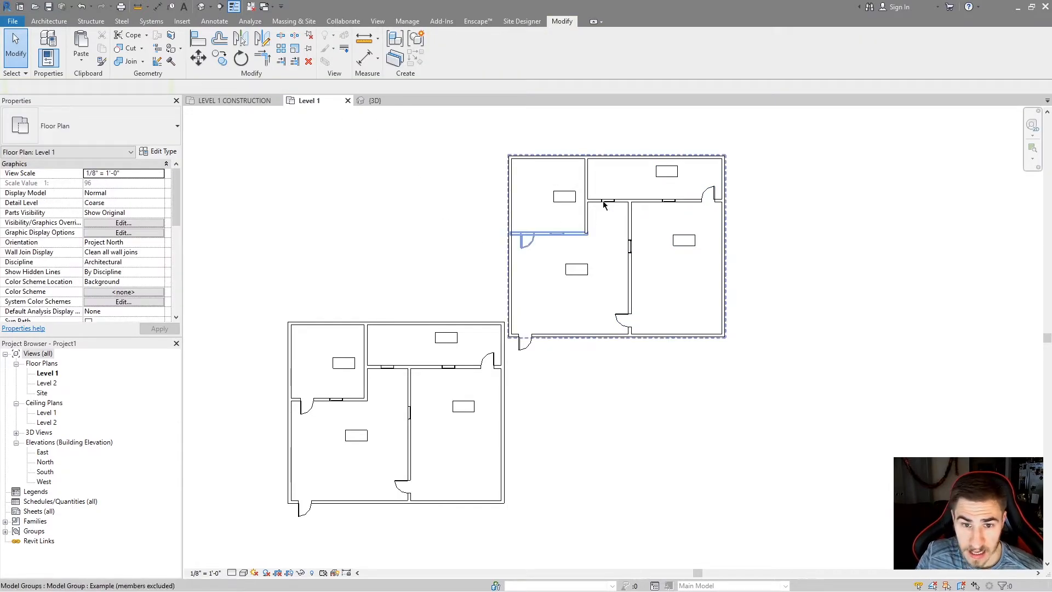
pyautogui.click(584, 219)
pyautogui.click(460, 238)
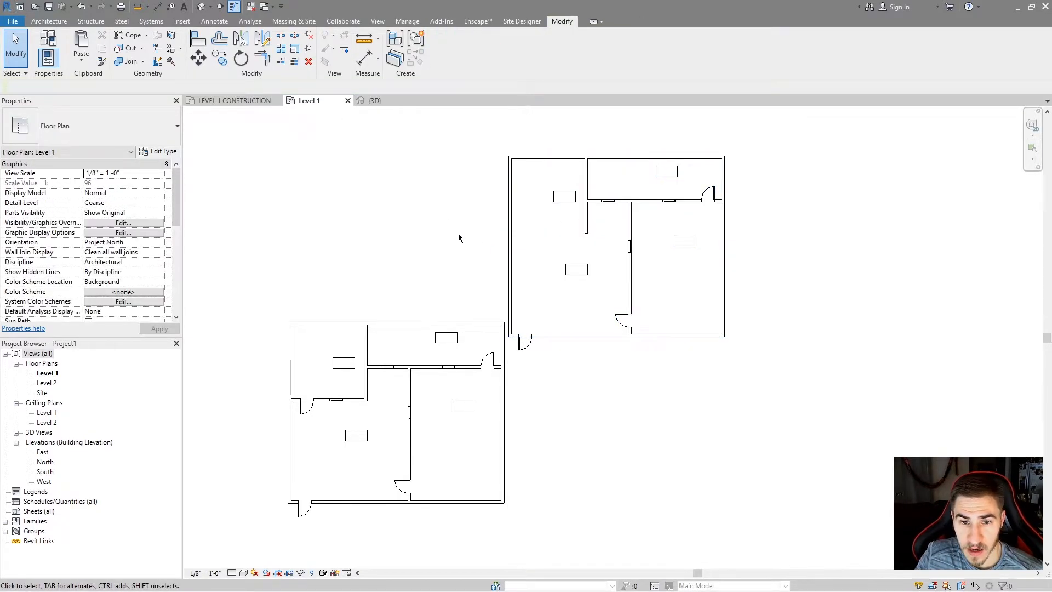
pyautogui.click(548, 231)
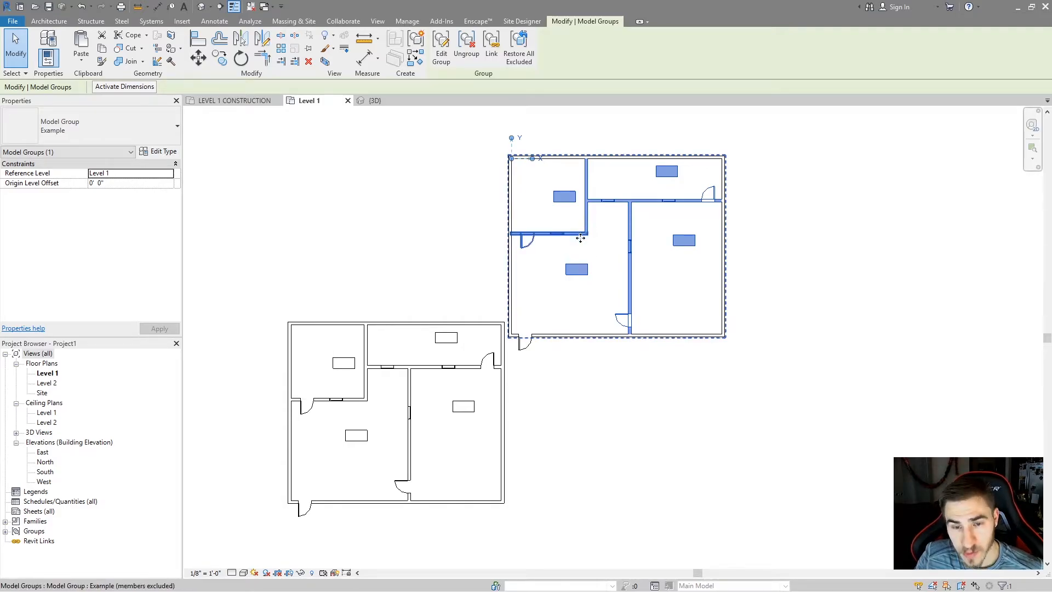
pyautogui.click(574, 213)
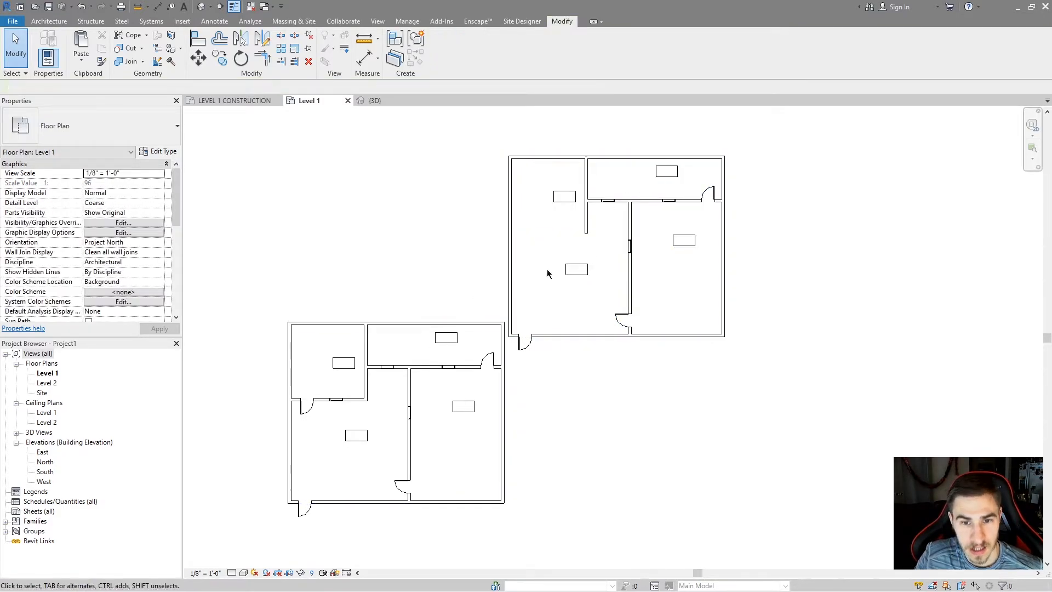
pyautogui.click(585, 213)
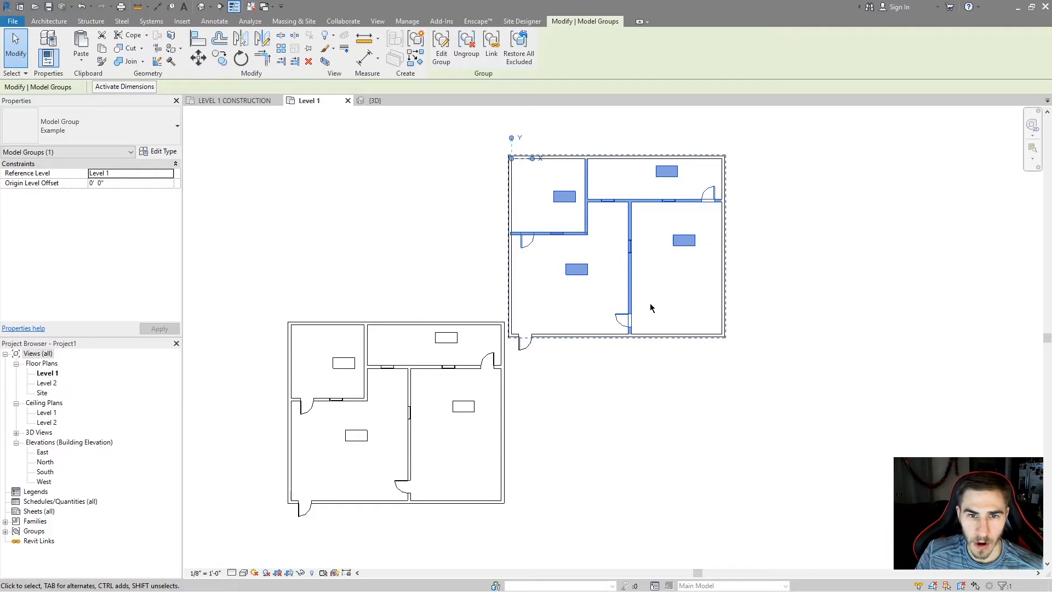
pyautogui.click(458, 268)
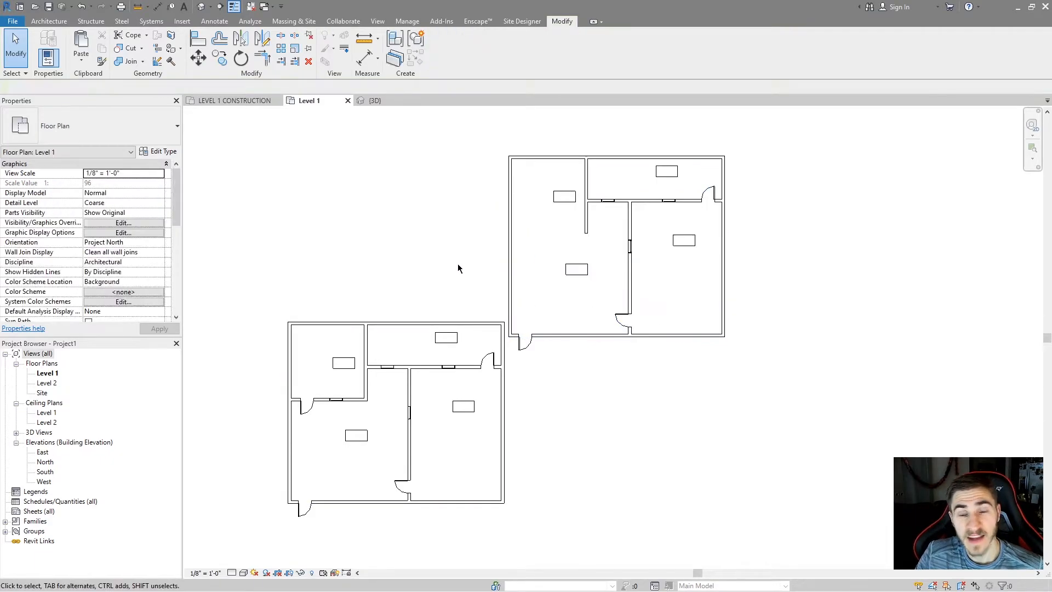
# Restore all excluded elements in the copied building's Example group instance and reselect it to check its members
pyautogui.click(576, 208)
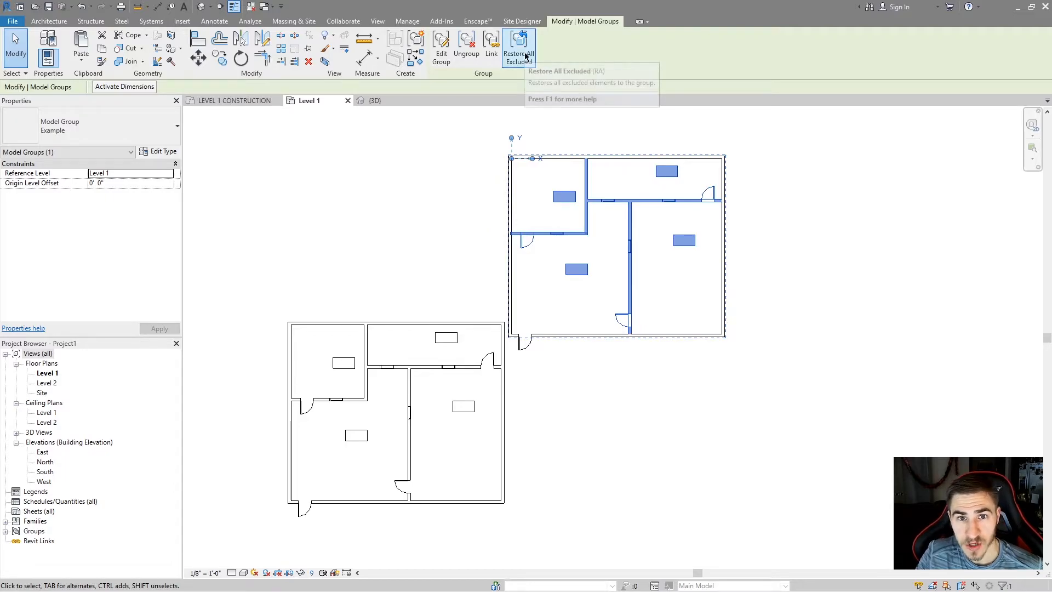
pyautogui.click(489, 257)
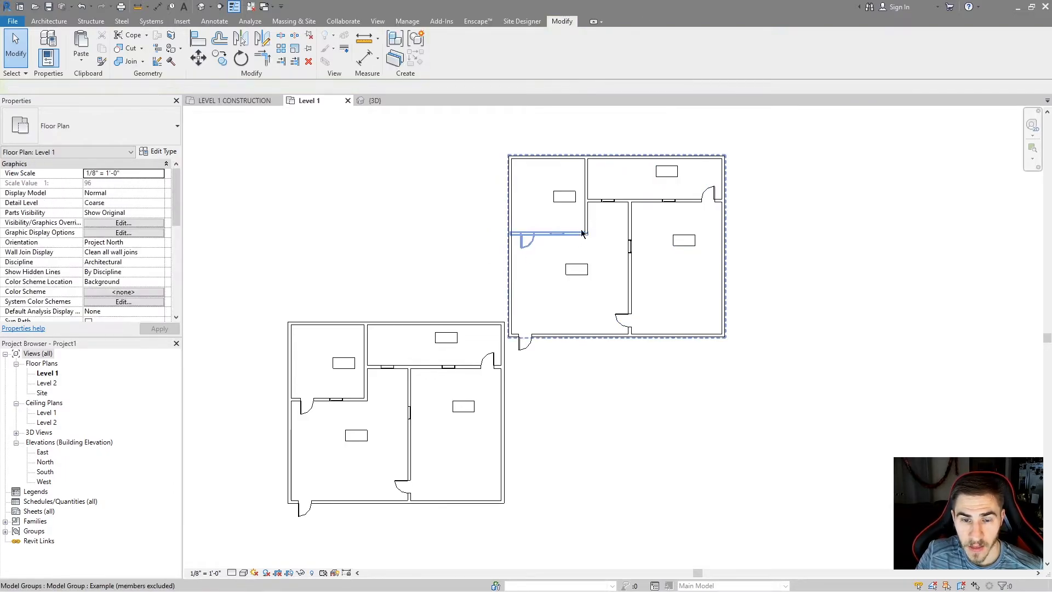
pyautogui.click(591, 213)
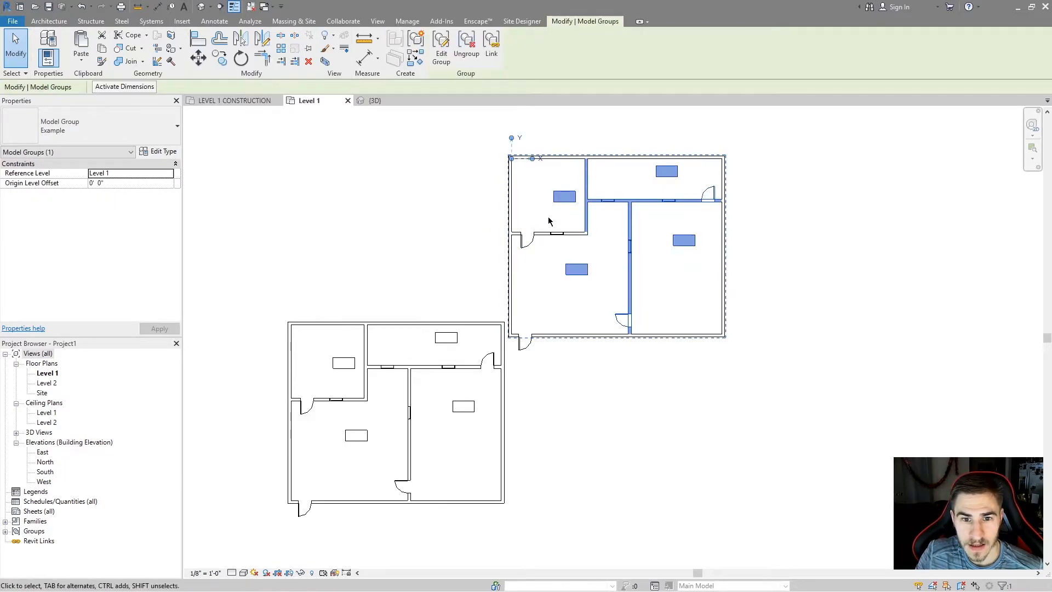
pyautogui.click(416, 213)
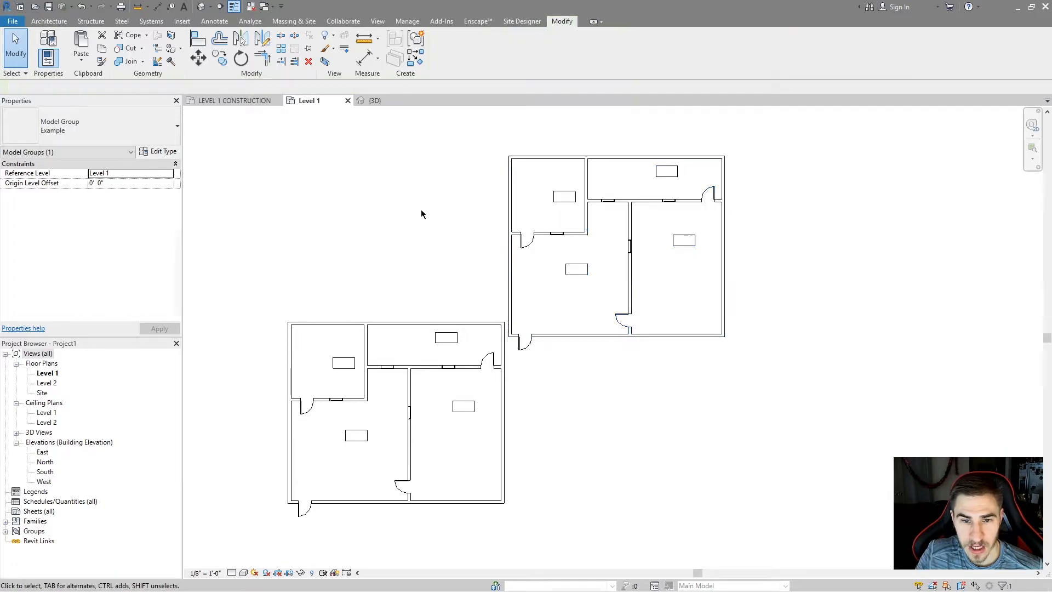
pyautogui.click(552, 237)
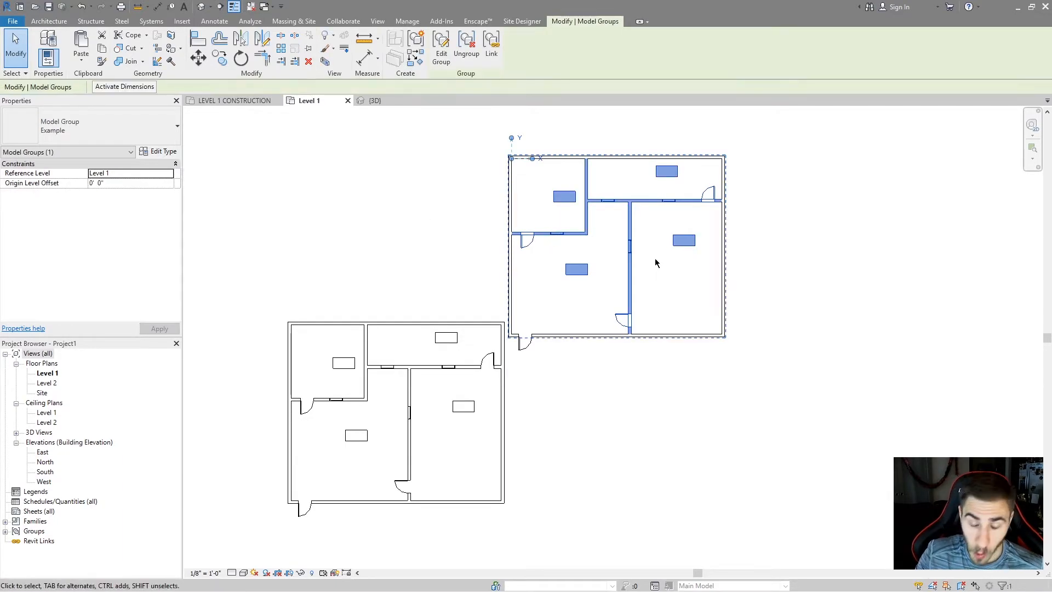
pyautogui.click(427, 240)
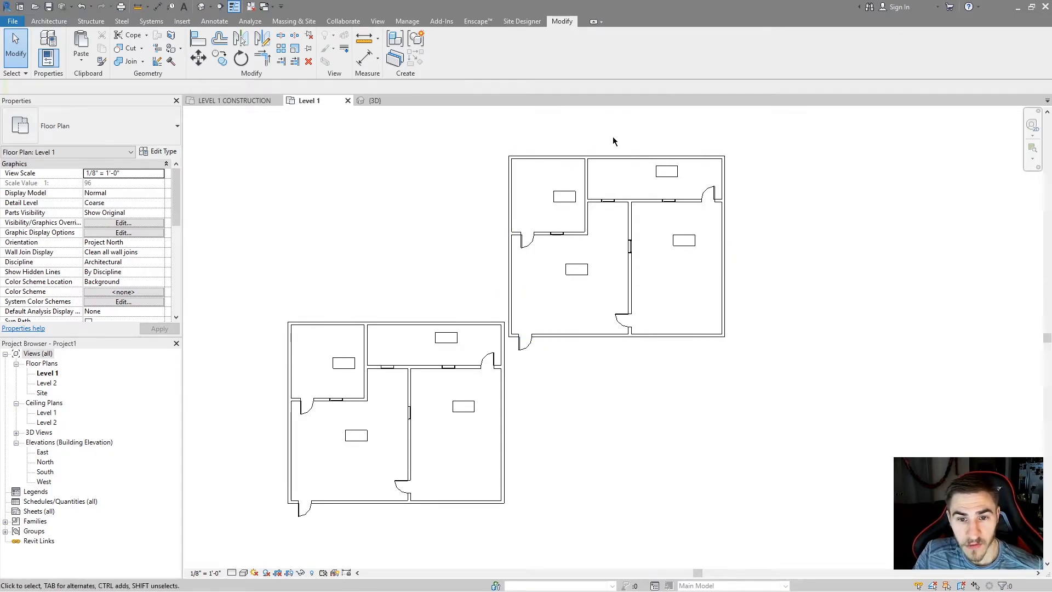
# Edit the original building's Example group and place three 36" x 48" Fixed windows, one in the right exterior wall and two in the lower one
pyautogui.scroll(2, 621, 353)
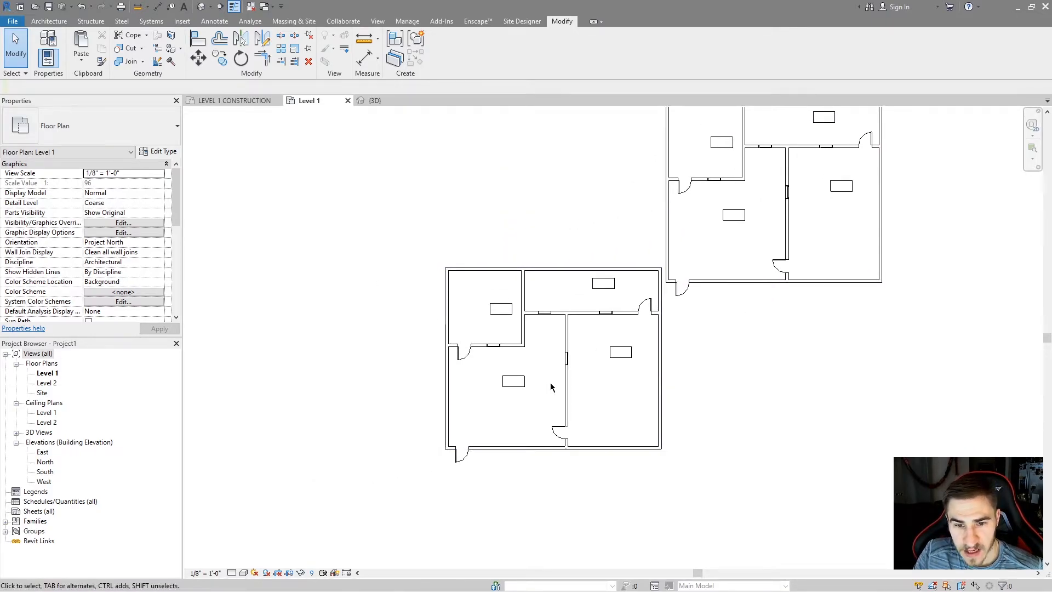
pyautogui.scroll(3, 578, 365)
pyautogui.scroll(-1, 658, 274)
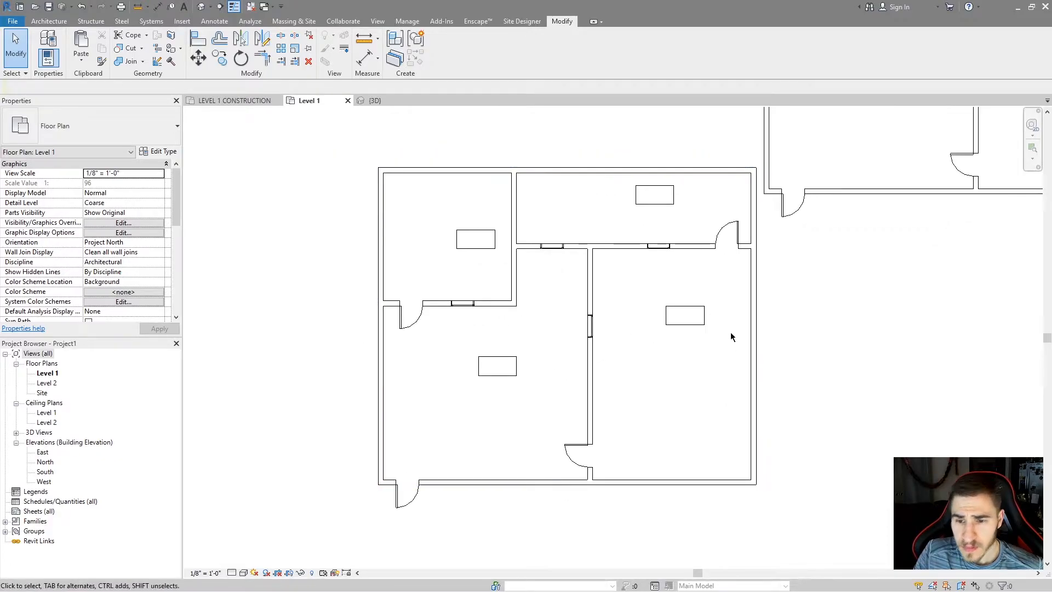
pyautogui.click(695, 245)
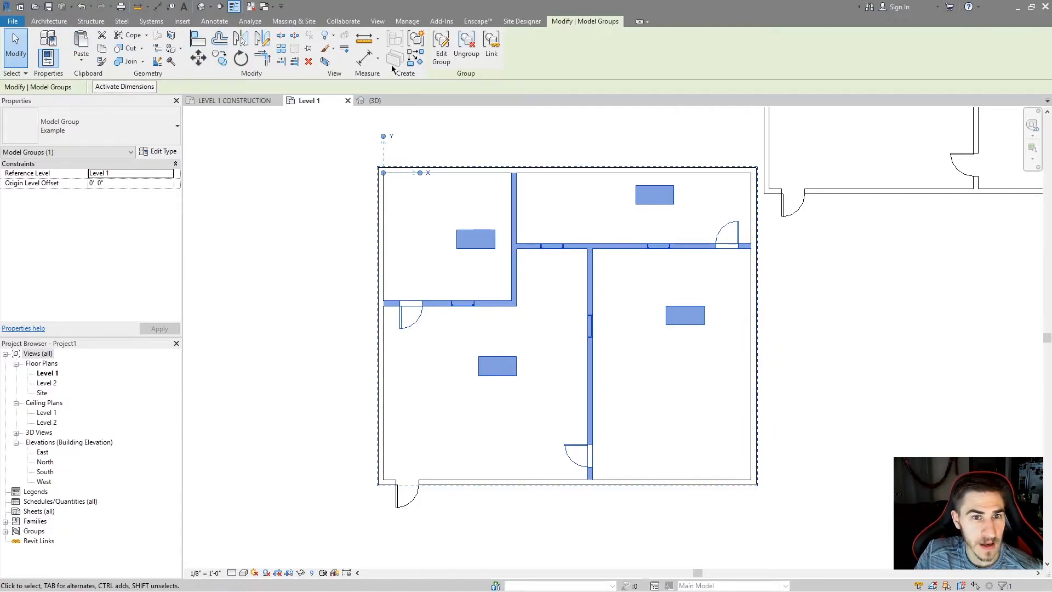
pyautogui.click(441, 49)
pyautogui.click(49, 20)
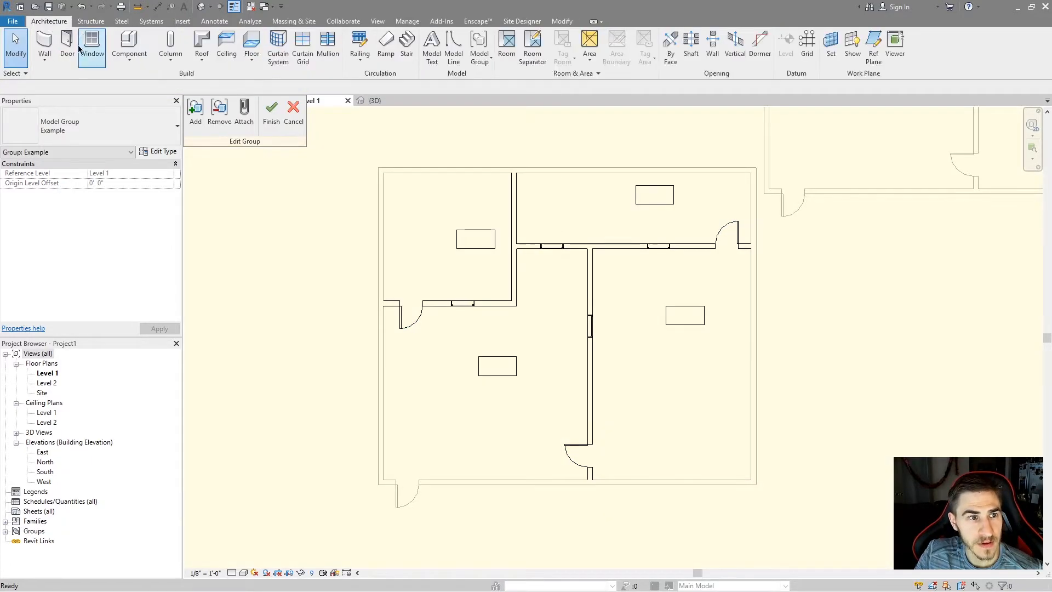
pyautogui.click(90, 45)
pyautogui.click(754, 349)
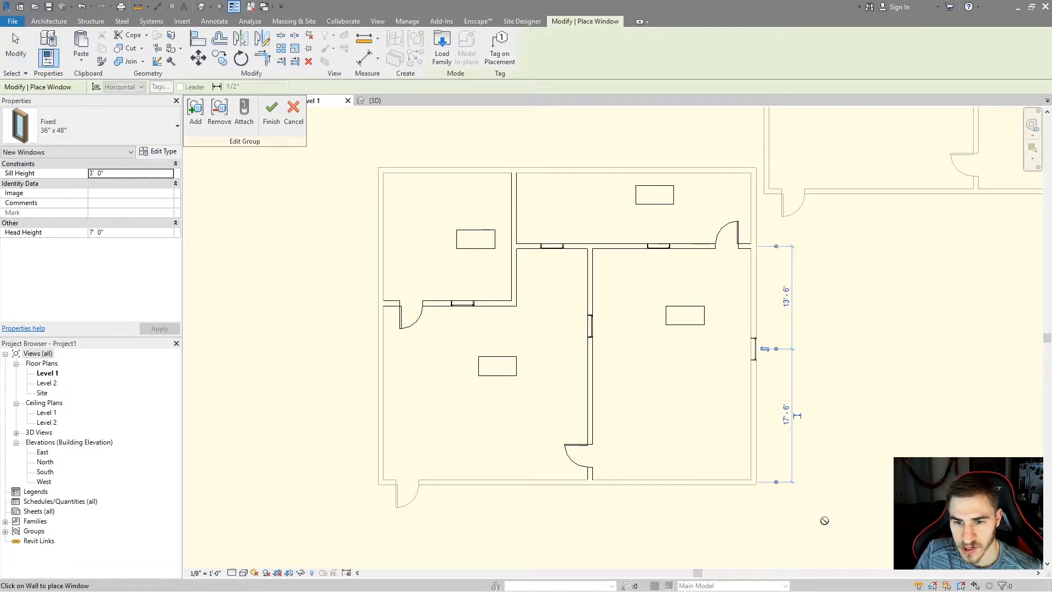
pyautogui.click(676, 487)
pyautogui.click(515, 483)
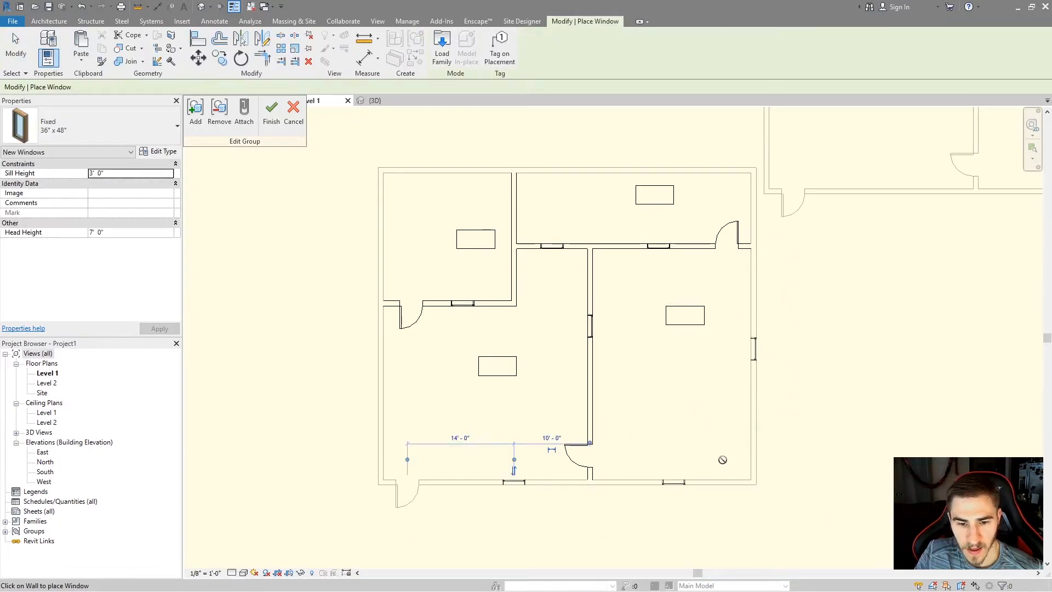
pyautogui.press('Escape')
pyautogui.press('Escape')
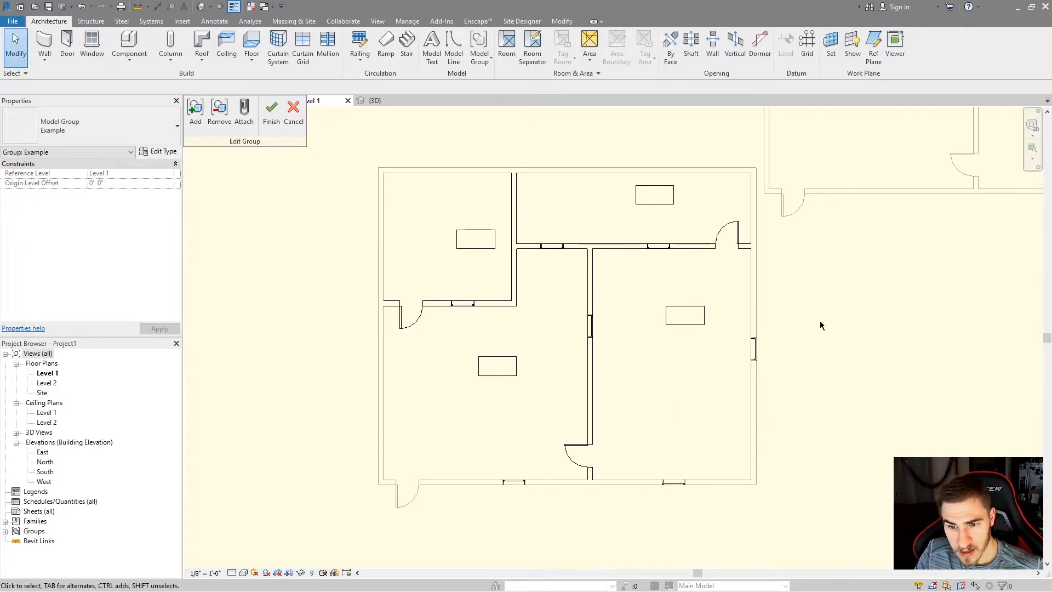
# Finish editing the Example group and select the original building's instance to check that it includes the exterior windows
pyautogui.moveTo(792, 413); pyautogui.dragTo(720, 513)
pyautogui.moveTo(780, 444)
pyautogui.mouseDown()
pyautogui.moveTo(733, 509)
pyautogui.moveTo(741, 501)
pyautogui.mouseUp()
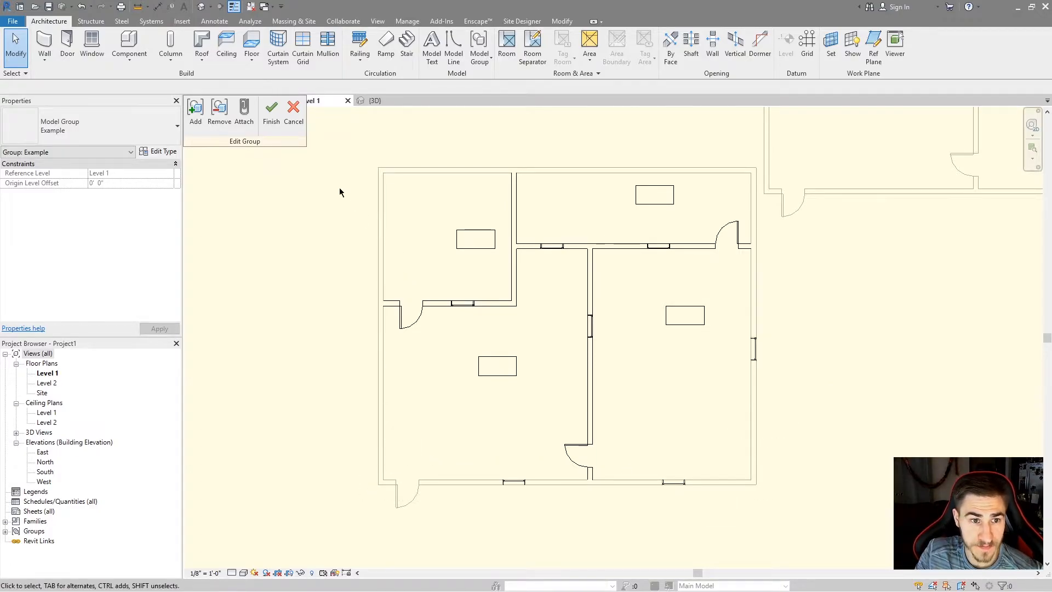
pyautogui.click(271, 109)
pyautogui.press('Escape')
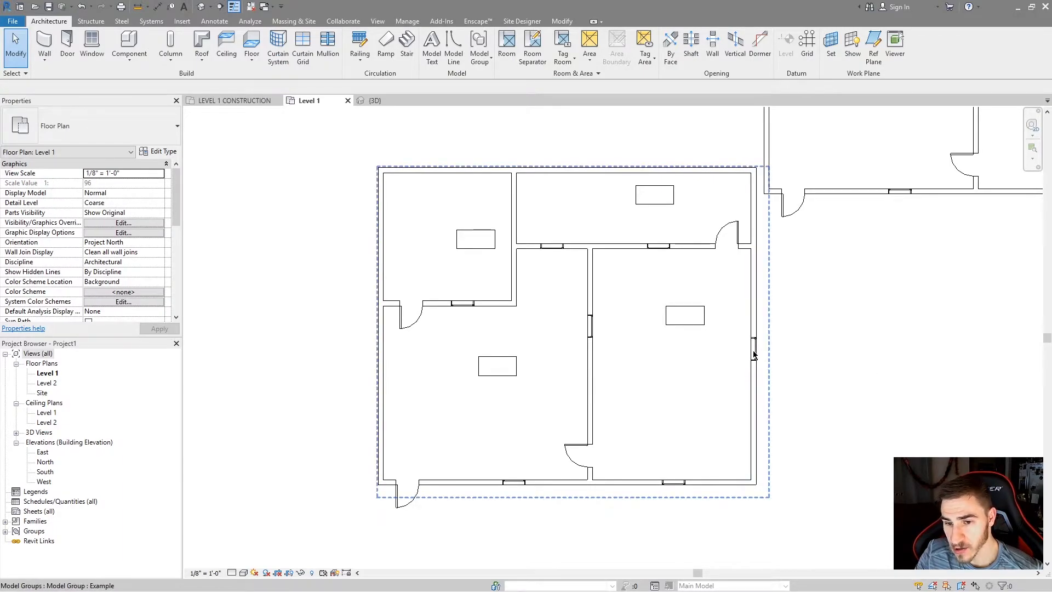
pyautogui.click(754, 354)
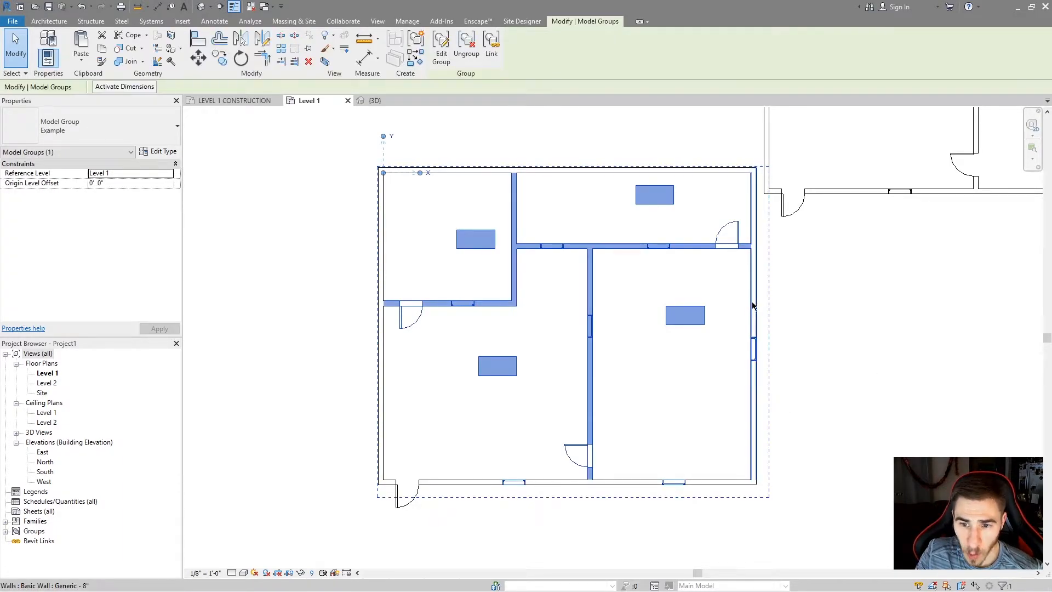
pyautogui.click(805, 323)
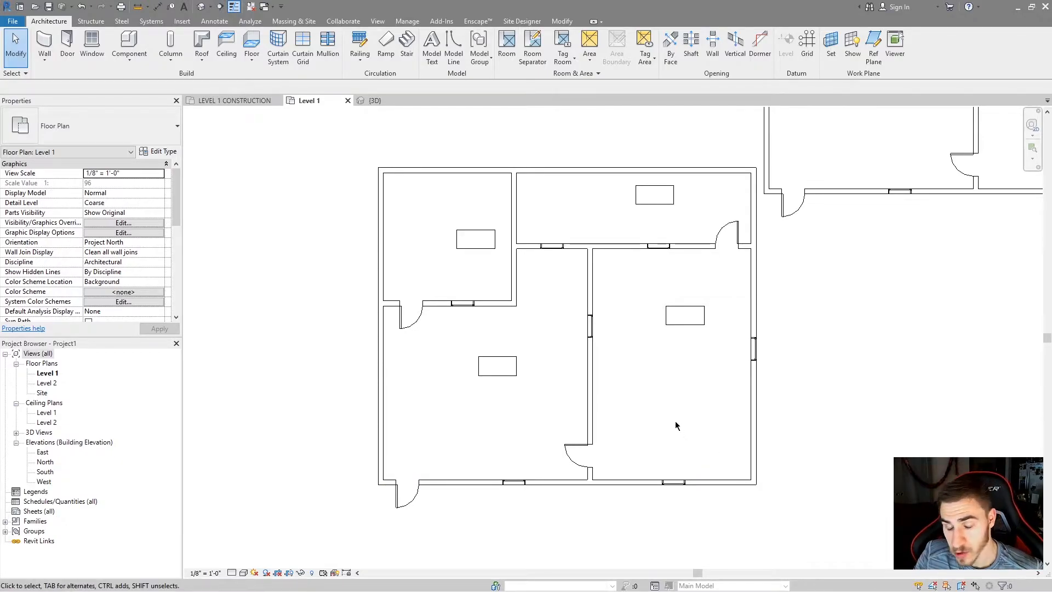
# Move the original building's lower exterior wall outward to about 27'-6" from the corner room's lower wall, ungrouping the inconsistent groups
pyautogui.moveTo(665, 483); pyautogui.dragTo(618, 512)
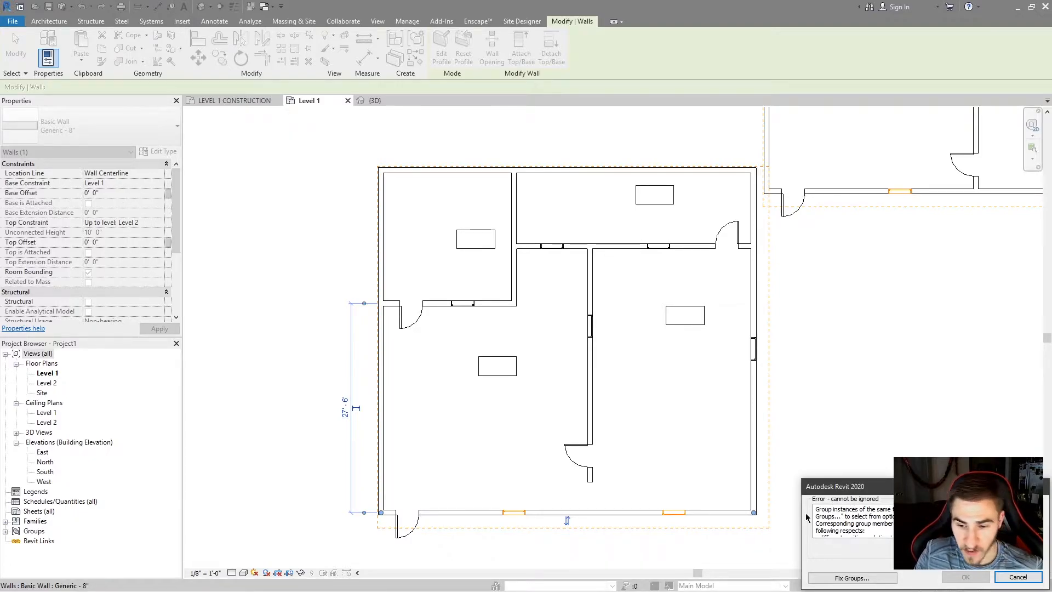
pyautogui.click(858, 579)
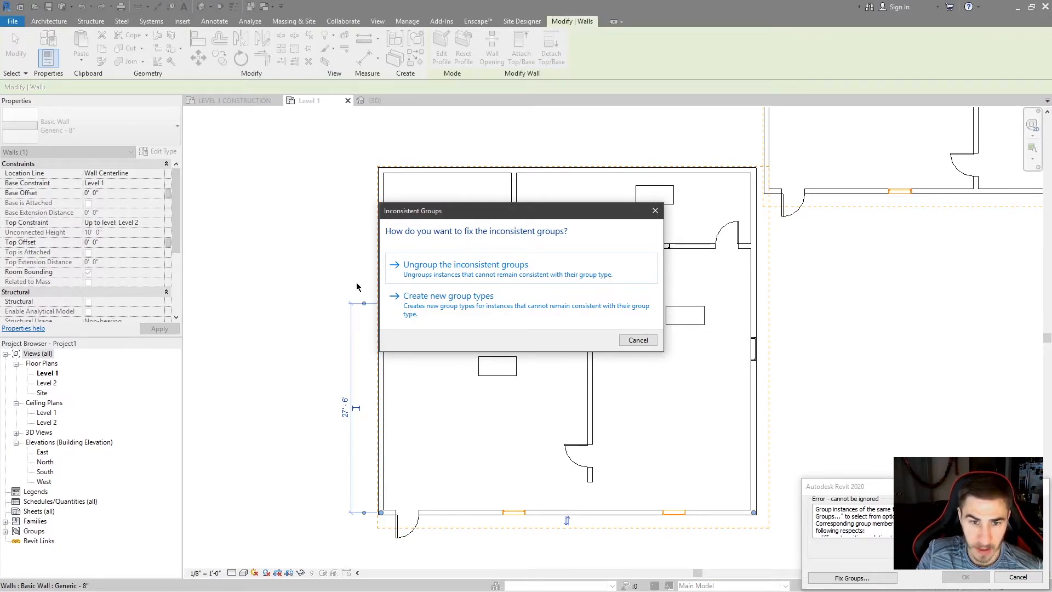
pyautogui.click(491, 274)
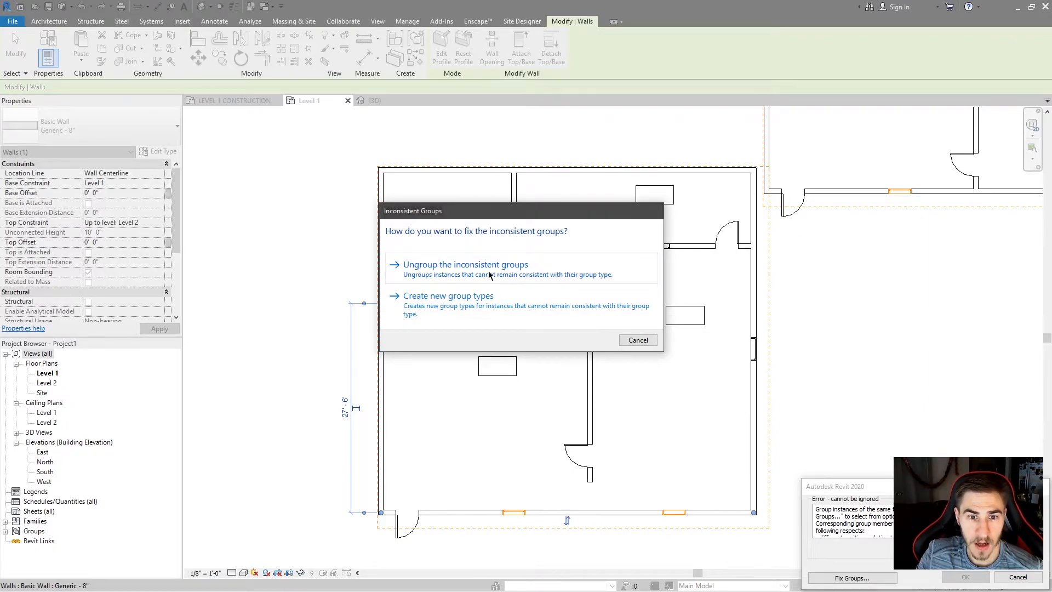
# Select interior elements in both buildings to check which layout is still an Example group
pyautogui.click(604, 491)
pyautogui.click(589, 415)
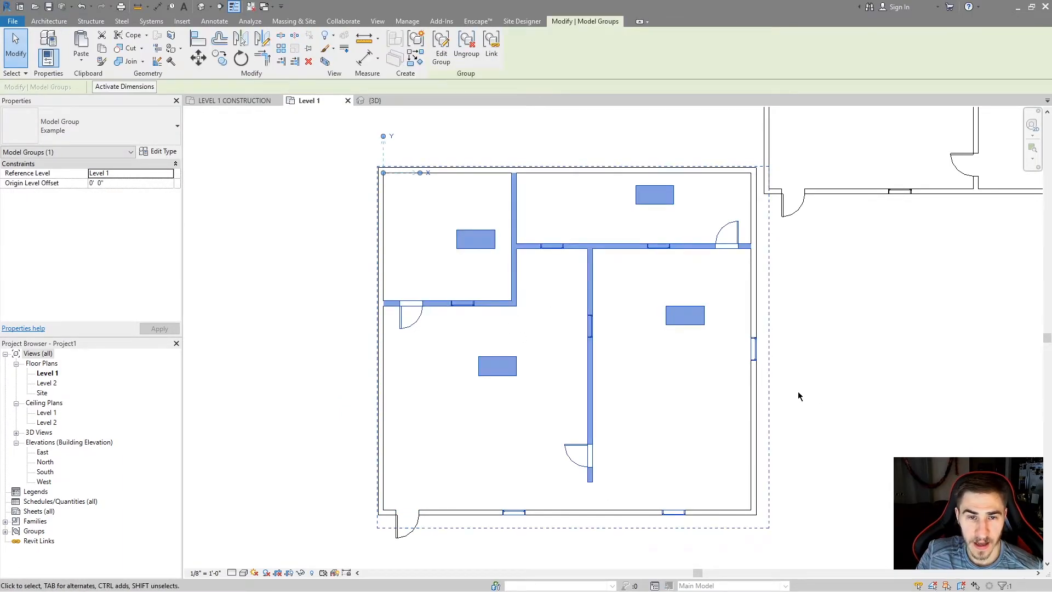
pyautogui.scroll(-1, 805, 396)
pyautogui.scroll(-1, 619, 394)
pyautogui.click(691, 215)
pyautogui.click(715, 251)
pyautogui.click(780, 258)
pyautogui.scroll(3, 571, 425)
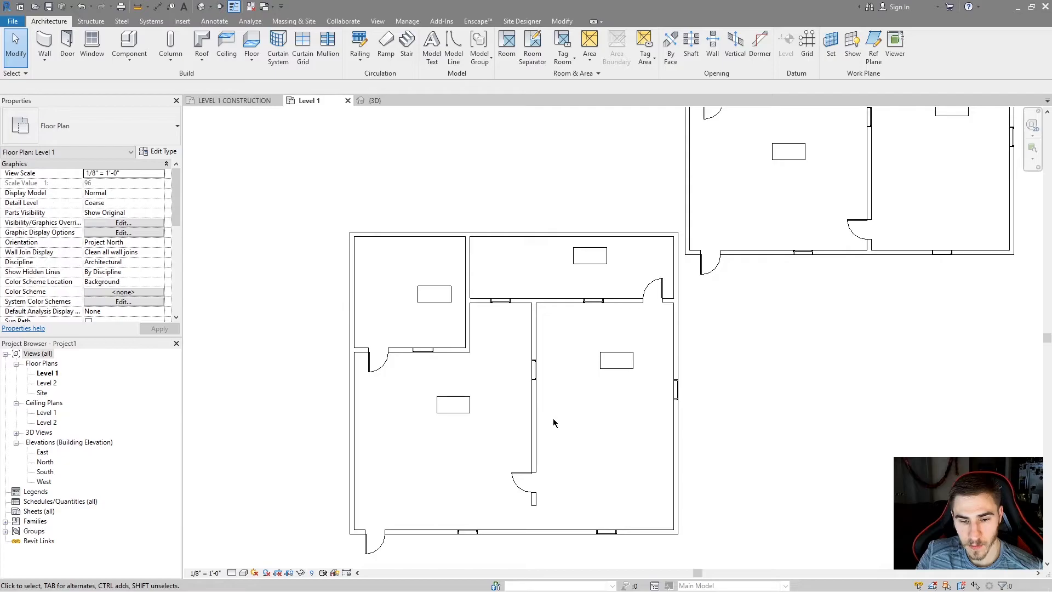
# Examine the Example group's membership in the original building and select the lower exterior walls of both buildings to compare them
pyautogui.scroll(2, 554, 423)
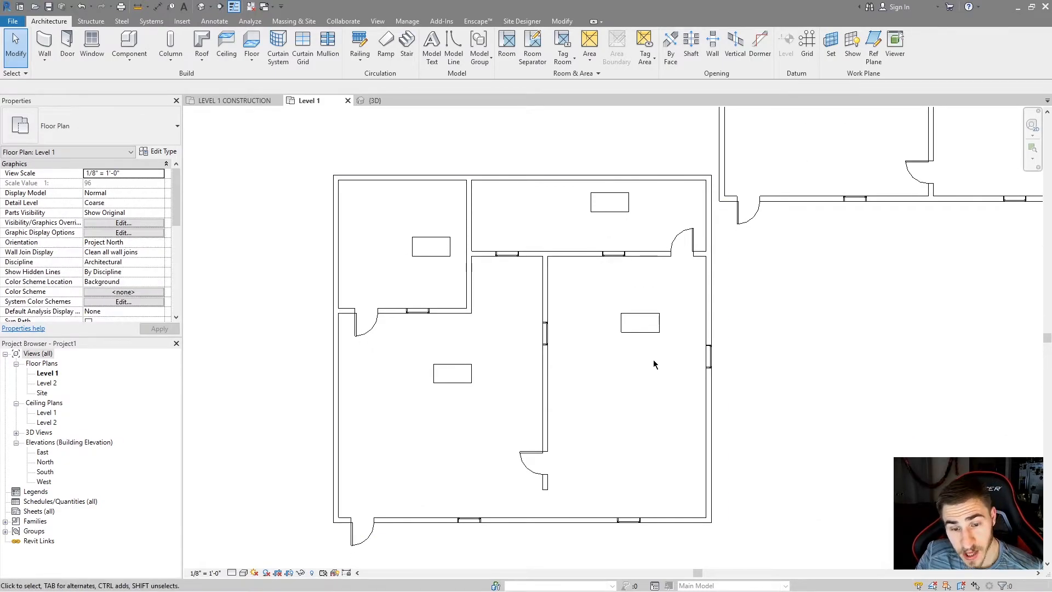
pyautogui.click(547, 381)
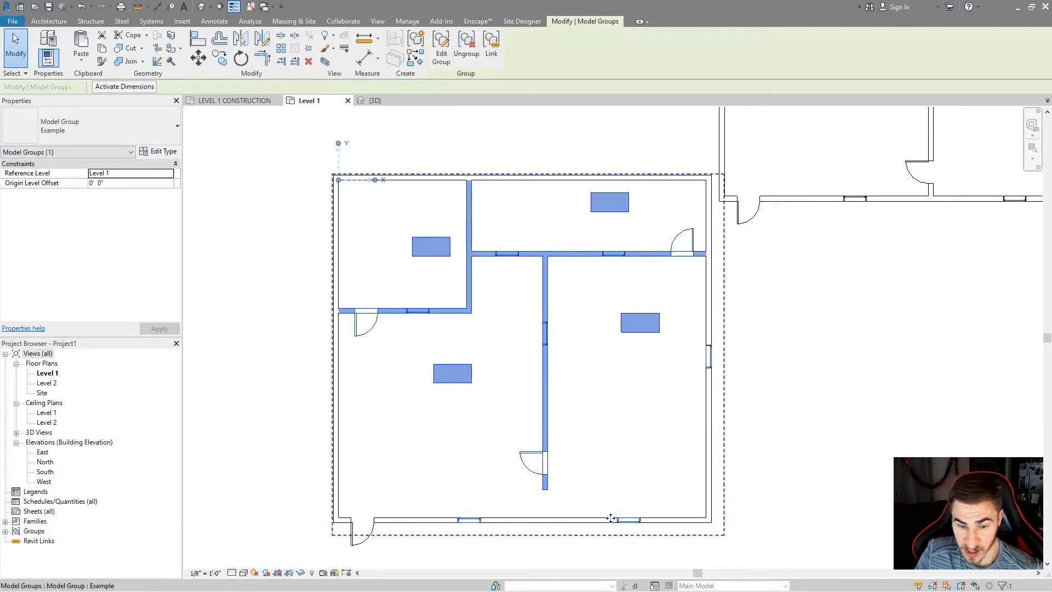
pyautogui.moveTo(610, 357); pyautogui.dragTo(382, 568, button='middle')
pyautogui.moveTo(722, 250); pyautogui.dragTo(667, 281, button='middle')
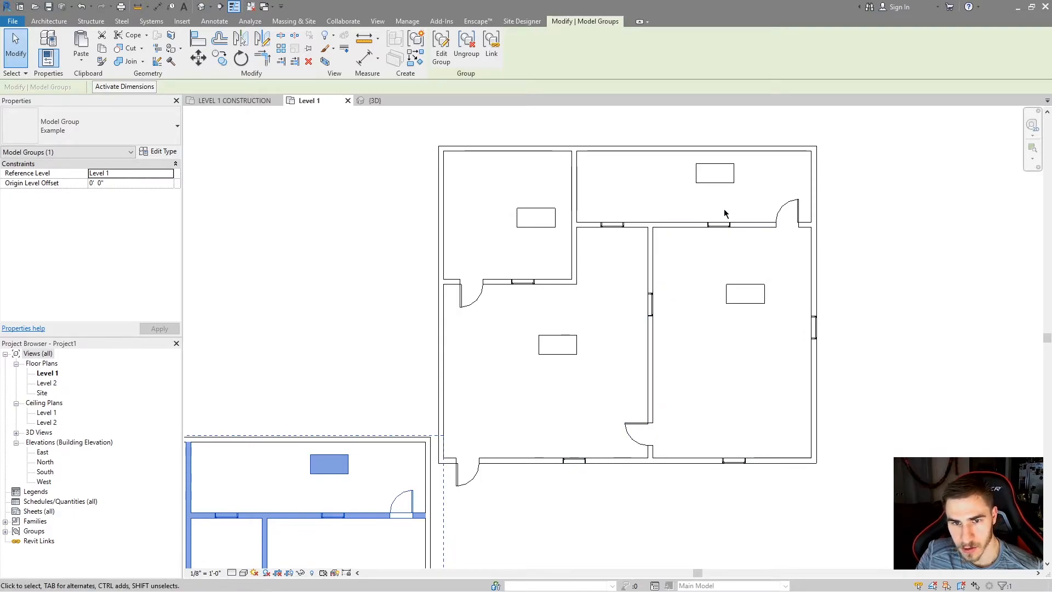
pyautogui.scroll(-2, 729, 247)
pyautogui.moveTo(609, 339); pyautogui.dragTo(718, 229, button='middle')
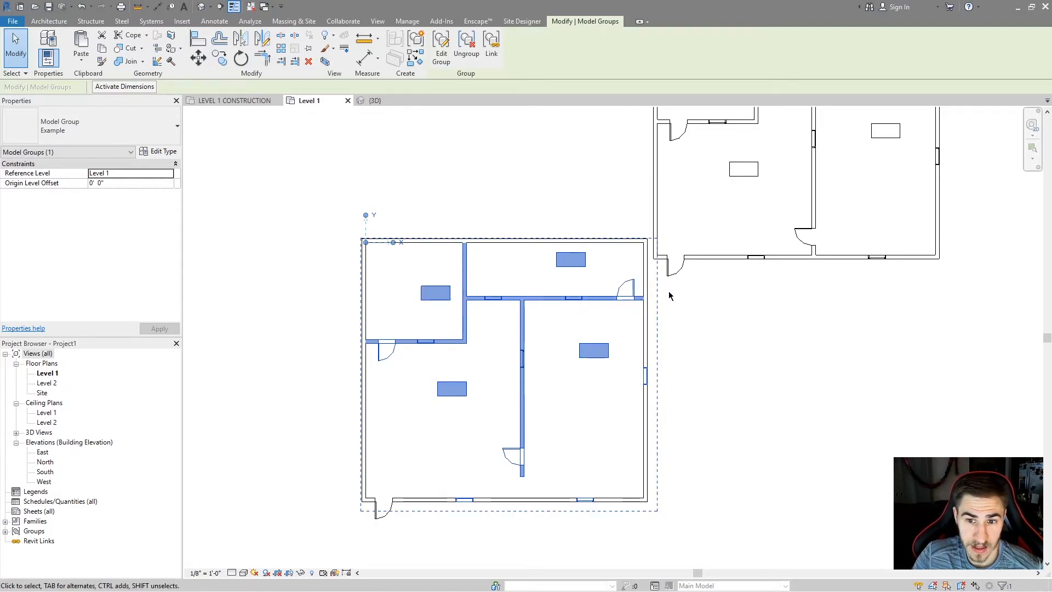
pyautogui.click(789, 261)
pyautogui.click(559, 500)
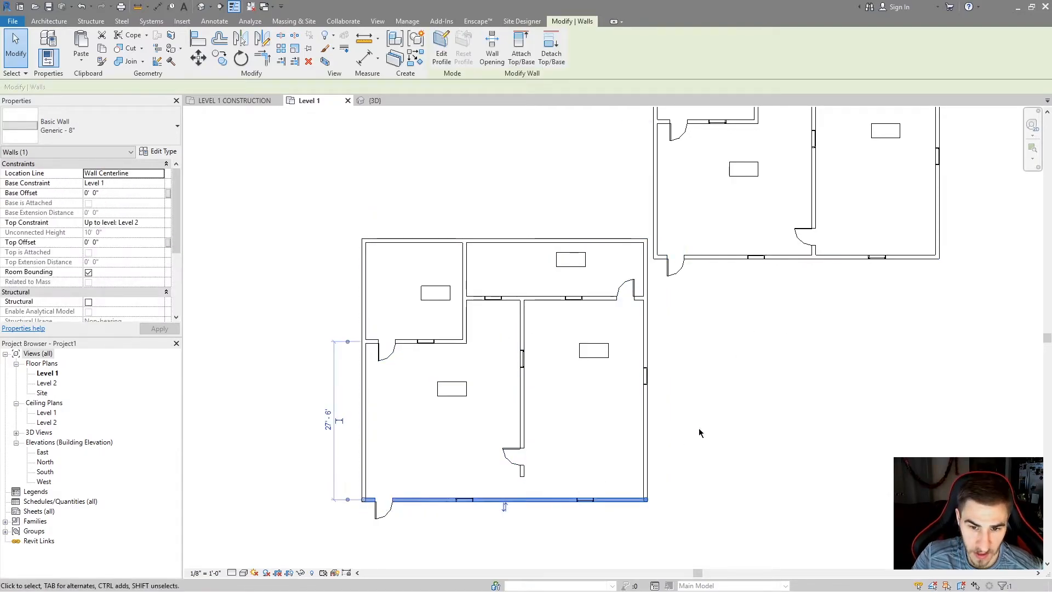
pyautogui.click(706, 424)
# Undo the original building's lower exterior wall move and the ungrouping of the inconsistent groups
pyautogui.hotkey('ctrl', 'z')
pyautogui.hotkey('ctrl', 'z')
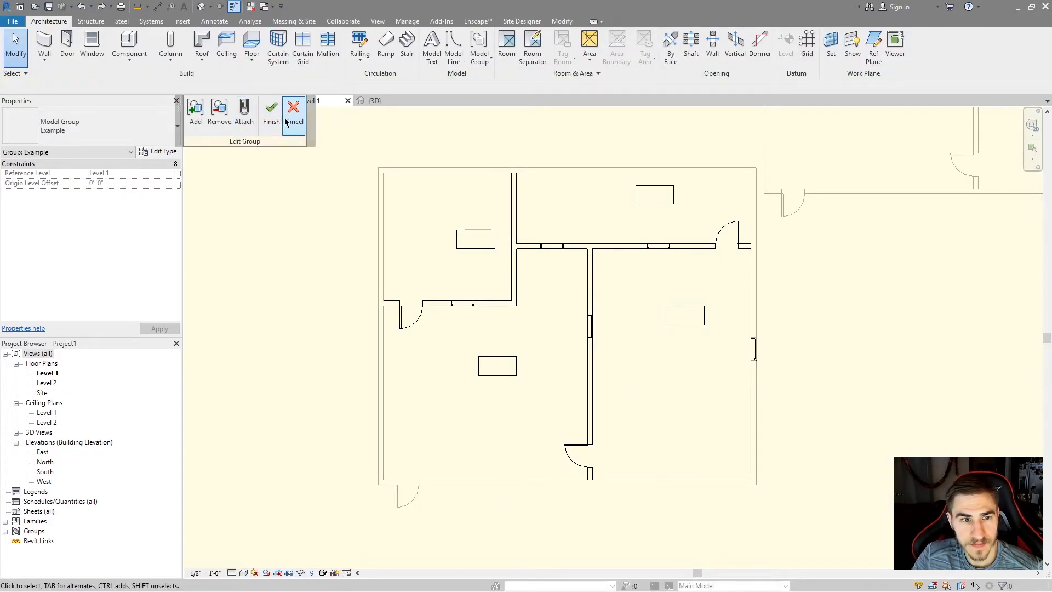
pyautogui.click(752, 349)
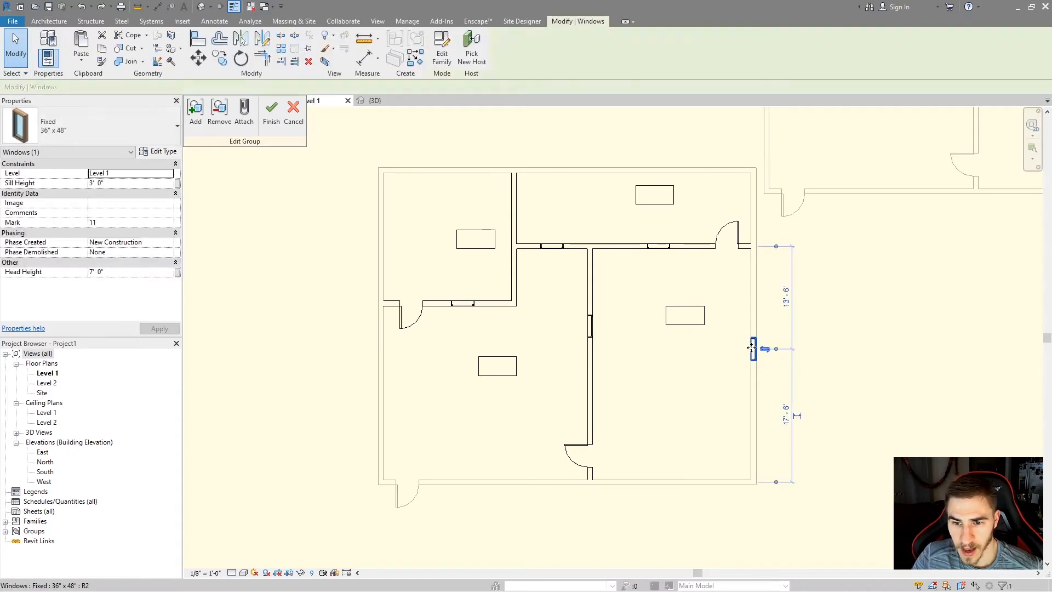
pyautogui.hotkey('ctrl', 'z')
pyautogui.hotkey('ctrl', 'z')
pyautogui.hotkey('ctrl', 'z')
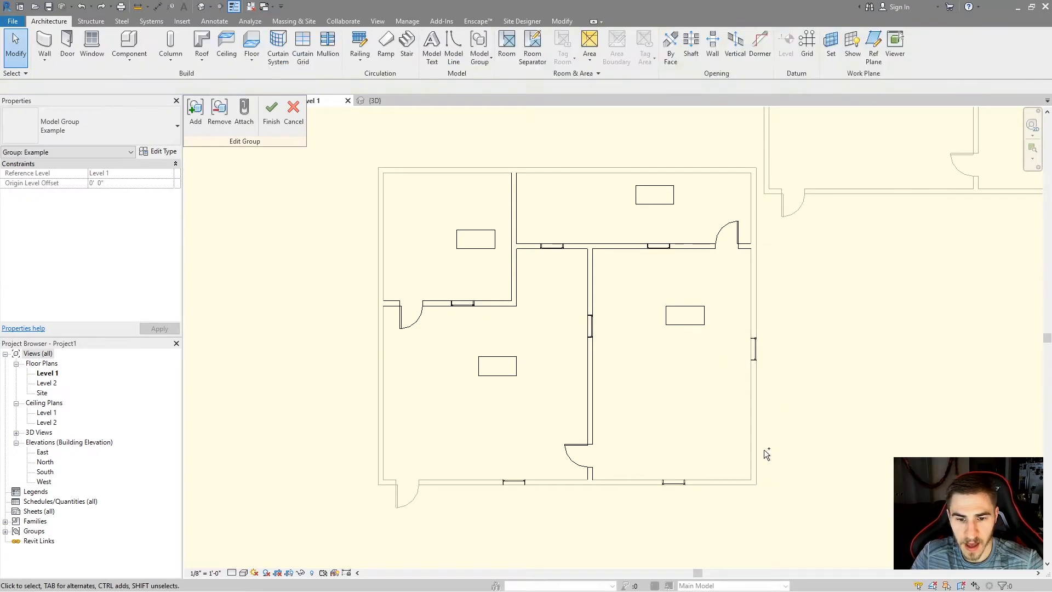
# Move the original building's lower exterior wall outward to about 29'-6" from the corner room's lower wall, creating new group types for inconsistent instances
pyautogui.scroll(-3, 631, 360)
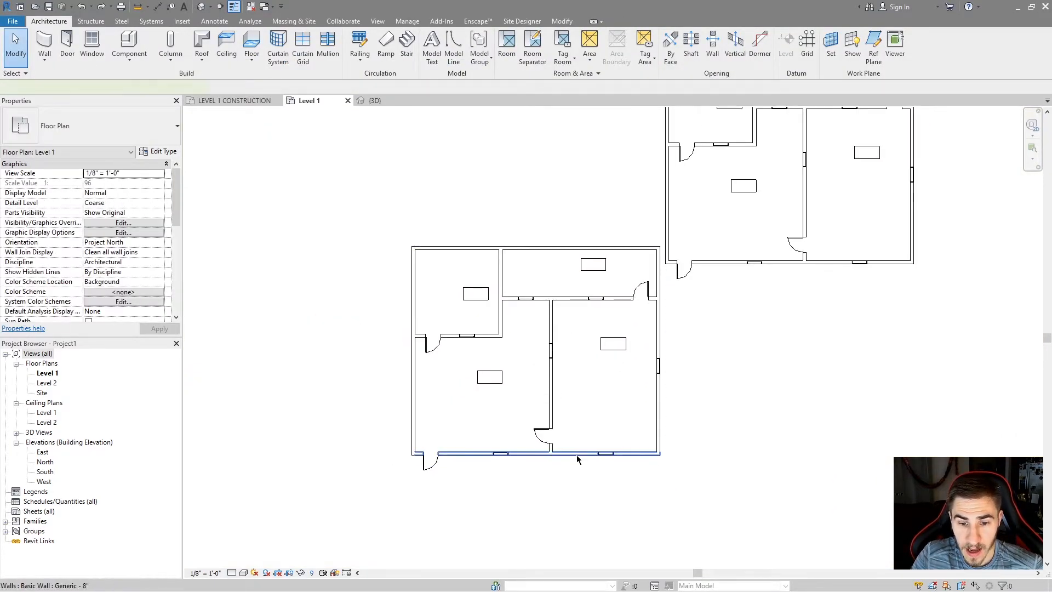
pyautogui.click(581, 454)
pyautogui.moveTo(582, 454); pyautogui.dragTo(581, 484)
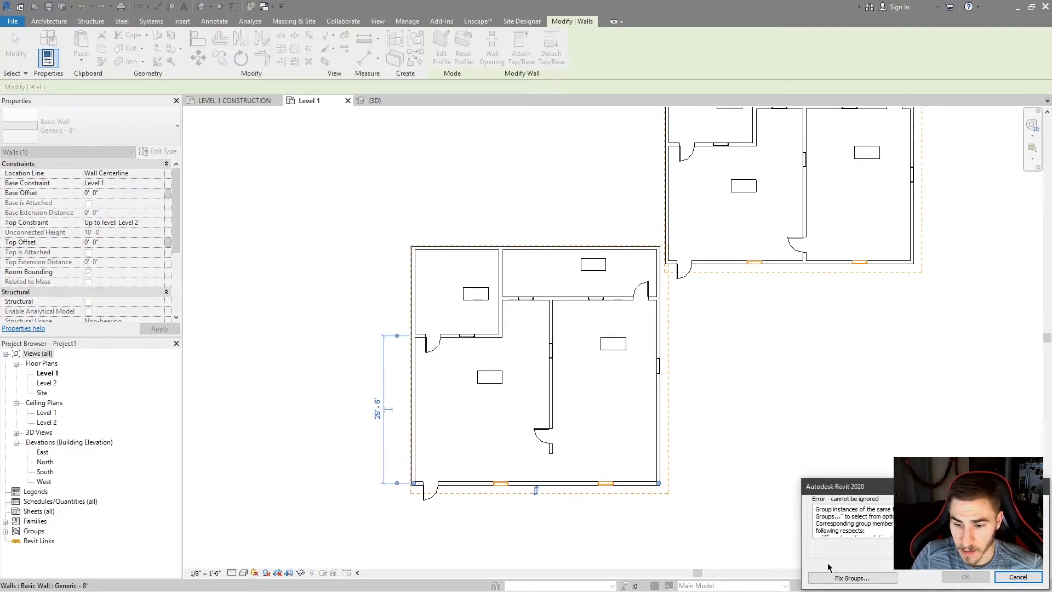
pyautogui.click(847, 579)
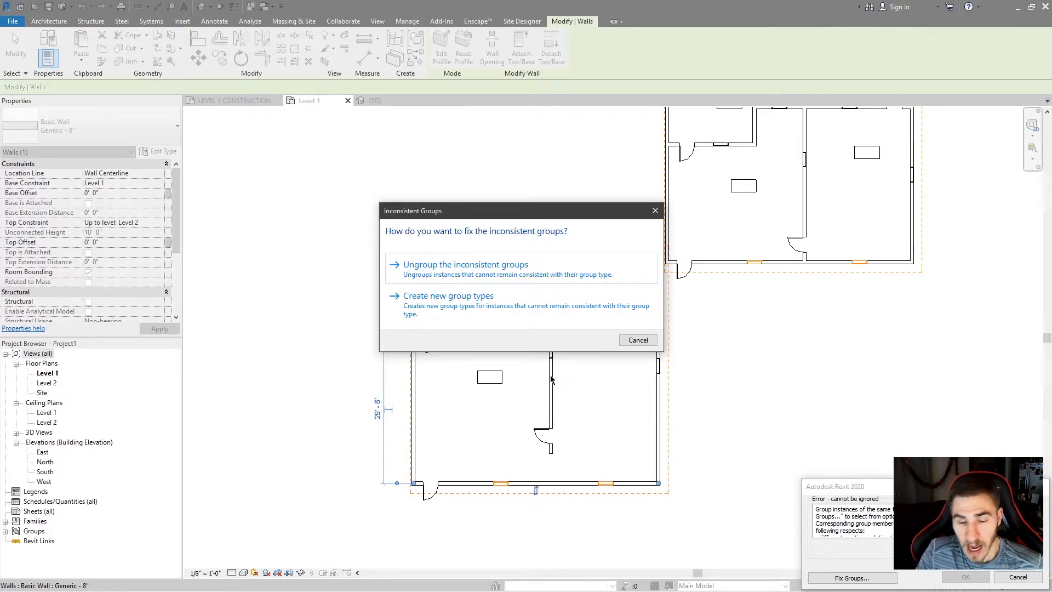
pyautogui.click(531, 317)
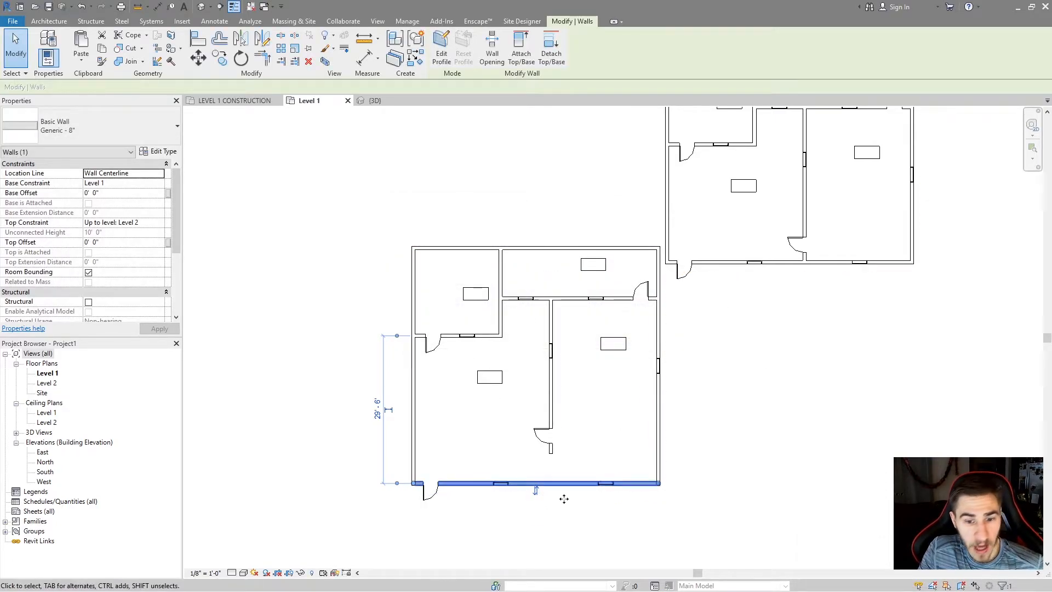
# Select the interior layout group in each building to compare their group types
pyautogui.press('Escape')
pyautogui.click(563, 409)
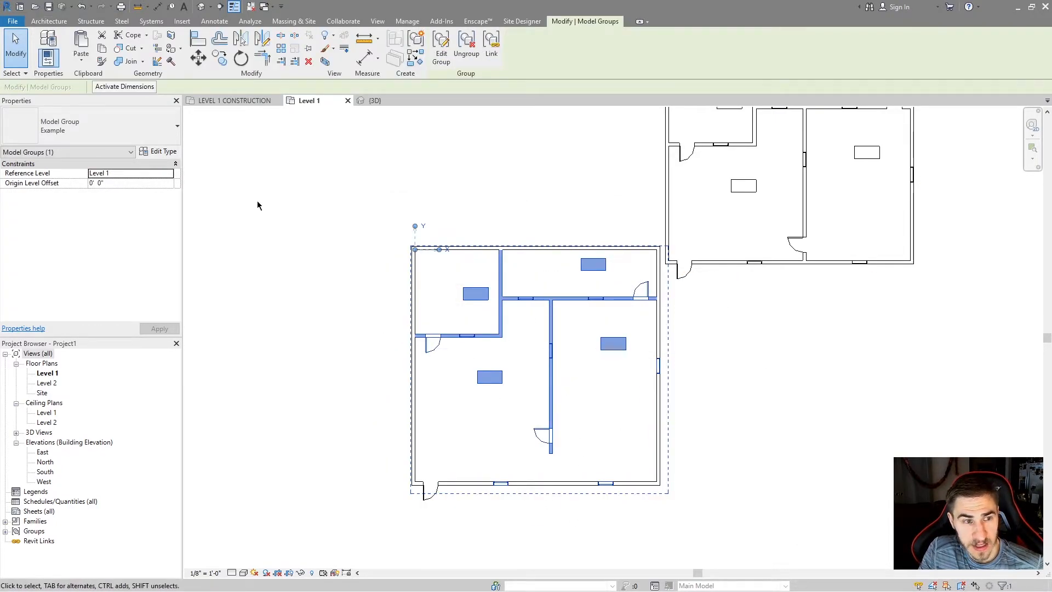
pyautogui.click(818, 153)
pyautogui.click(805, 160)
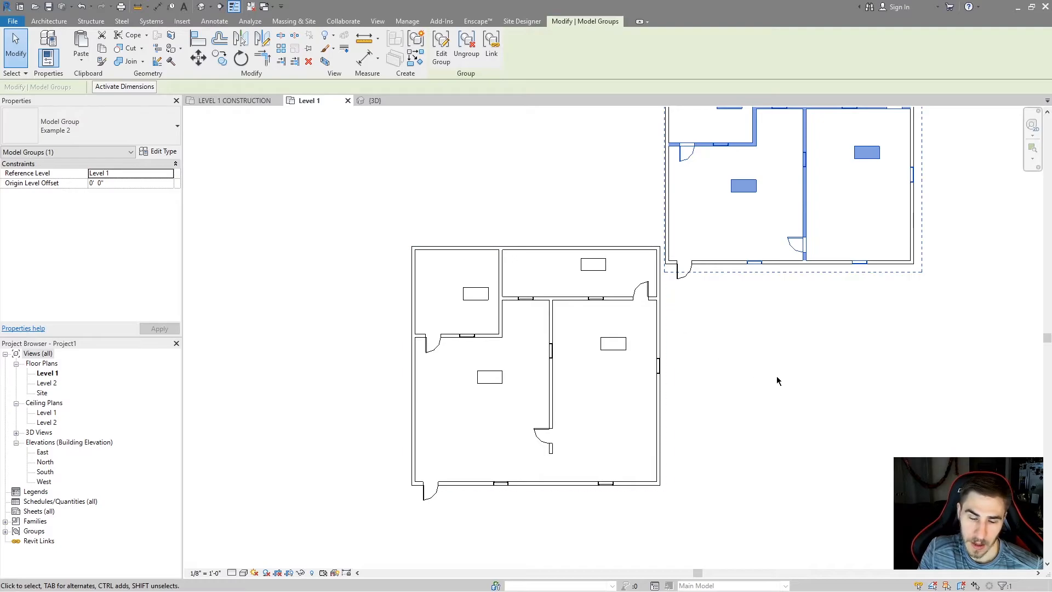
pyautogui.click(865, 331)
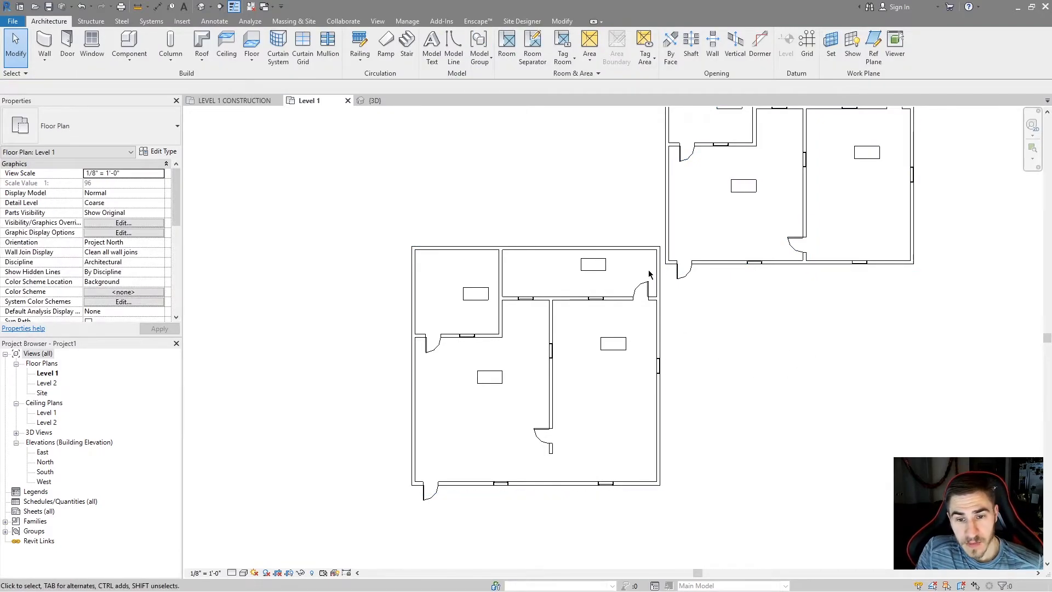
pyautogui.click(553, 388)
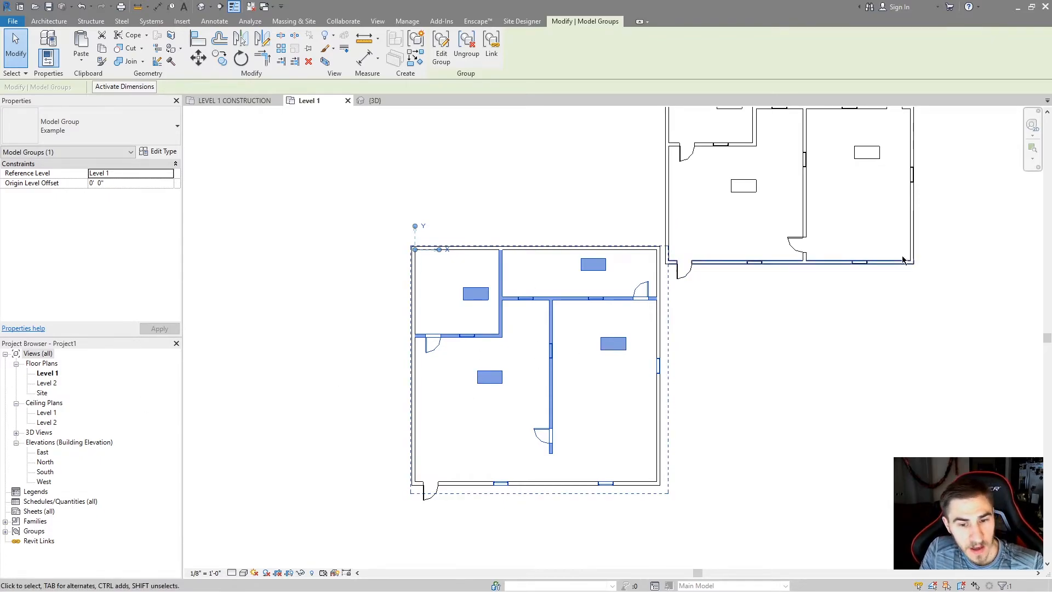
pyautogui.click(770, 357)
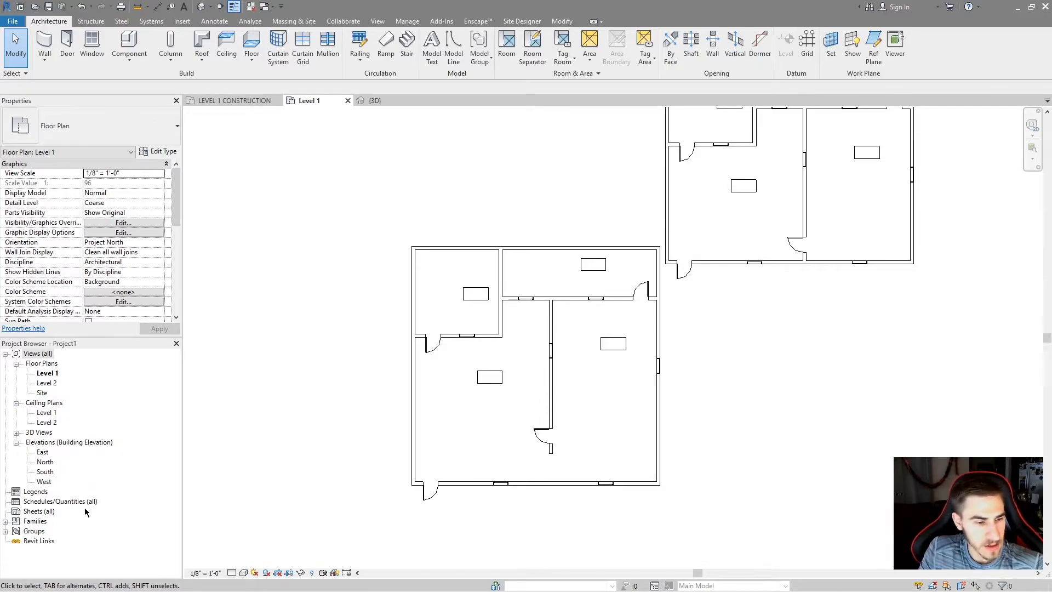
# Expand the project's model groups, place an Example 2 instance beside the original building, and undo the placement
pyautogui.click(5, 531)
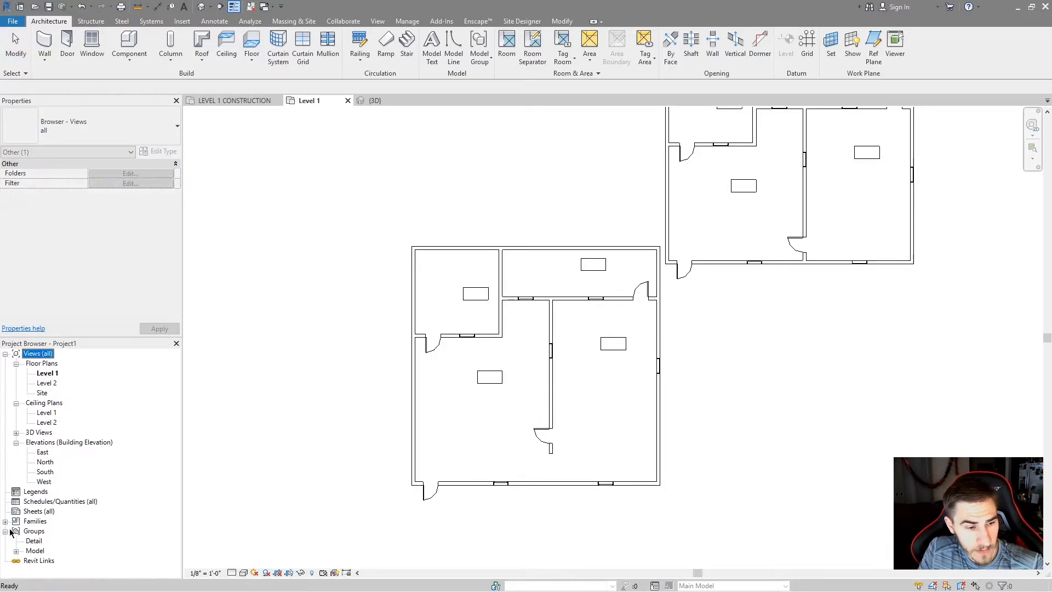
pyautogui.click(35, 540)
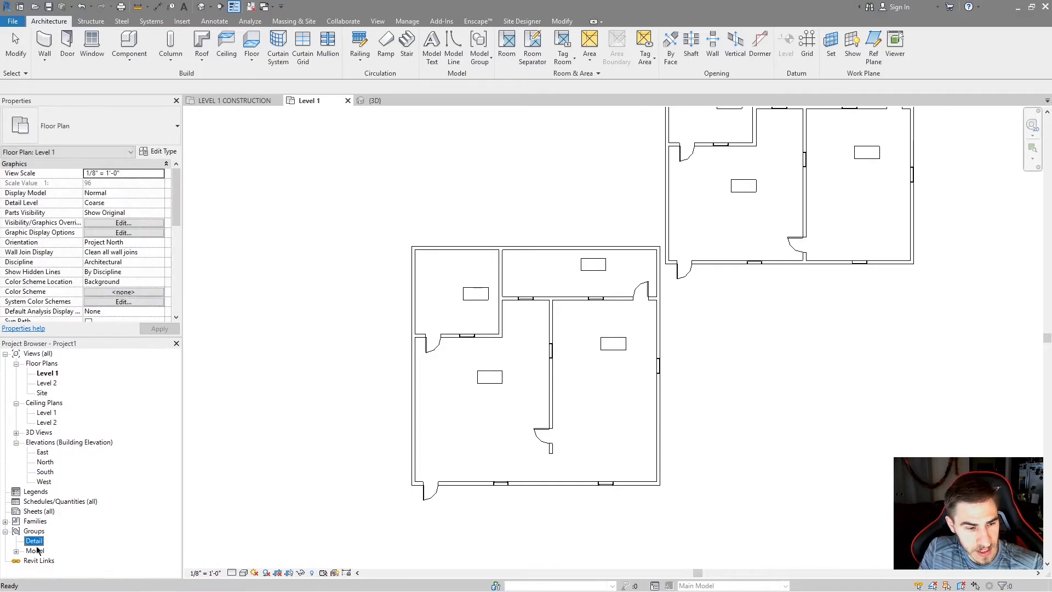
pyautogui.click(15, 551)
pyautogui.scroll(-1, 54, 525)
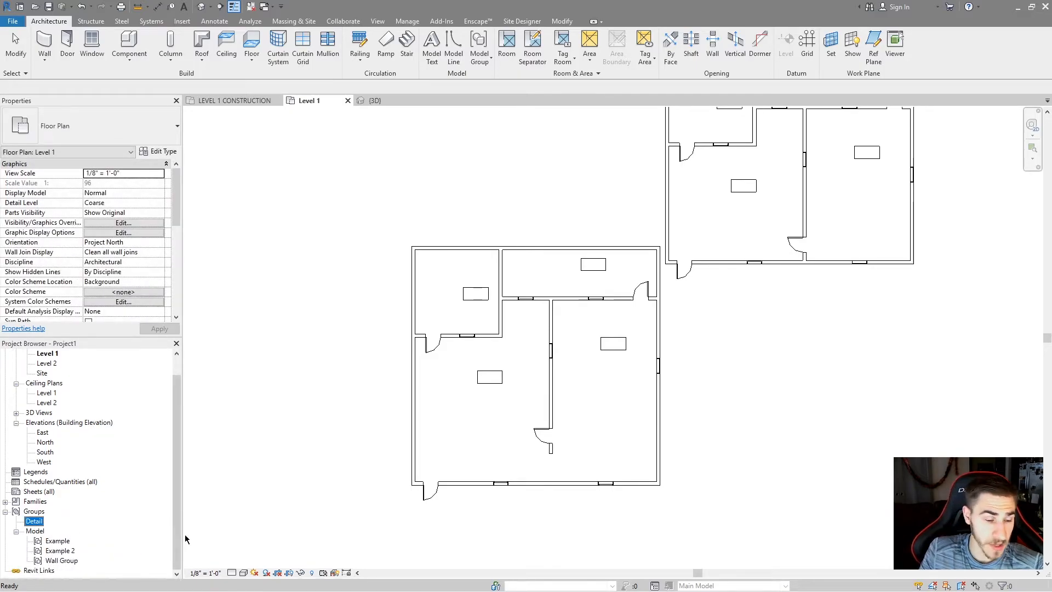
pyautogui.moveTo(59, 551); pyautogui.dragTo(303, 241)
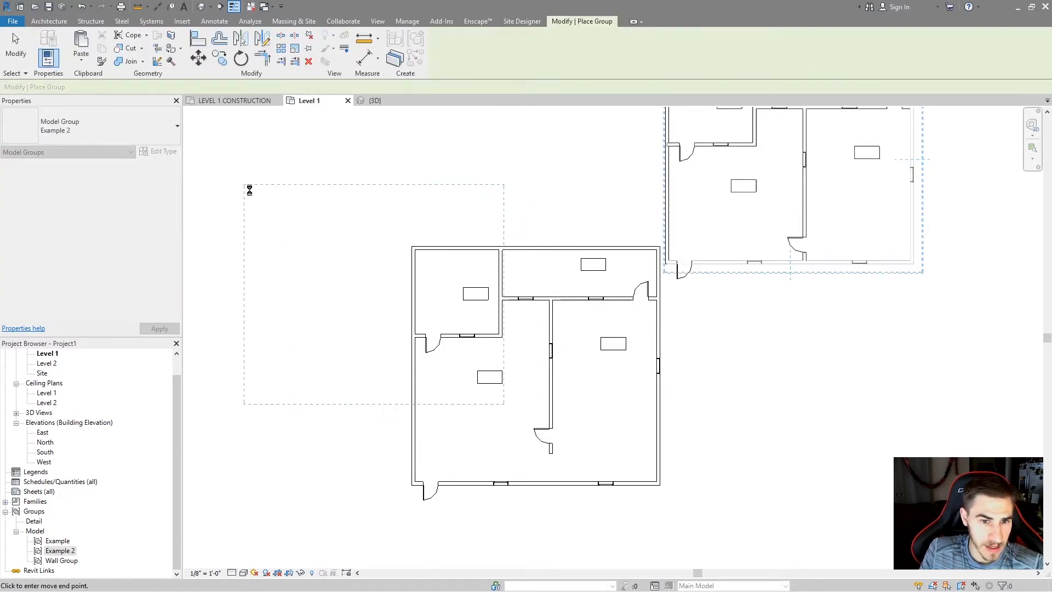
pyautogui.click(249, 192)
pyautogui.hotkey('ctrl', 'z')
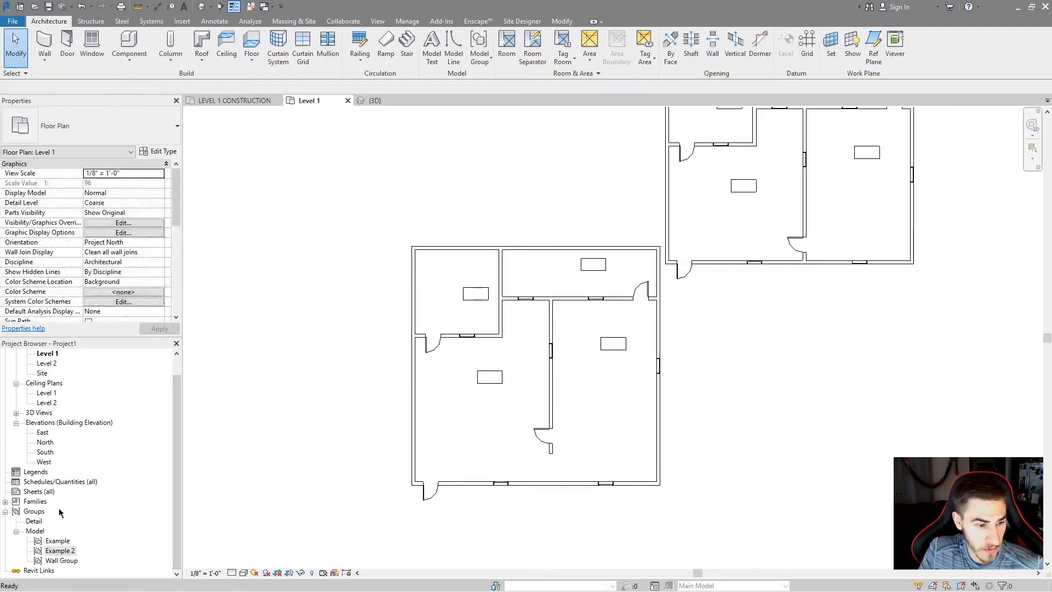
# Review the model group creation options and the Example 2 group's type properties and available commands, and collapse the model group list
pyautogui.click(492, 60)
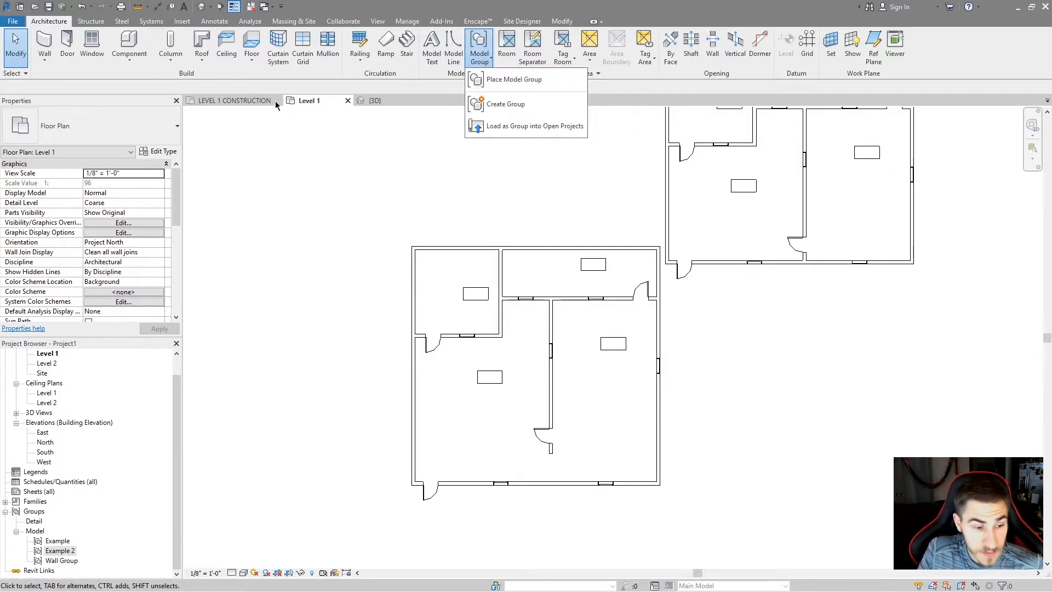
pyautogui.click(315, 491)
pyautogui.doubleClick(67, 552)
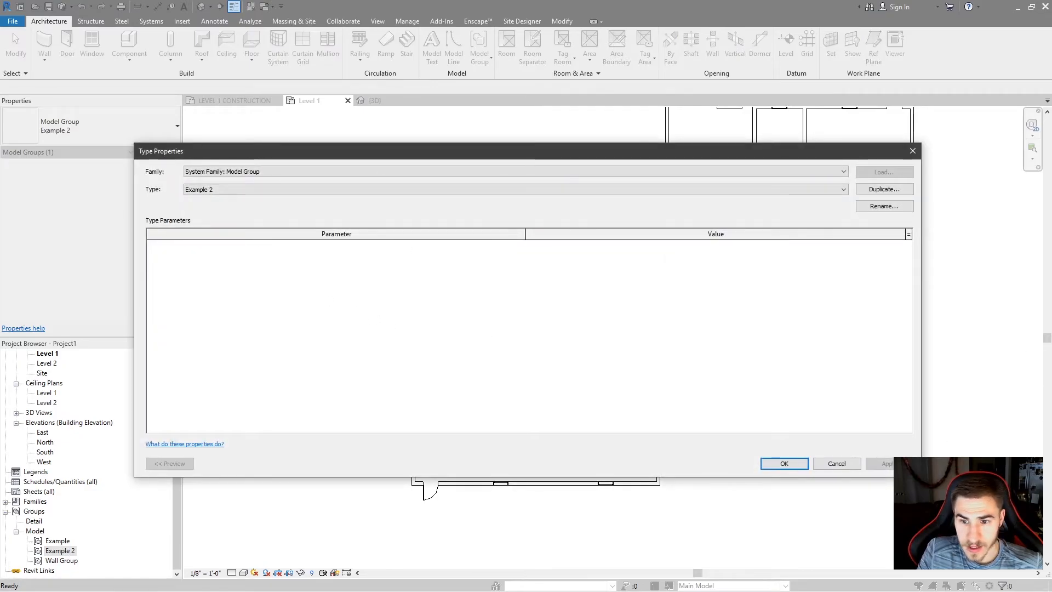
pyautogui.click(837, 464)
pyautogui.rightClick(49, 552)
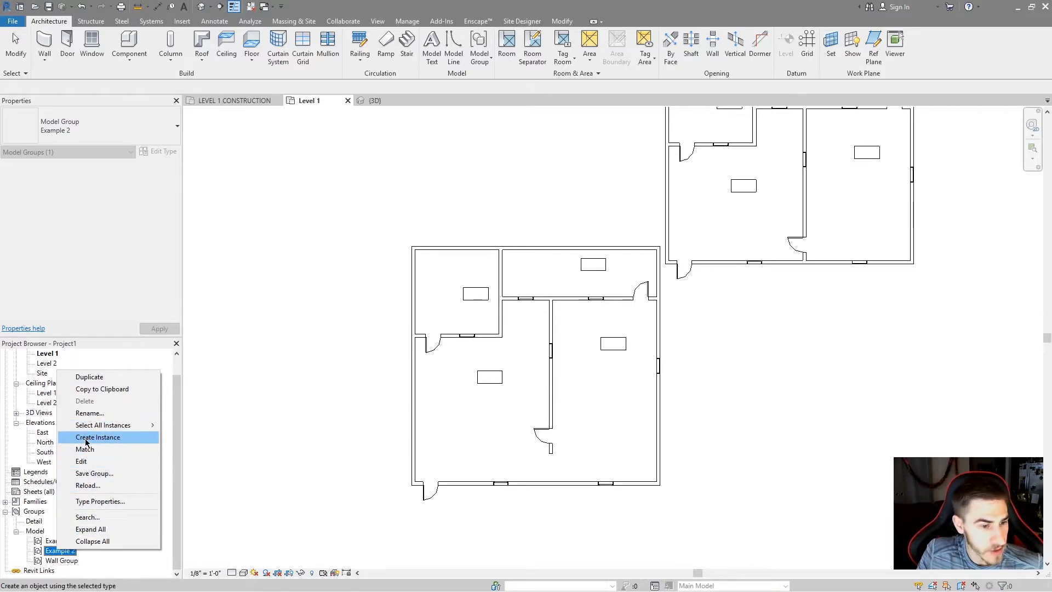
pyautogui.click(228, 466)
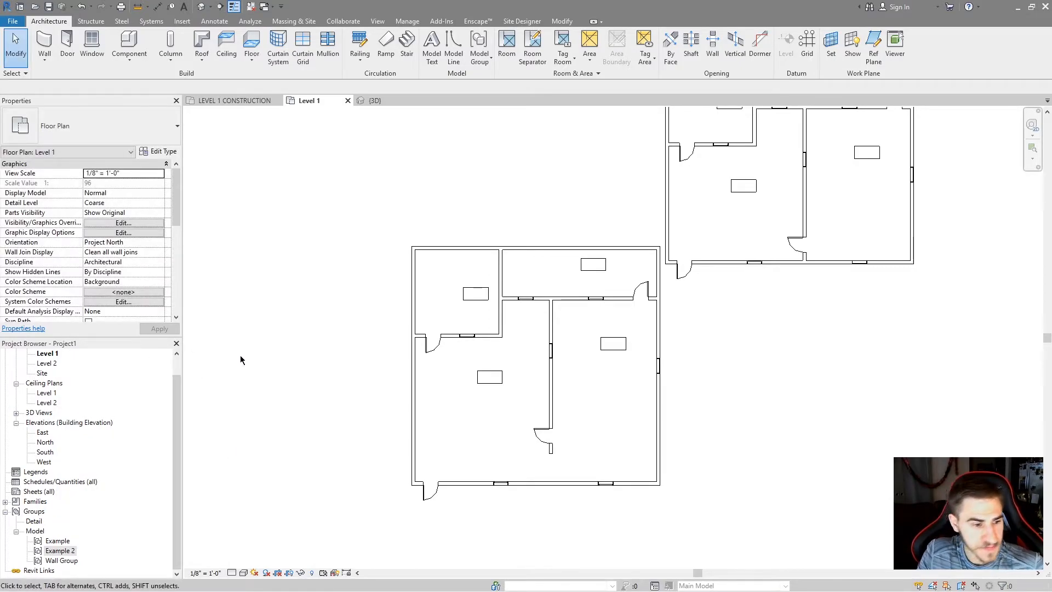
pyautogui.click(16, 532)
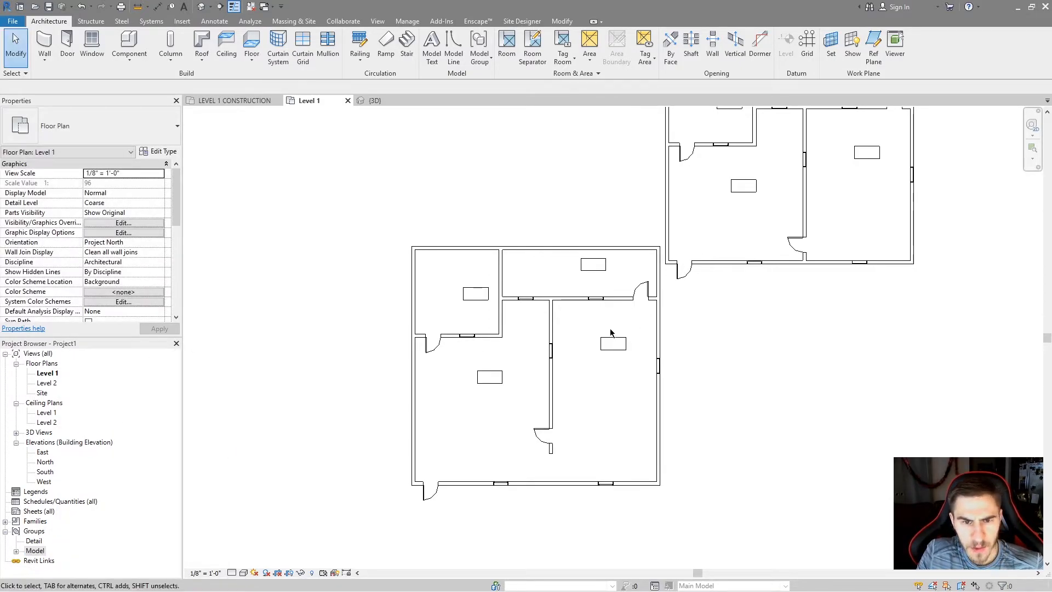
# Open the original building's Example group for editing to review its attach option and the project's detail group category, and leave group editing
pyautogui.click(554, 299)
pyautogui.click(440, 43)
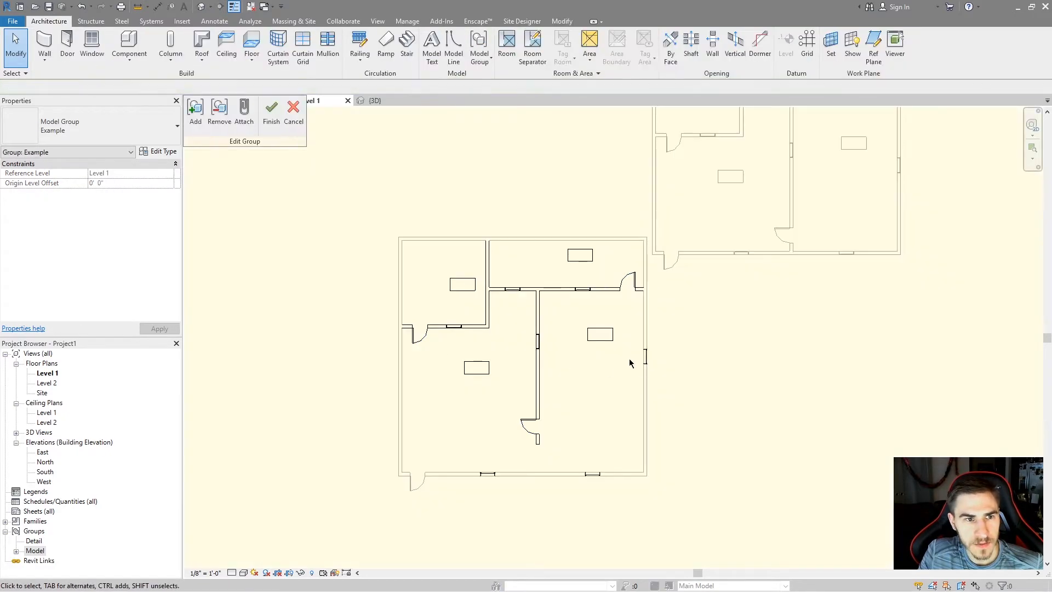
pyautogui.scroll(3, 631, 365)
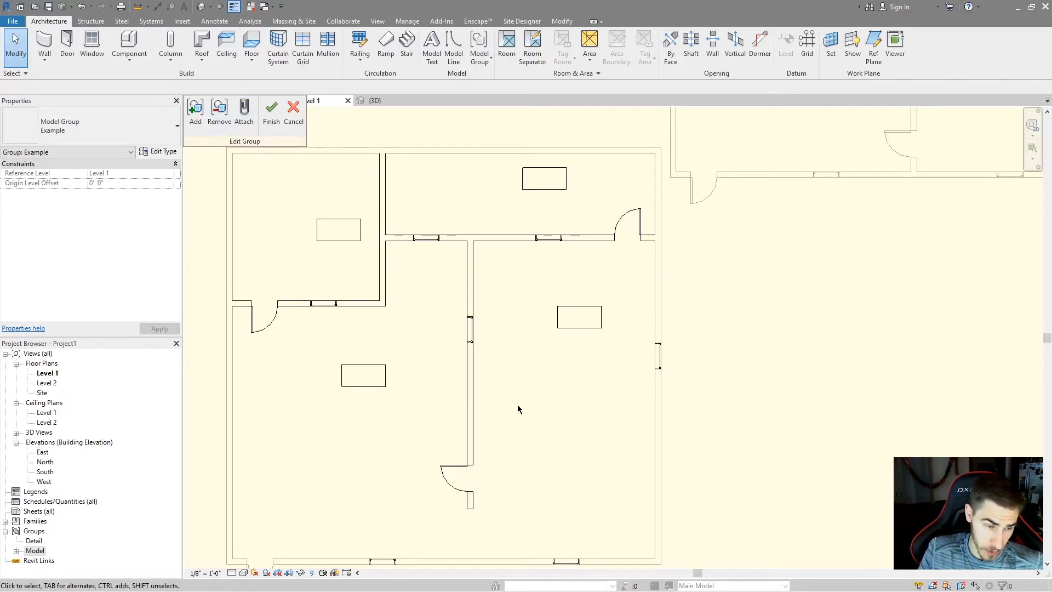
pyautogui.click(34, 541)
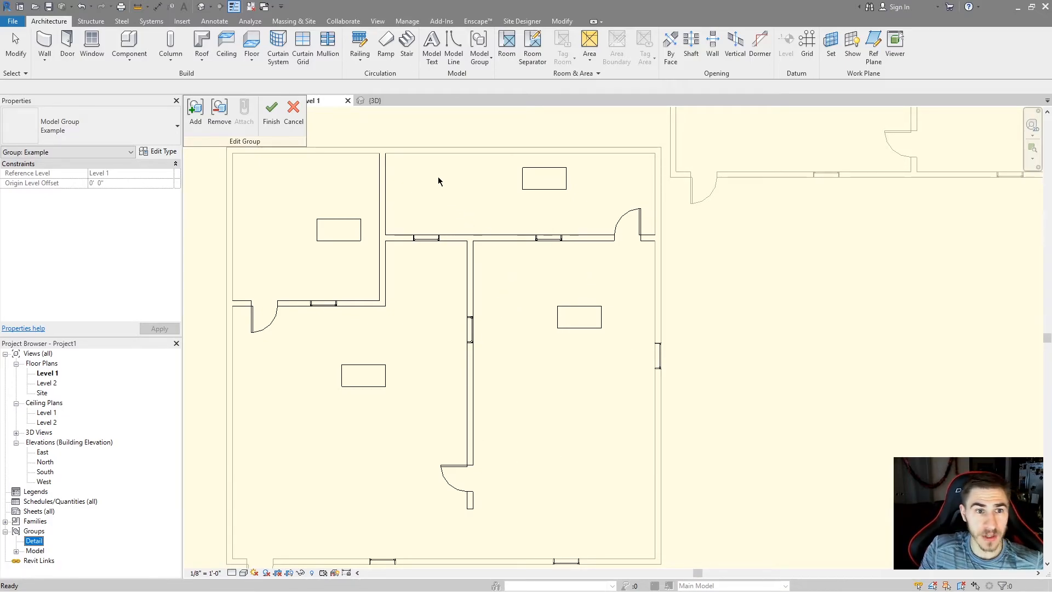
pyautogui.scroll(-2, 628, 357)
pyautogui.click(431, 156)
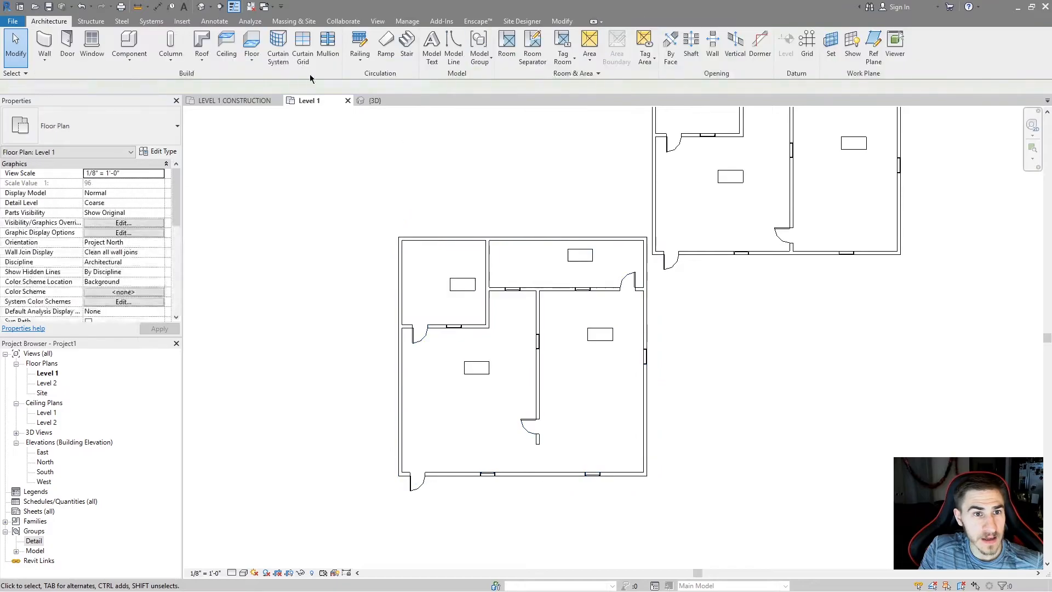
# Try placing a Brick Standard Rowlock detail component inside the original building's large eastern room
pyautogui.click(214, 21)
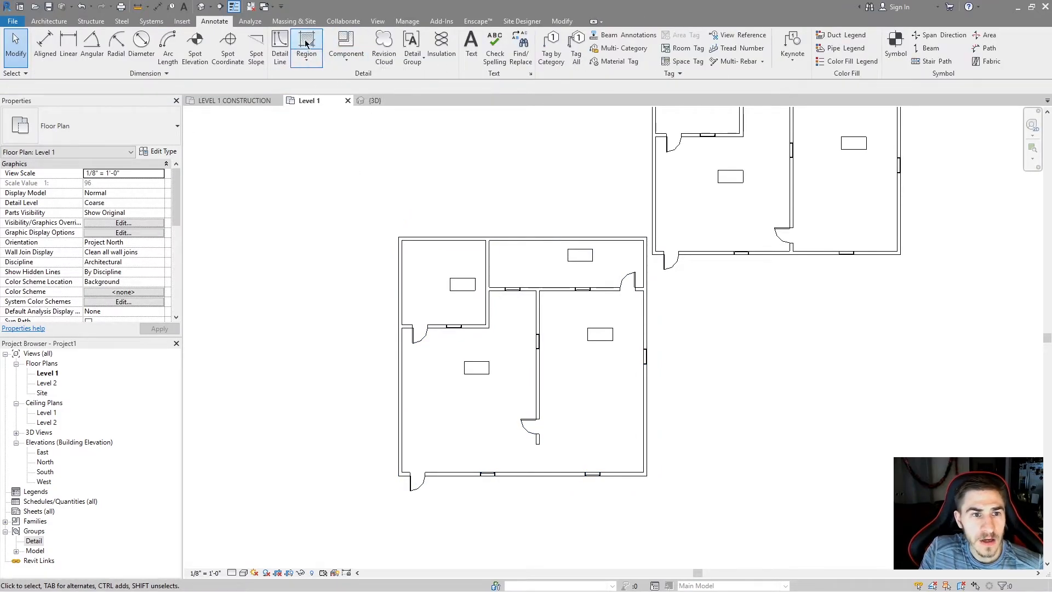
pyautogui.click(336, 51)
pyautogui.click(82, 129)
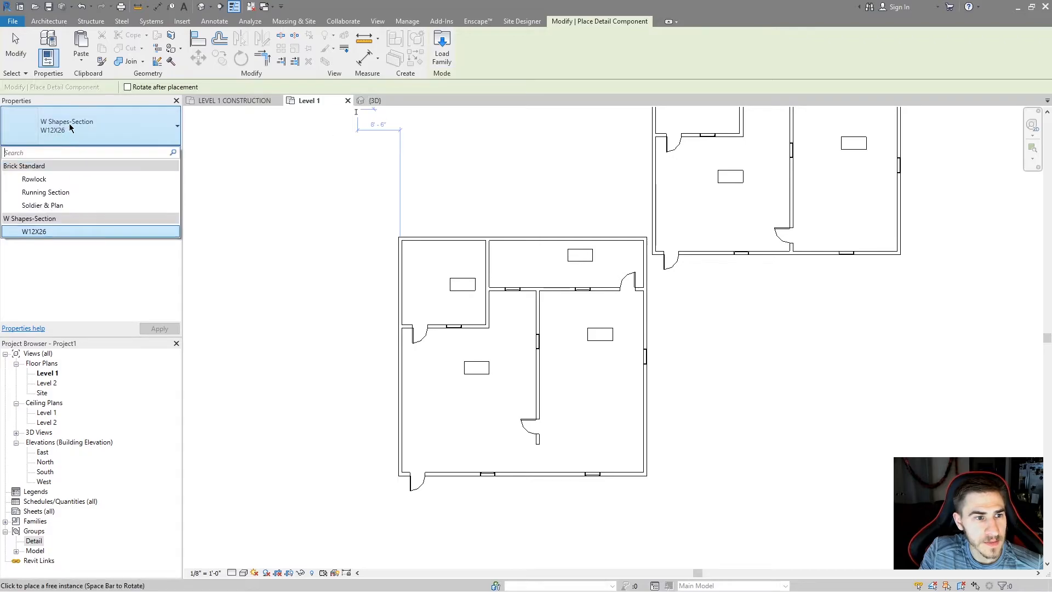
pyautogui.click(44, 180)
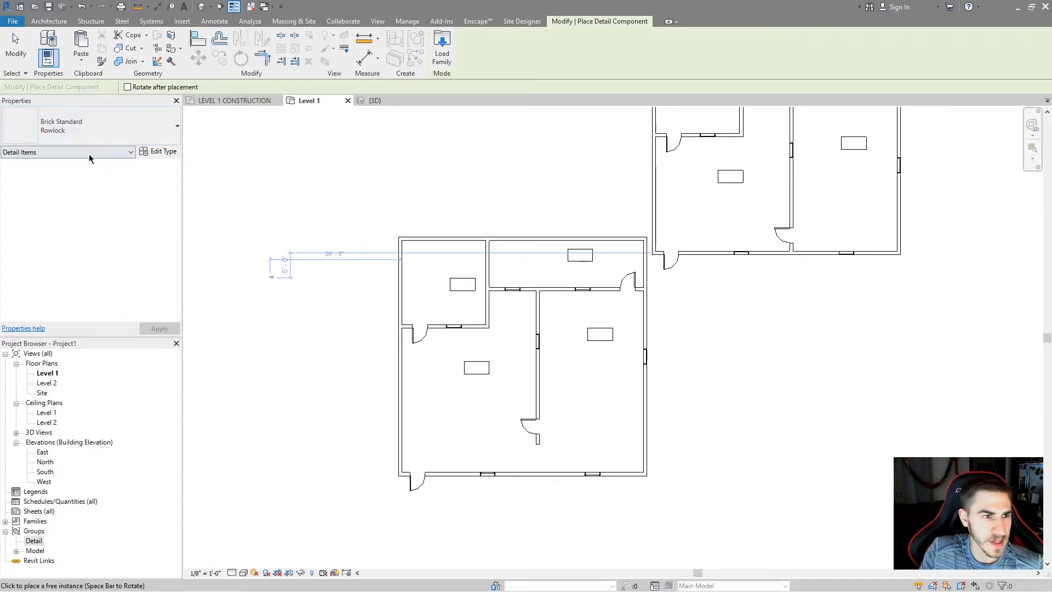
pyautogui.click(85, 132)
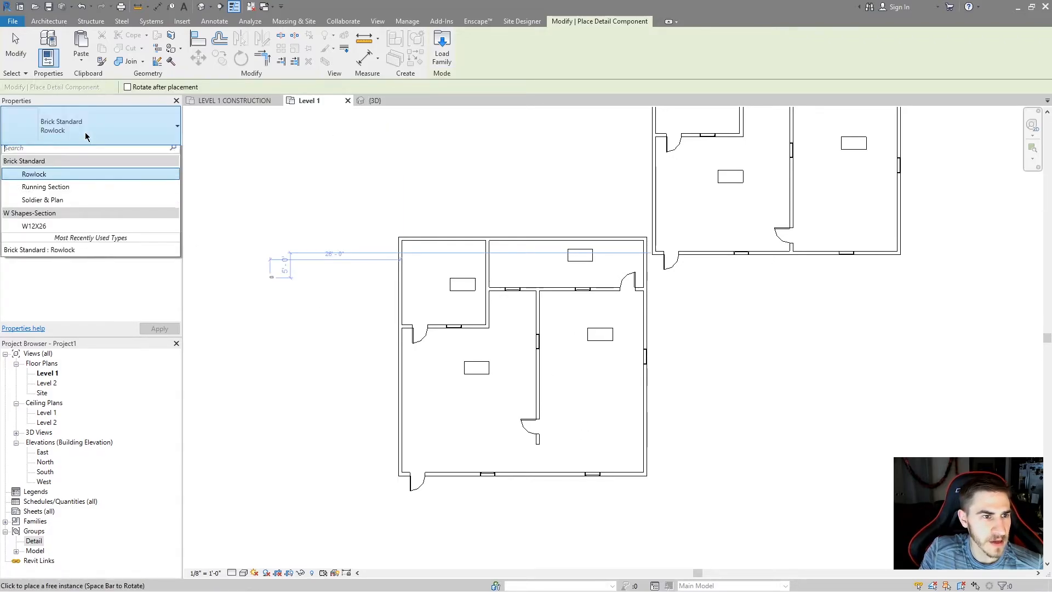
pyautogui.click(77, 178)
pyautogui.scroll(4, 631, 418)
pyautogui.scroll(1, 534, 351)
pyautogui.scroll(4, 534, 351)
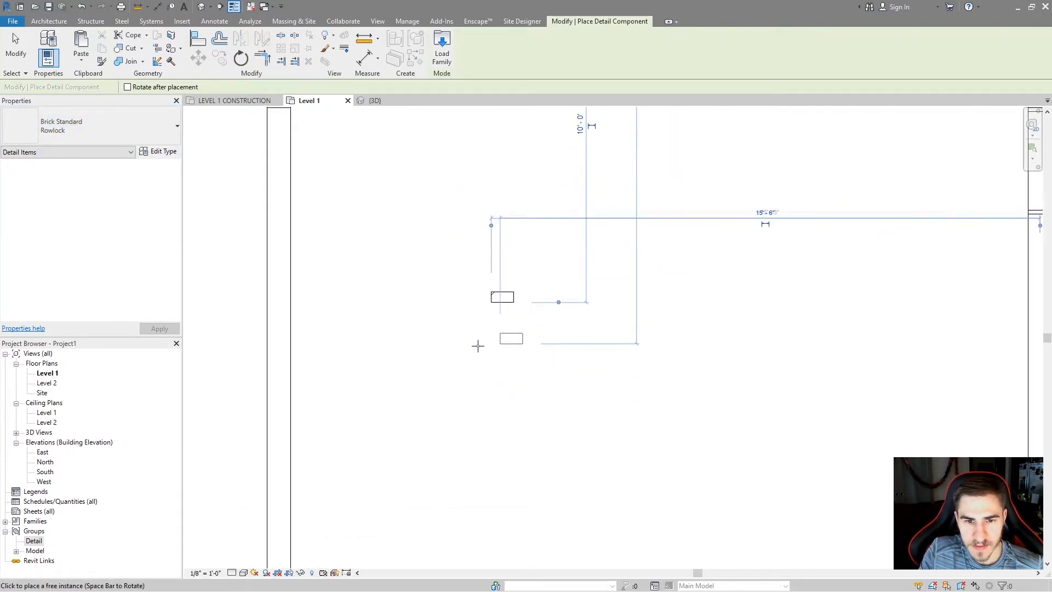
pyautogui.scroll(-4, 510, 333)
pyautogui.press('Escape')
pyautogui.press('Escape')
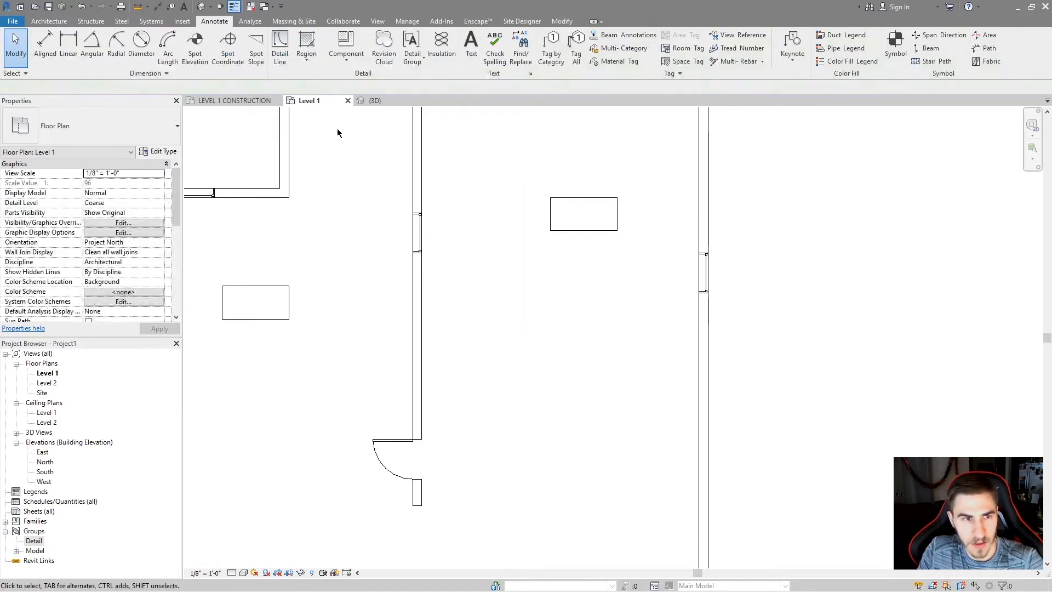
# Draw a vertical Brick repeating detail about 27' long in the original building's large eastern room
pyautogui.click(351, 65)
pyautogui.click(351, 99)
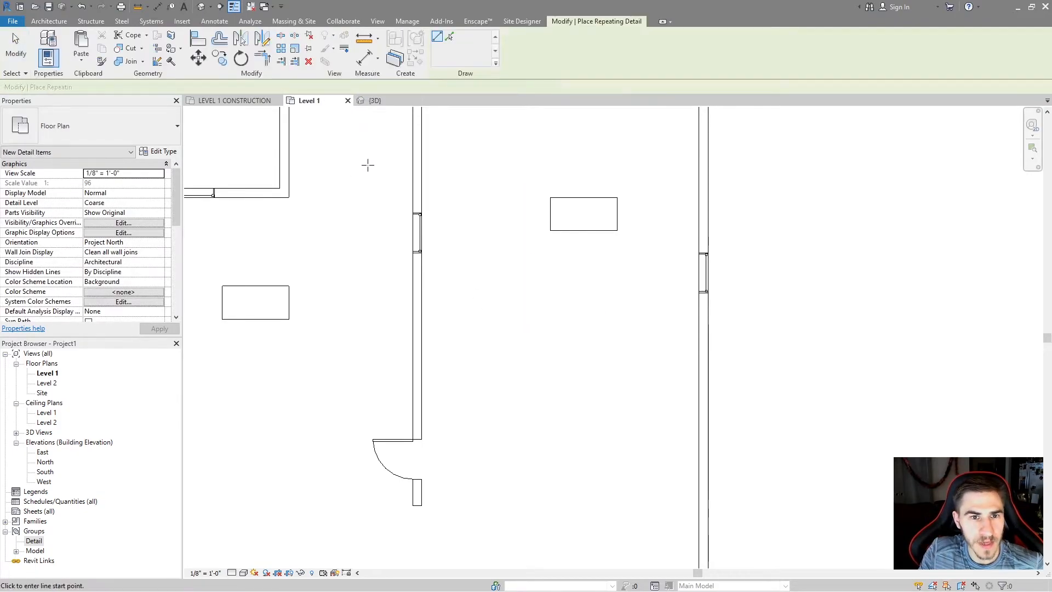
pyautogui.click(68, 133)
pyautogui.click(49, 177)
pyautogui.click(517, 198)
pyautogui.click(516, 554)
pyautogui.scroll(-3, 592, 465)
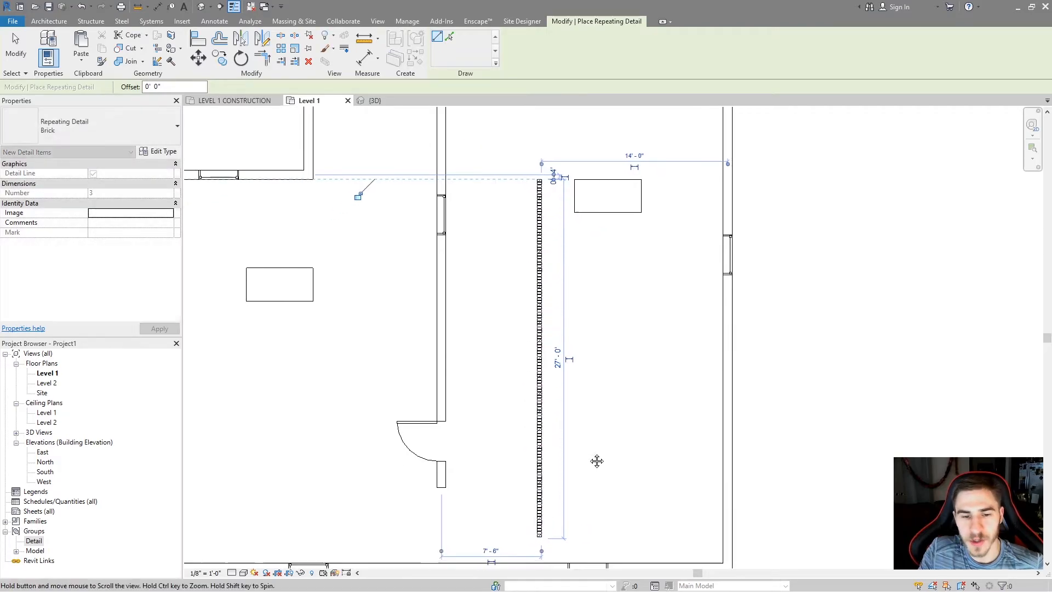
# Draw a horizontal Brick repeating detail about 27'-6" long near the south wall and a vertical one about 24'-6" long west of the central partition
pyautogui.click(560, 476)
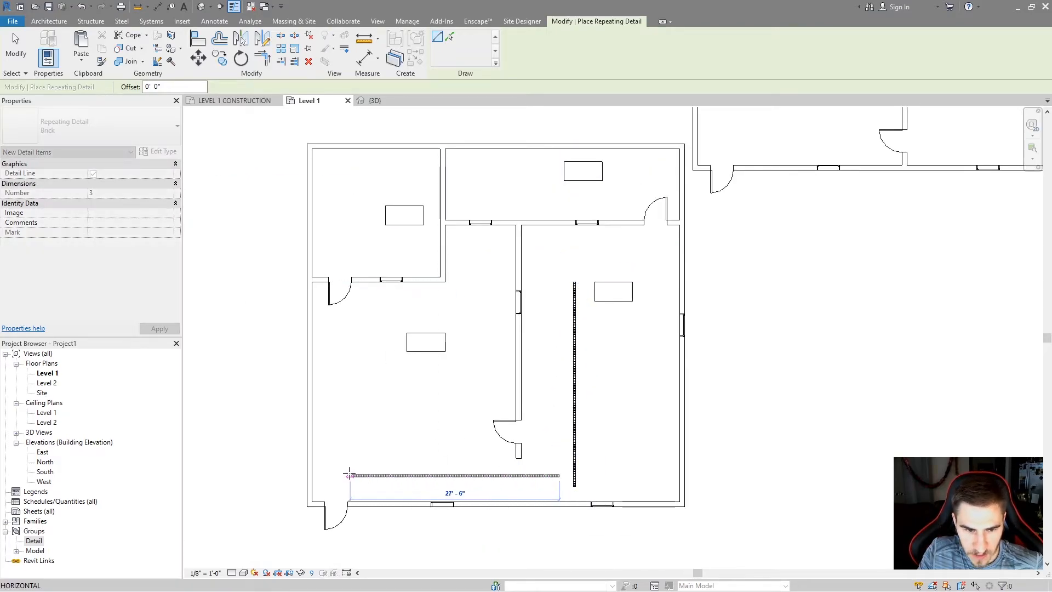
pyautogui.click(485, 447)
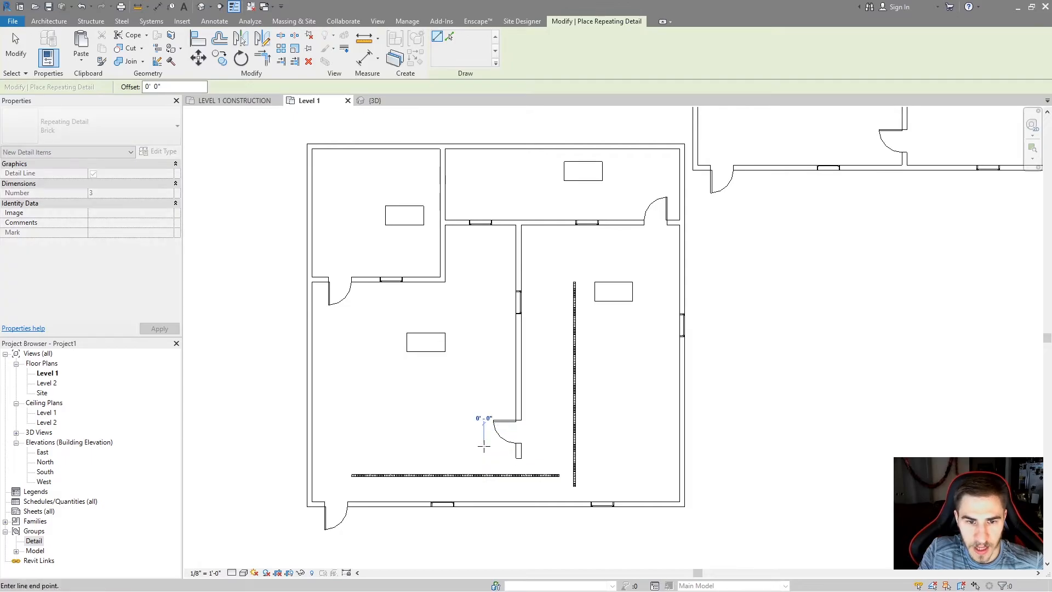
pyautogui.click(484, 260)
pyautogui.press('Escape')
pyautogui.moveTo(486, 362); pyautogui.dragTo(474, 351)
pyautogui.click(585, 368)
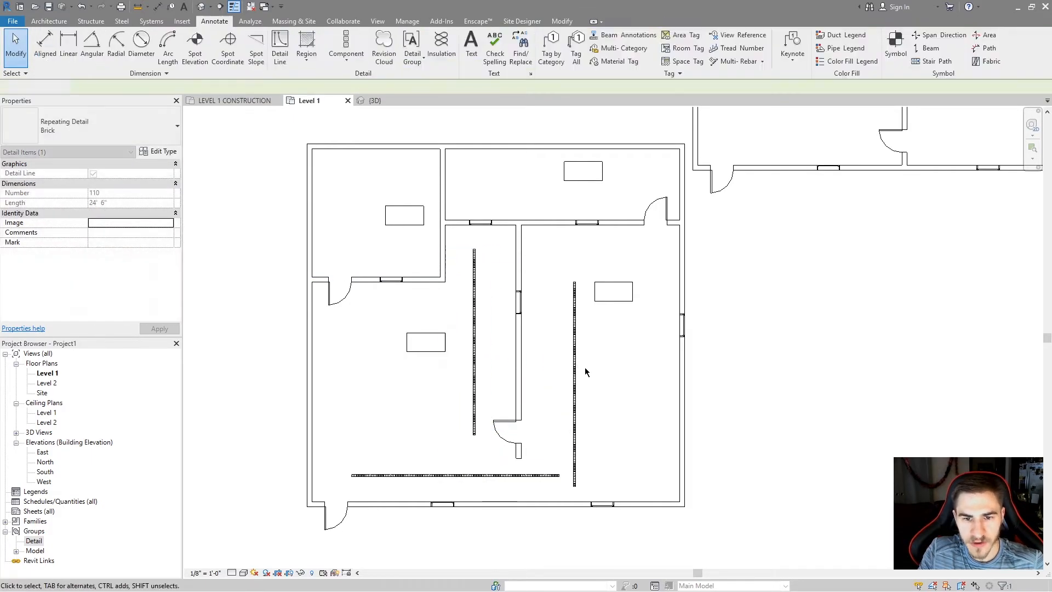
# Group the three brick repeating details into a detail group named Bricks
pyautogui.click(575, 384)
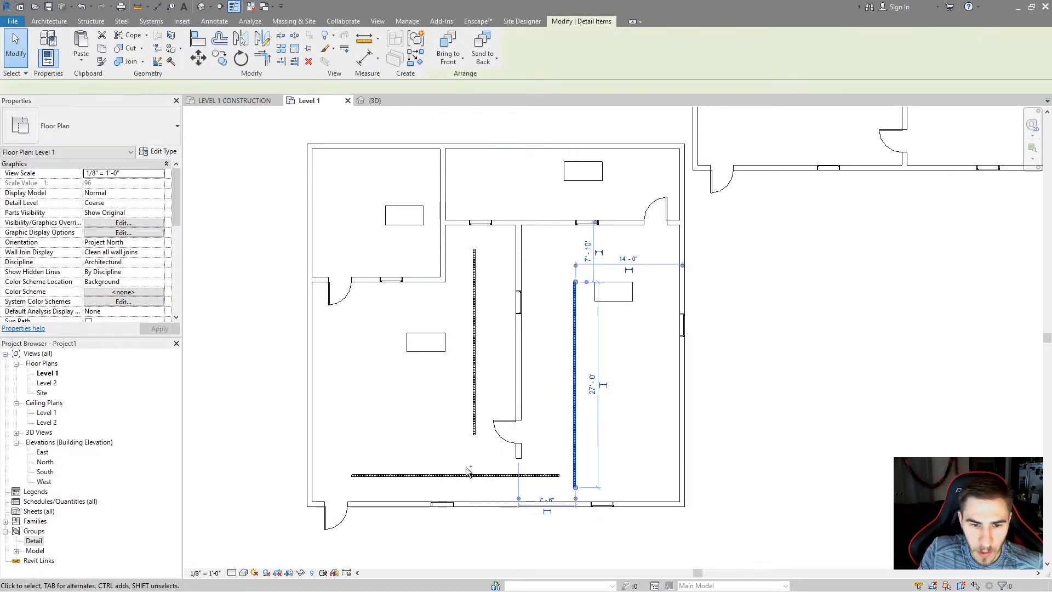
pyautogui.keyDown('ctrl'); pyautogui.click(470, 474); pyautogui.keyUp('ctrl')
pyautogui.keyDown('ctrl'); pyautogui.click(474, 401); pyautogui.keyUp('ctrl')
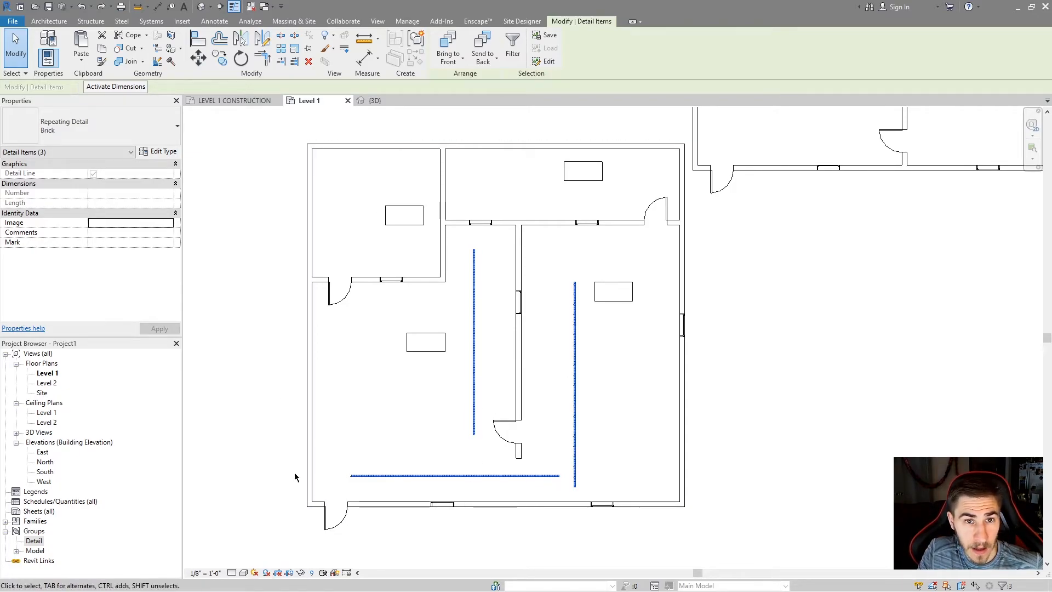
pyautogui.click(418, 40)
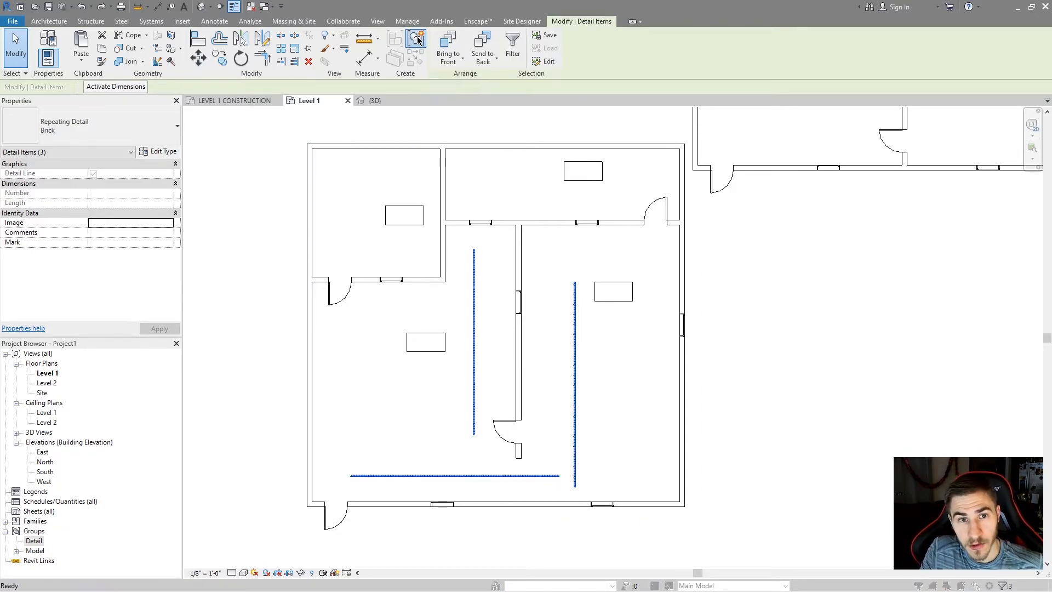
pyautogui.write('Bricks')
pyautogui.press('Return')
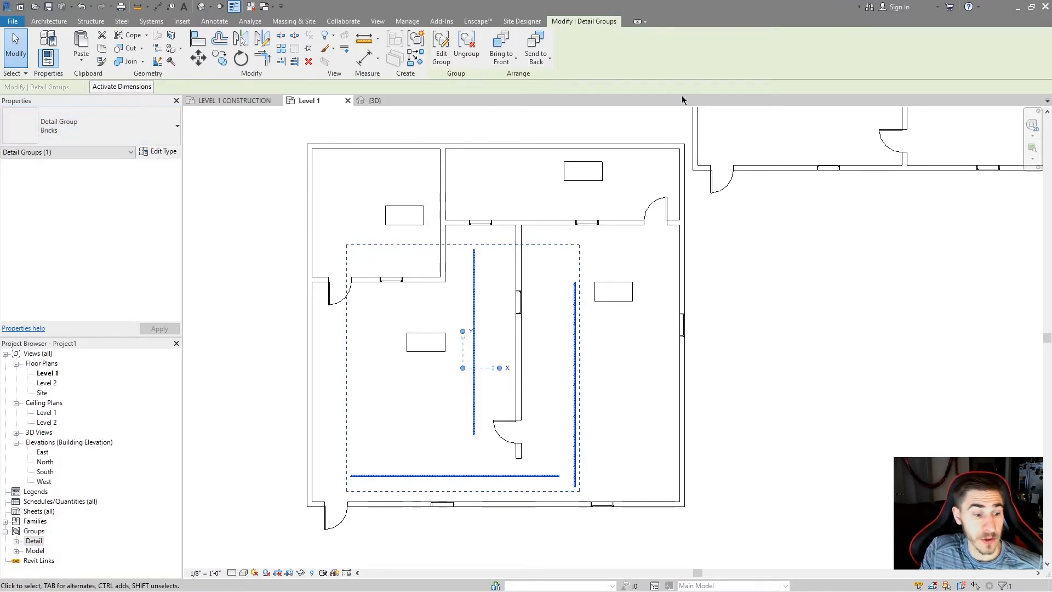
pyautogui.click(631, 370)
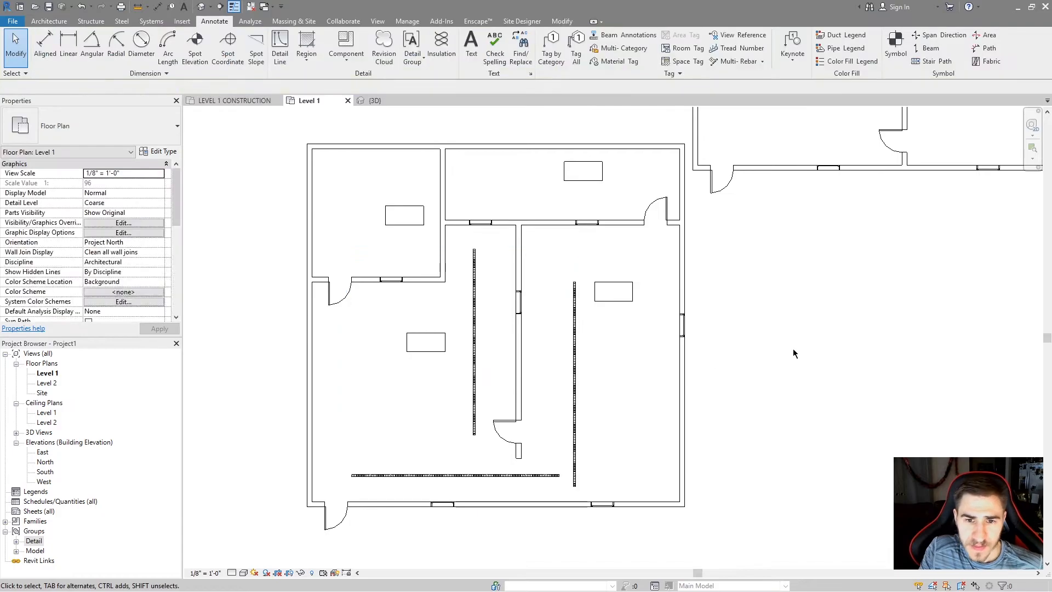
# Open the original building's Example group for editing and create an attached detail group named Brick 2D
pyautogui.click(614, 287)
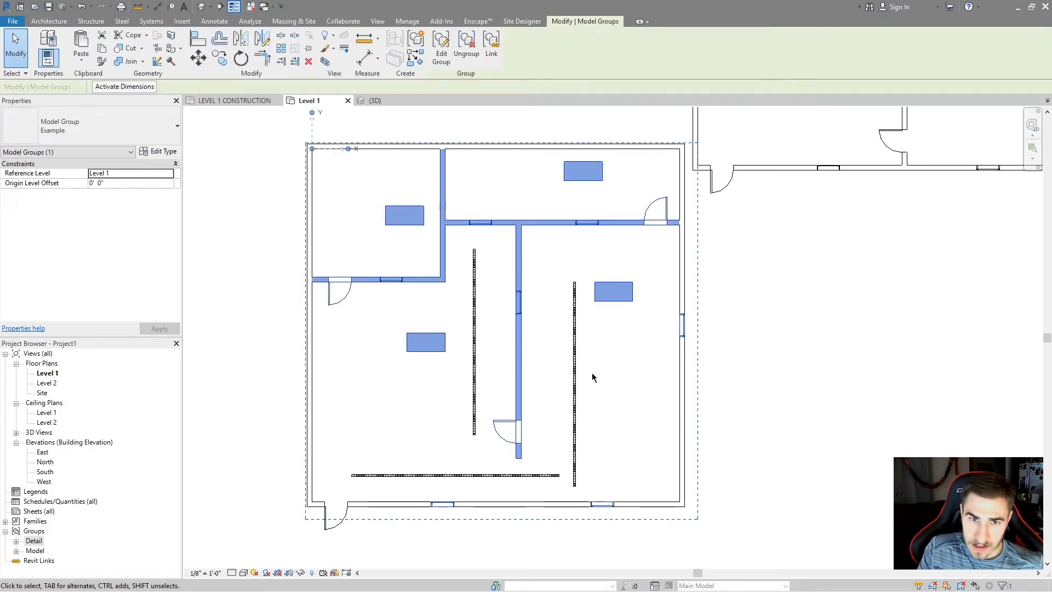
pyautogui.click(442, 50)
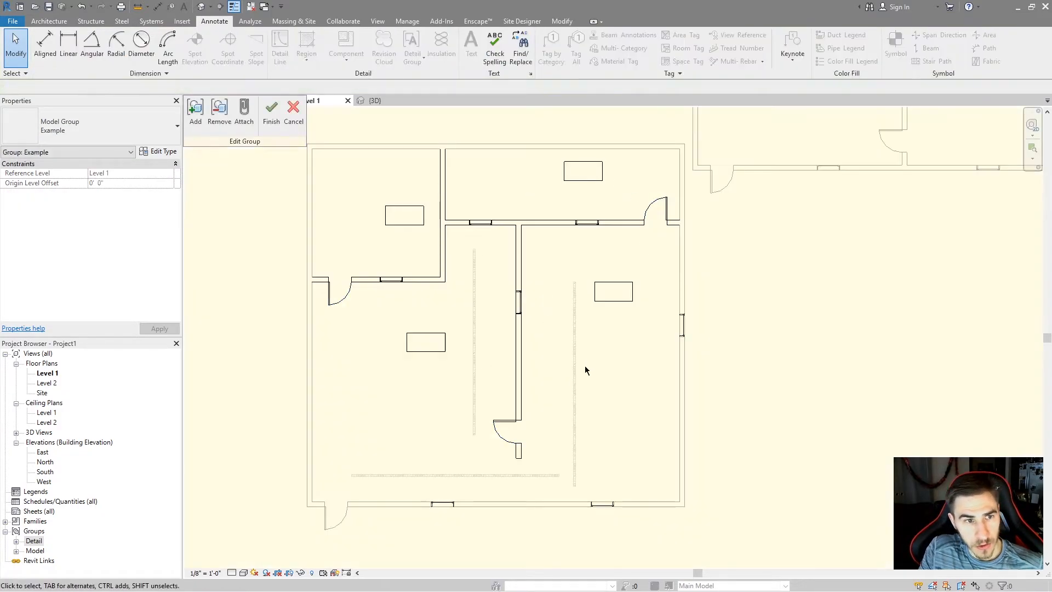
pyautogui.click(245, 115)
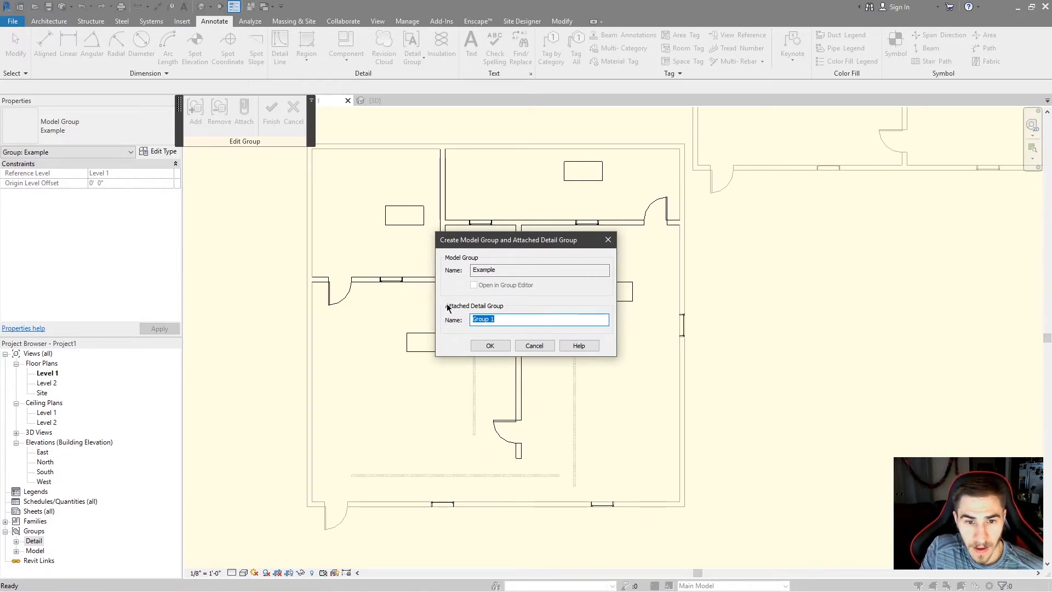
pyautogui.click(502, 320)
pyautogui.moveTo(501, 320); pyautogui.dragTo(466, 325)
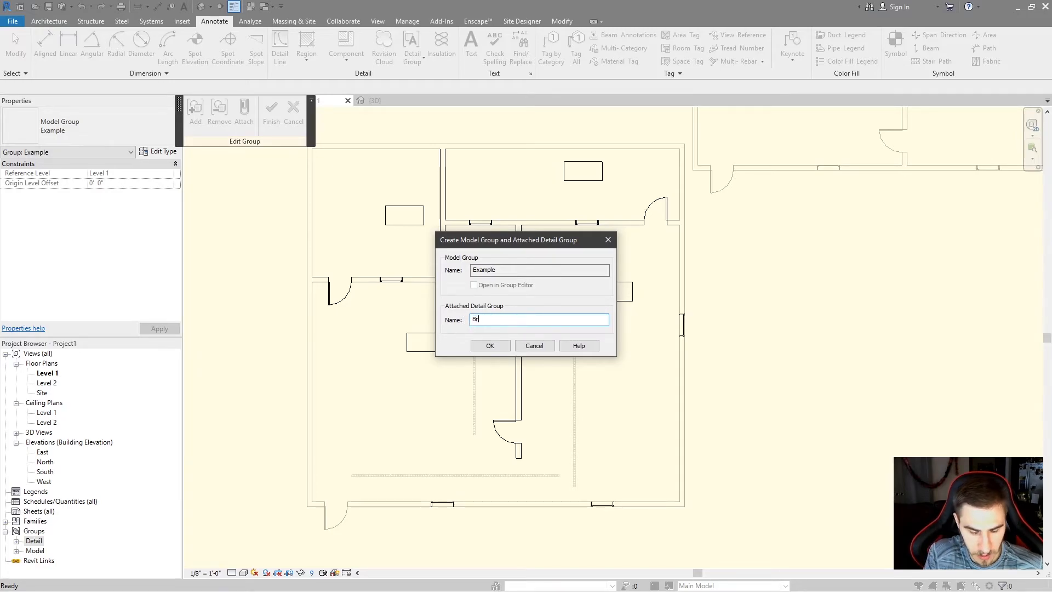
pyautogui.write('Brick 2D')
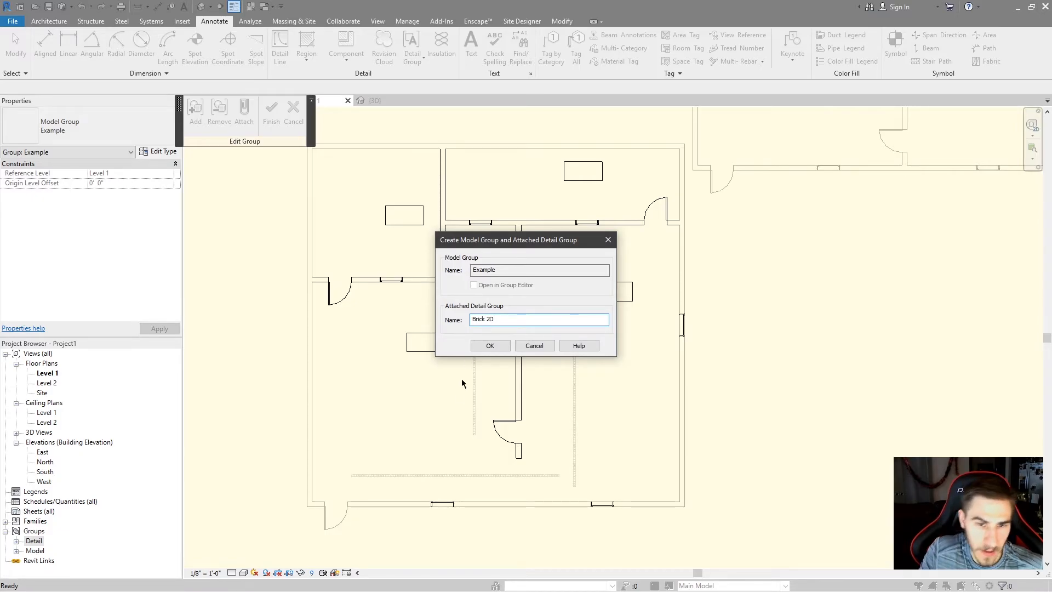
pyautogui.click(492, 346)
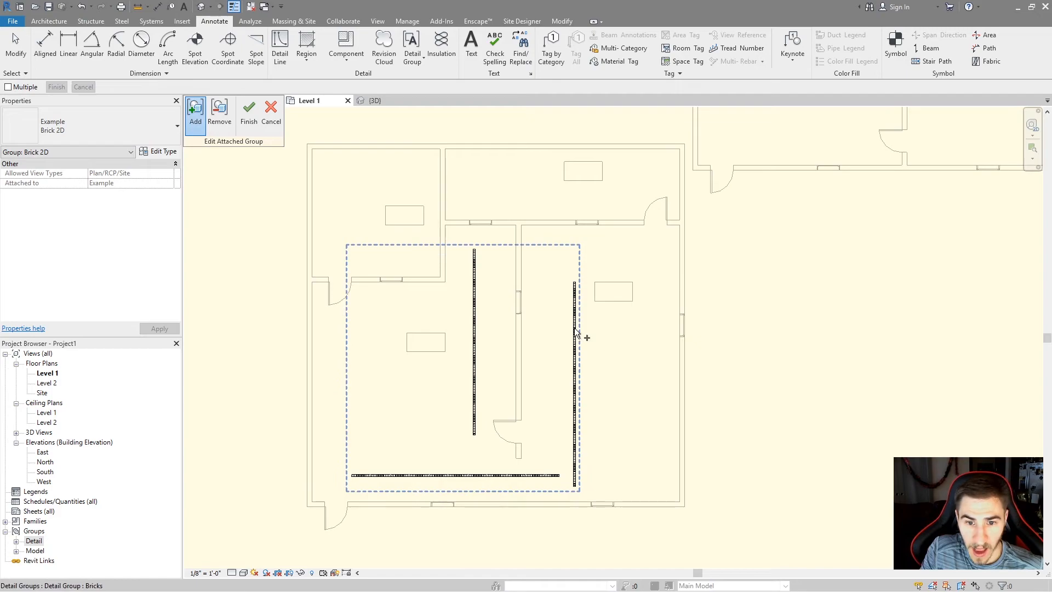
# Add the brick repeating details to the Brick 2D attached group and finish editing both groups
pyautogui.click(196, 122)
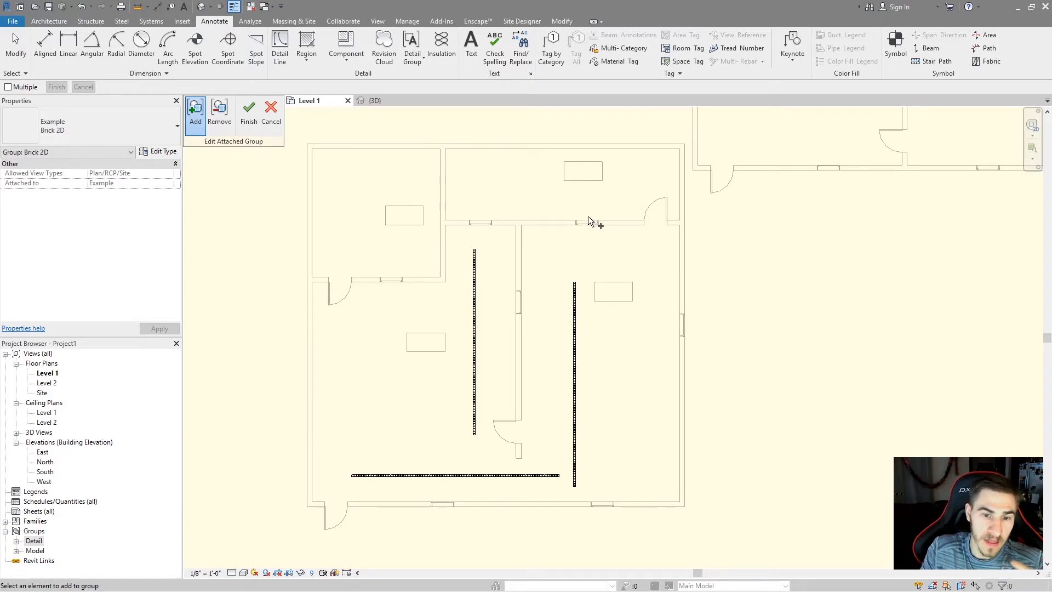
pyautogui.click(477, 305)
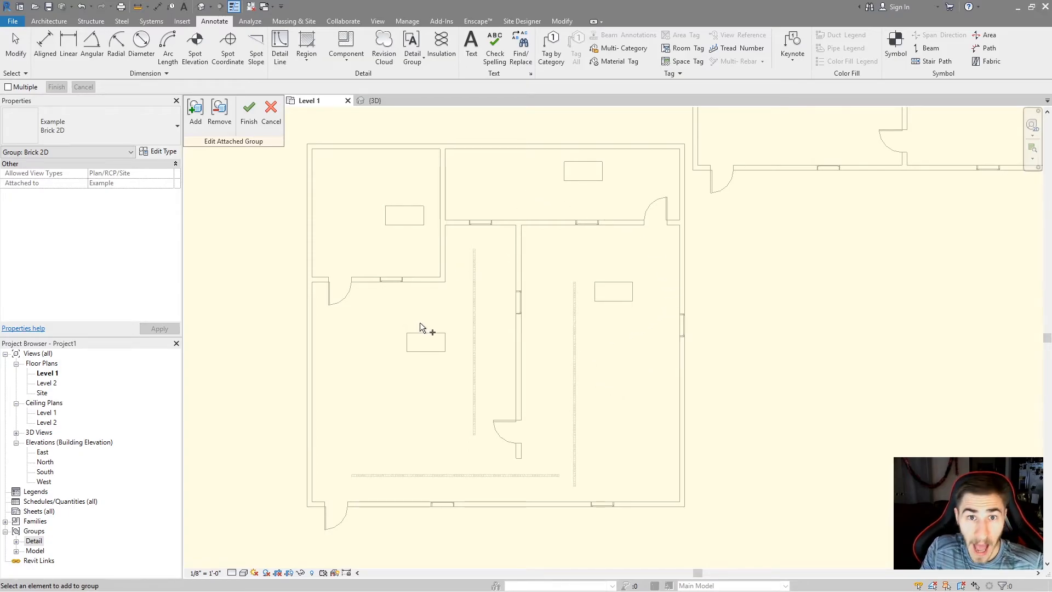
pyautogui.click(249, 109)
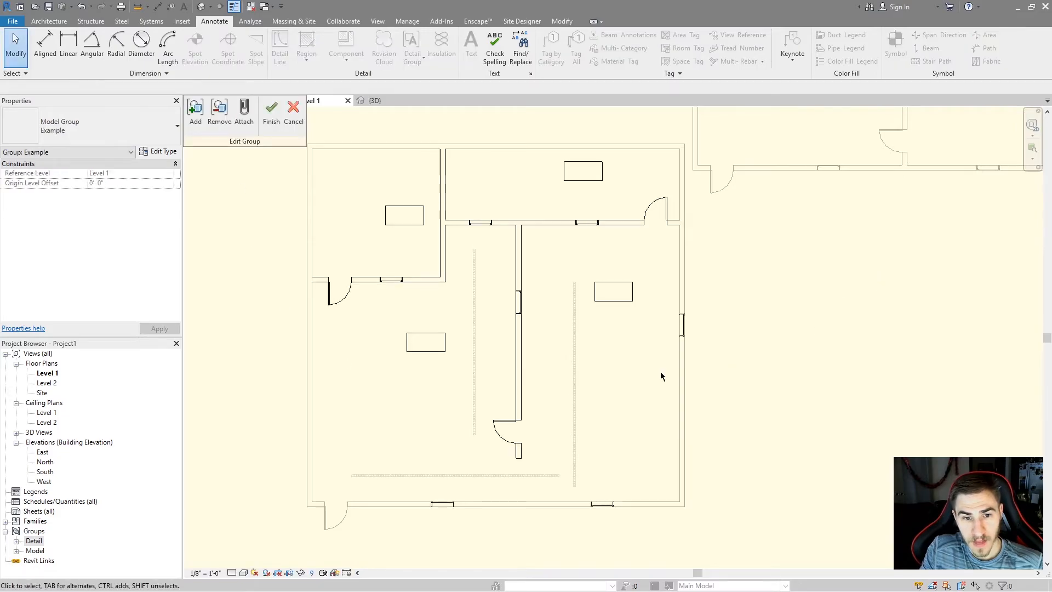
pyautogui.click(272, 132)
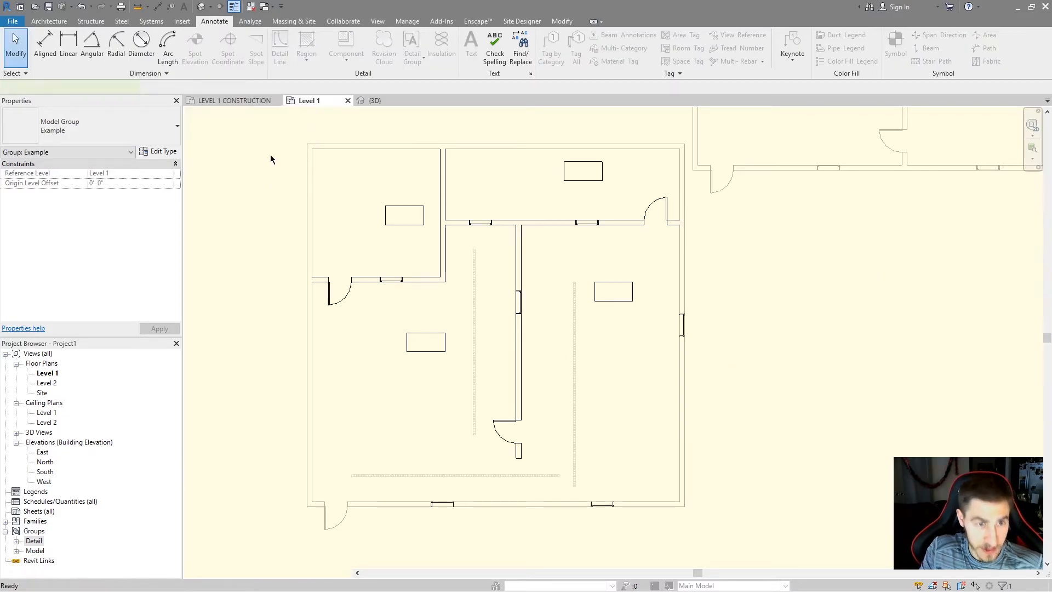
pyautogui.click(622, 365)
# Select the attached Brick 2D detail group and the Example model group to examine the attachment marker, properties and available group commands
pyautogui.scroll(-2, 609, 378)
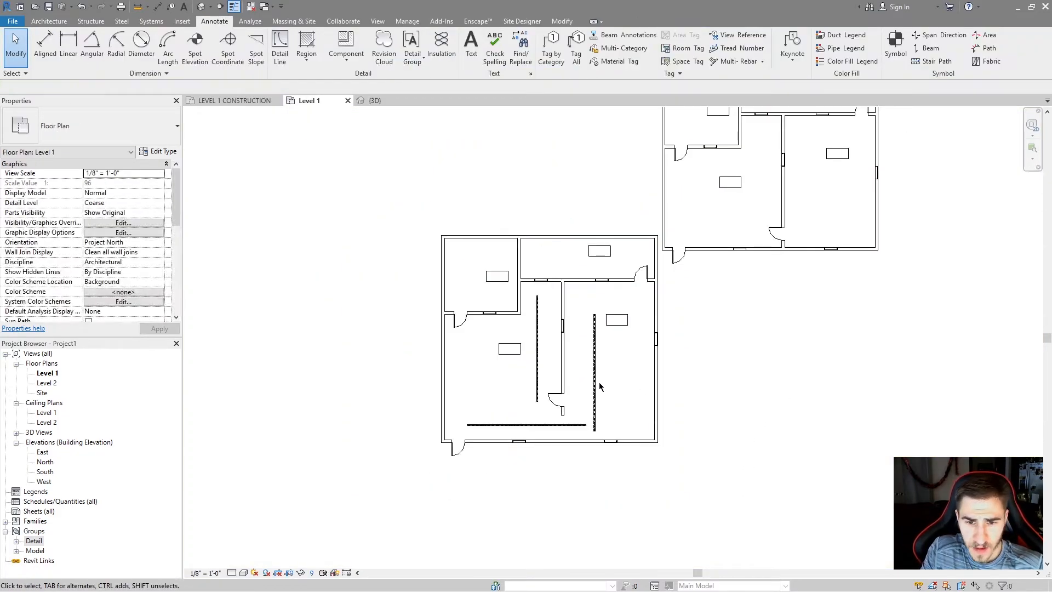
pyautogui.click(600, 384)
pyautogui.scroll(2, 602, 400)
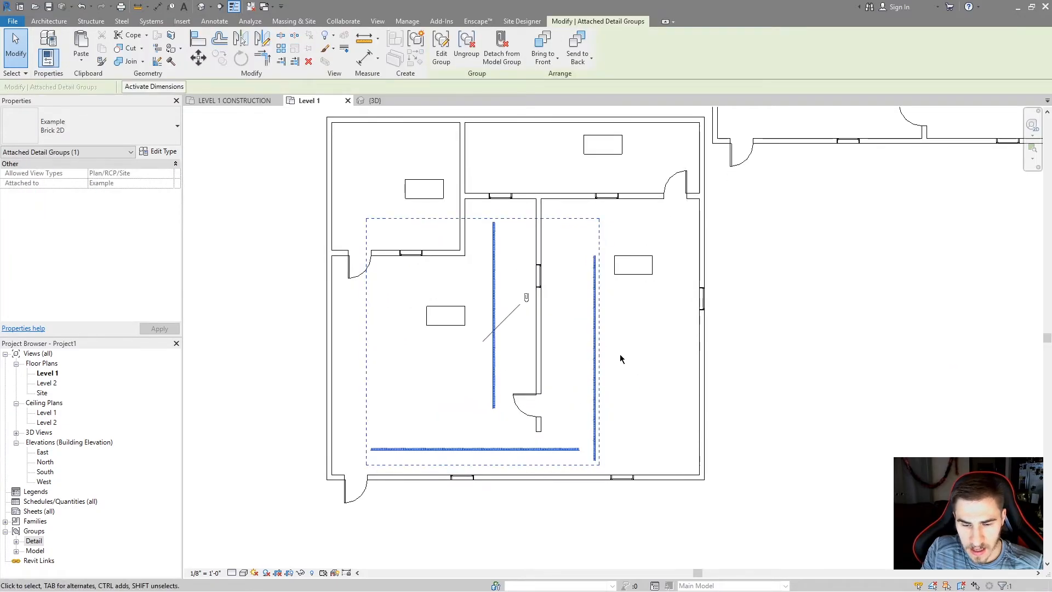
pyautogui.scroll(2, 620, 357)
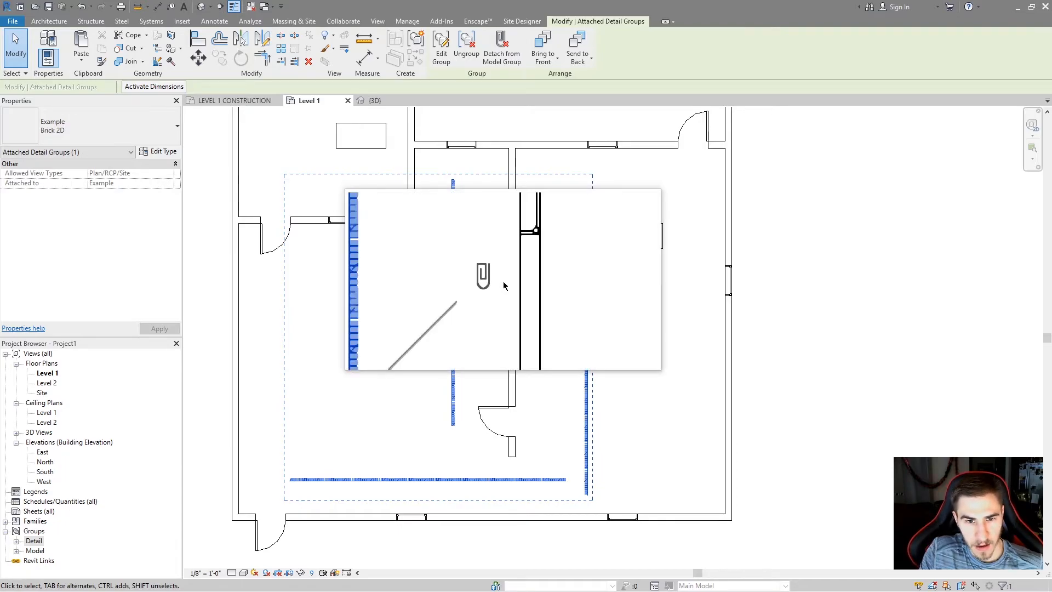
pyautogui.scroll(-2, 503, 281)
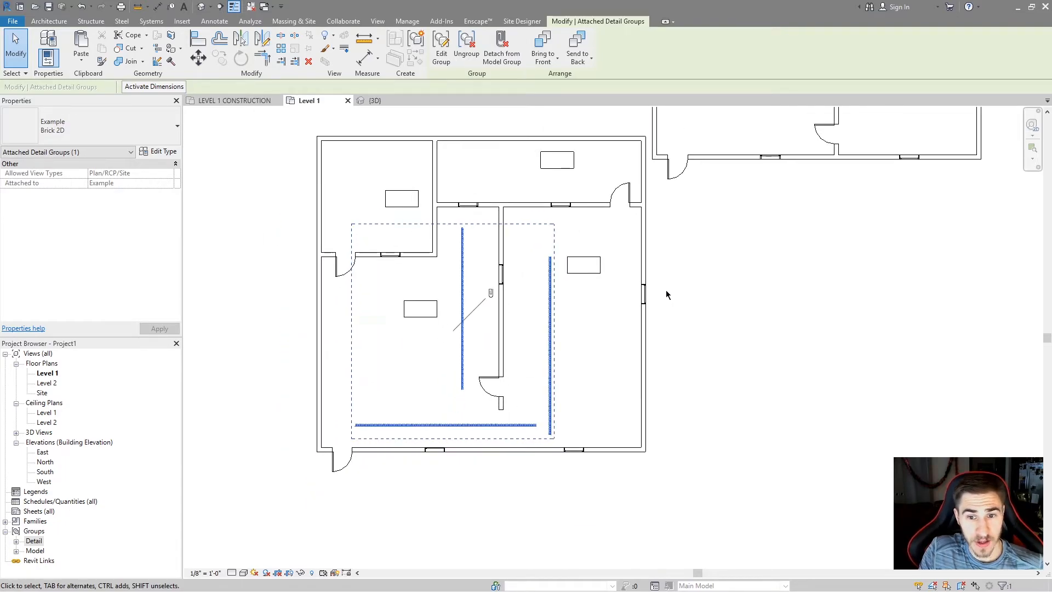
pyautogui.press('Escape')
pyautogui.scroll(1, 576, 258)
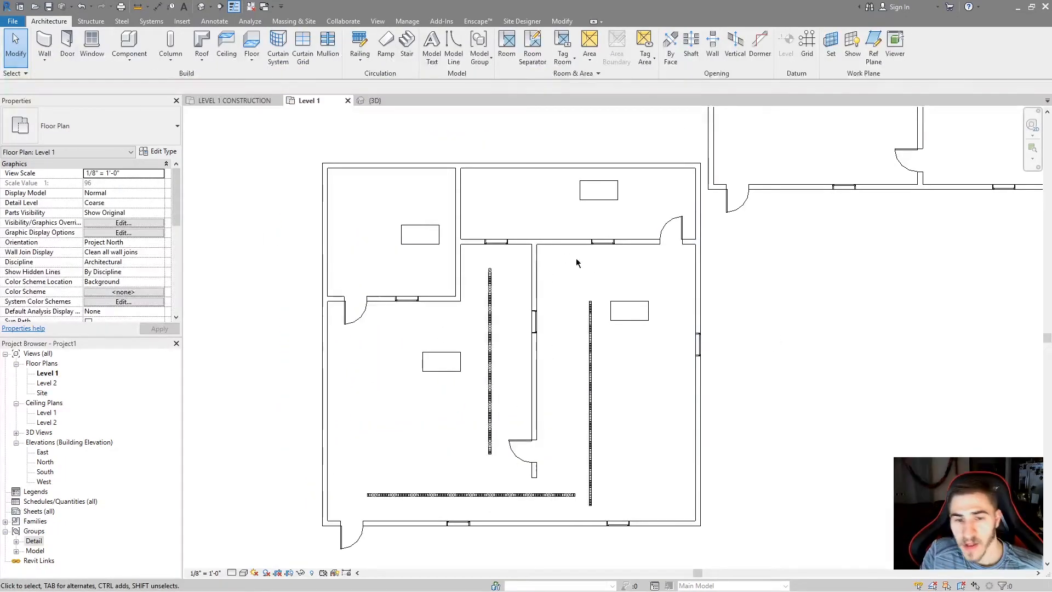
pyautogui.click(595, 369)
pyautogui.click(633, 245)
pyautogui.scroll(-2, 643, 279)
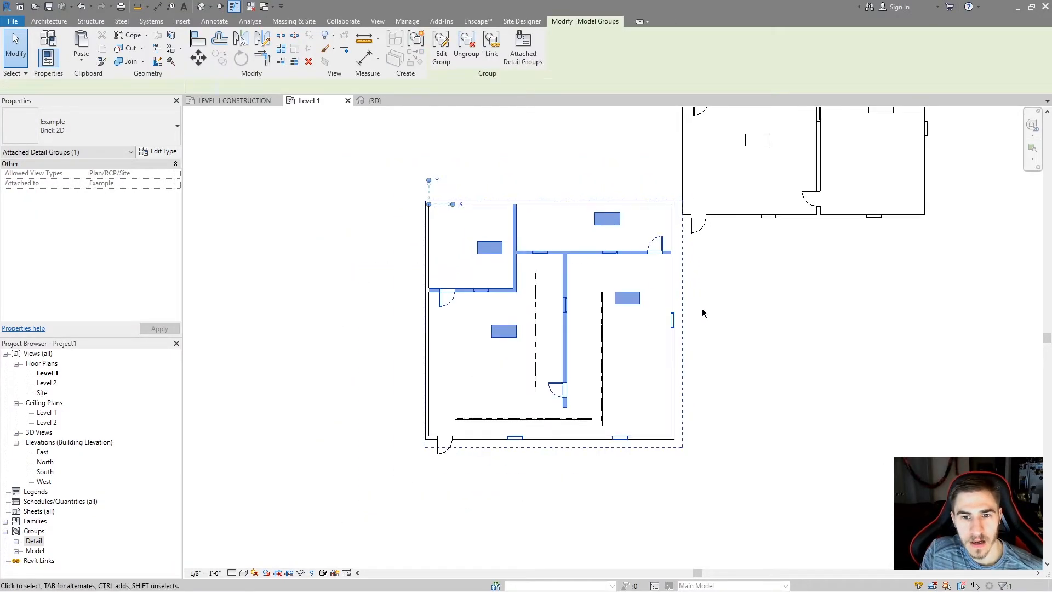
pyautogui.press('Escape')
pyautogui.scroll(-1, 806, 378)
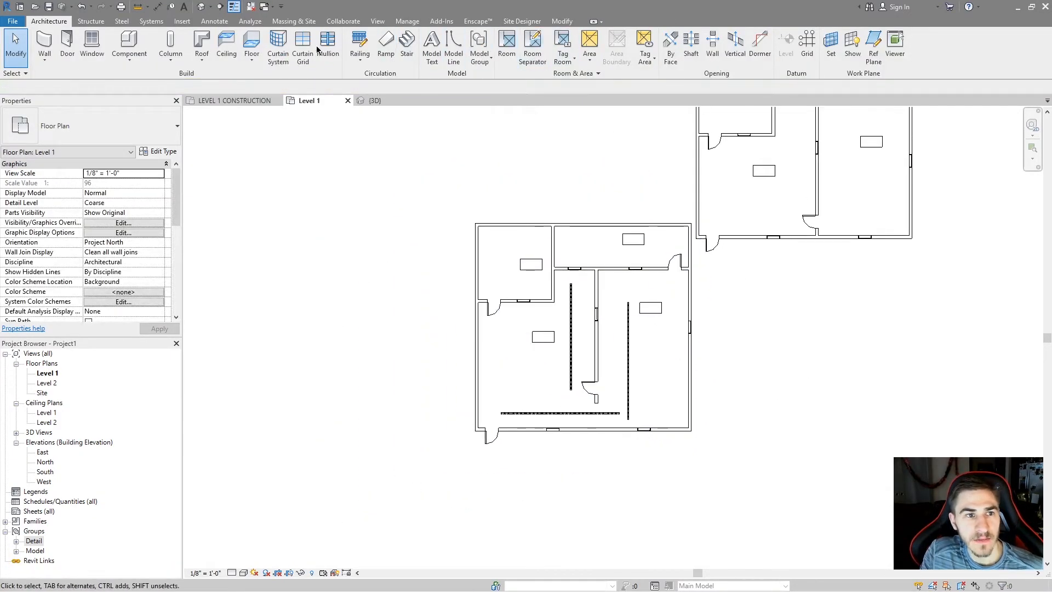
# Place an instance of the Example model group to the west of the original building
pyautogui.click(480, 49)
pyautogui.click(515, 80)
pyautogui.click(90, 126)
pyautogui.click(39, 176)
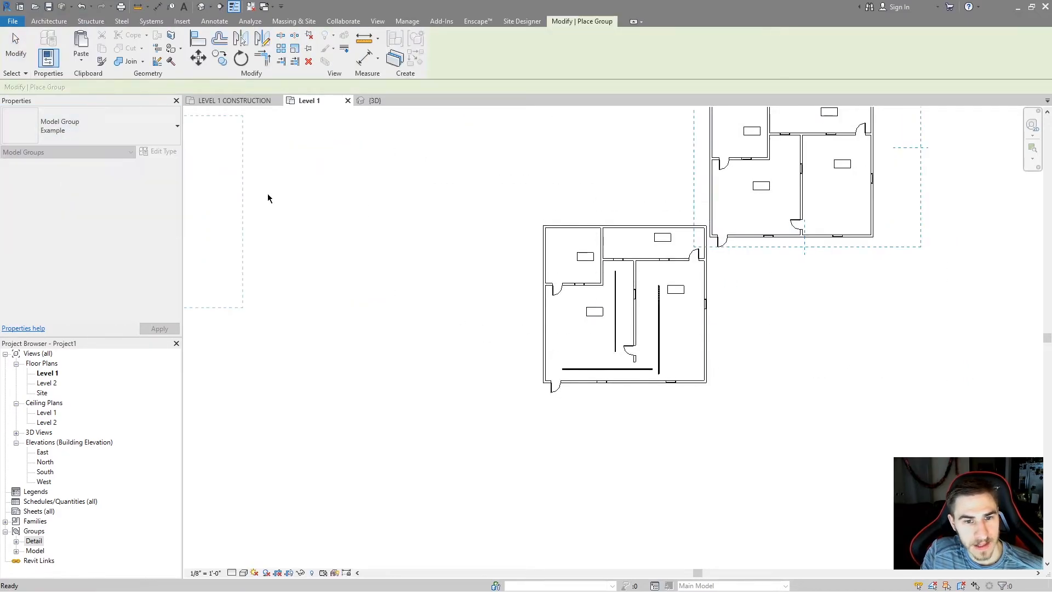
pyautogui.scroll(-3, 540, 267)
pyautogui.click(287, 251)
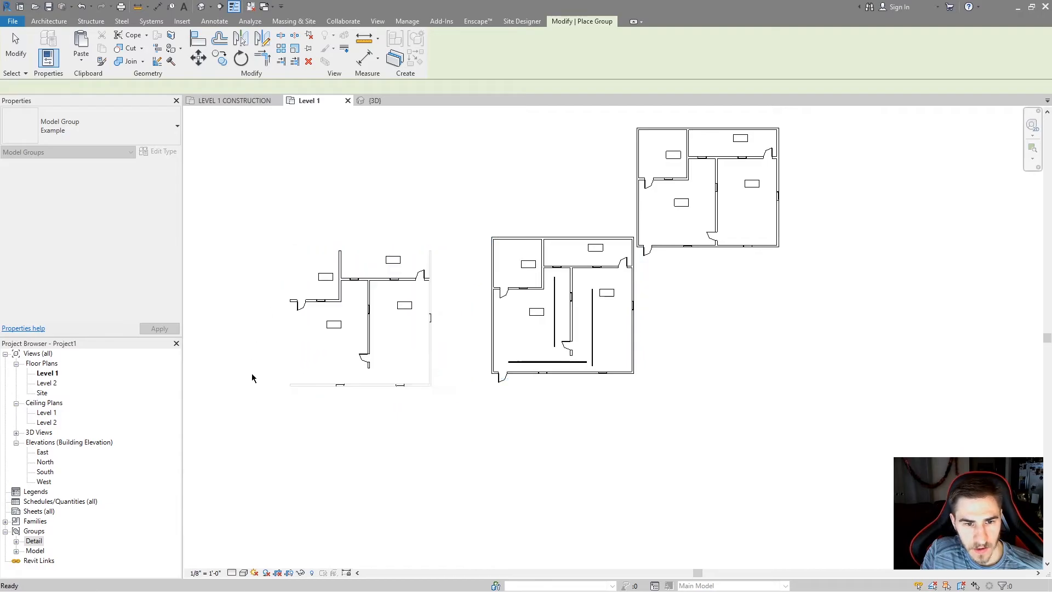
# Finish placing the western Example group instance, accept the pasted-elements warning, and select the group to examine its extents
pyautogui.click(251, 372)
pyautogui.scroll(2, 301, 380)
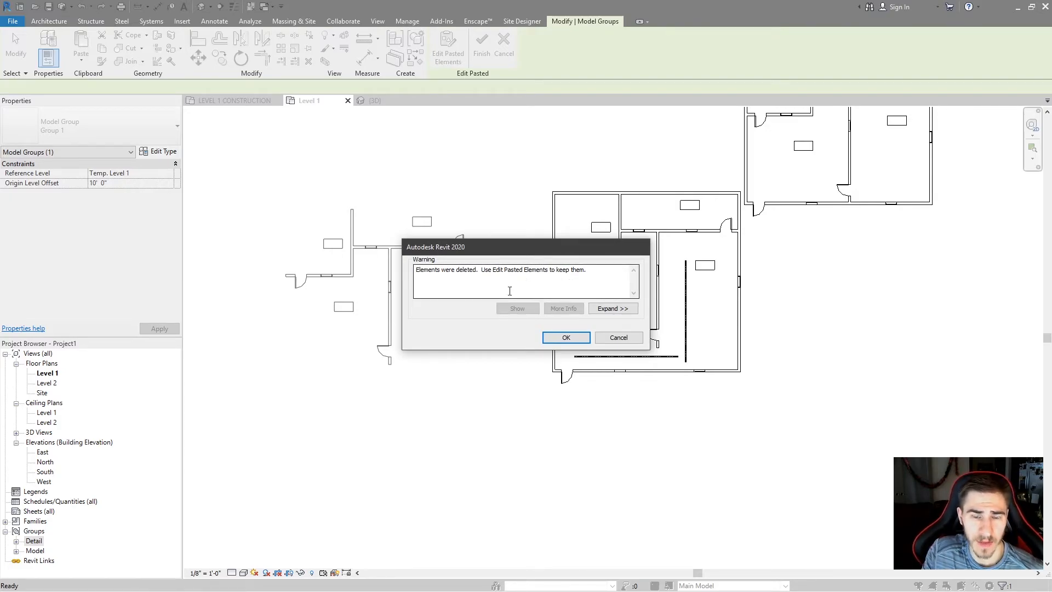
pyautogui.click(554, 339)
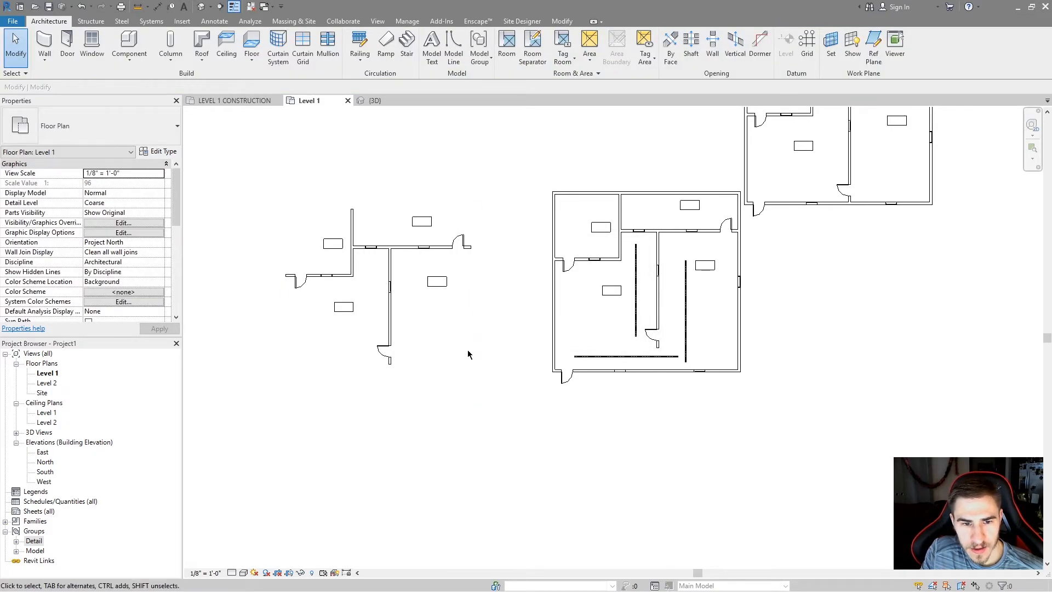
pyautogui.click(475, 325)
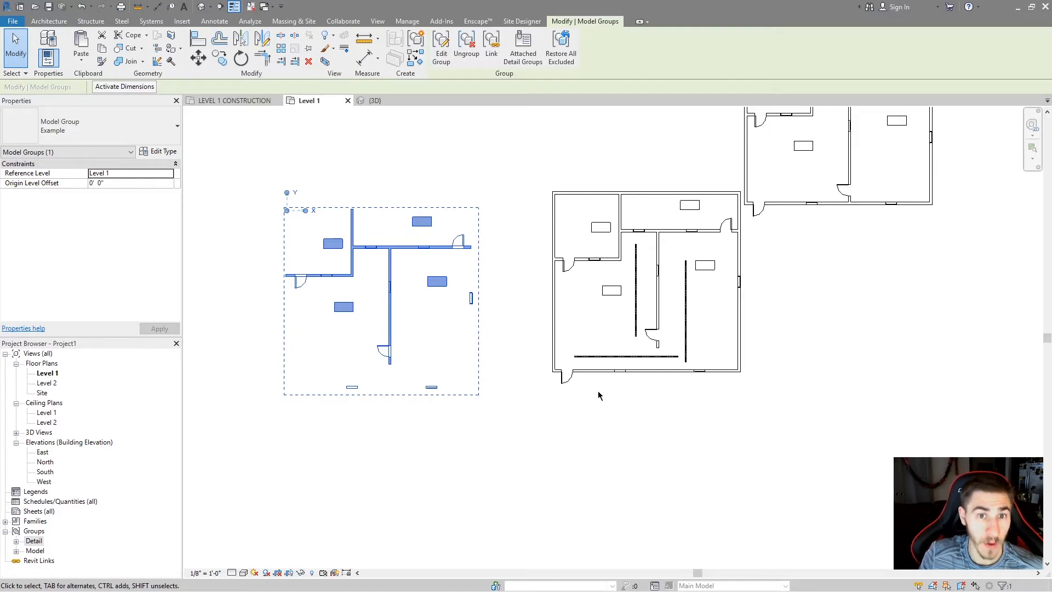
pyautogui.click(594, 449)
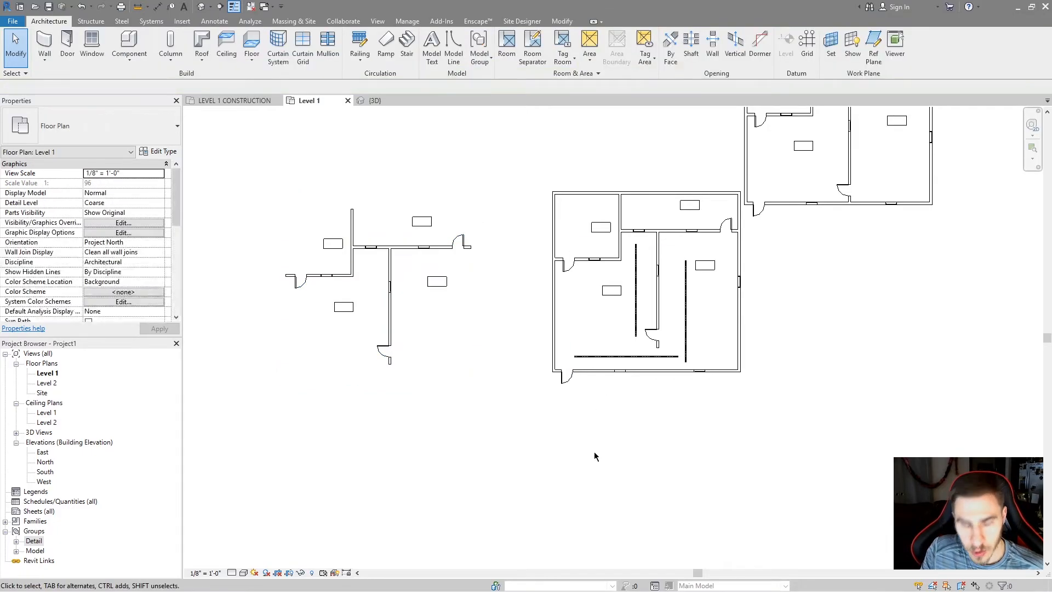
# Try to restore all excluded elements of the western Example group, deleting the elements that cannot be placed
pyautogui.click(404, 275)
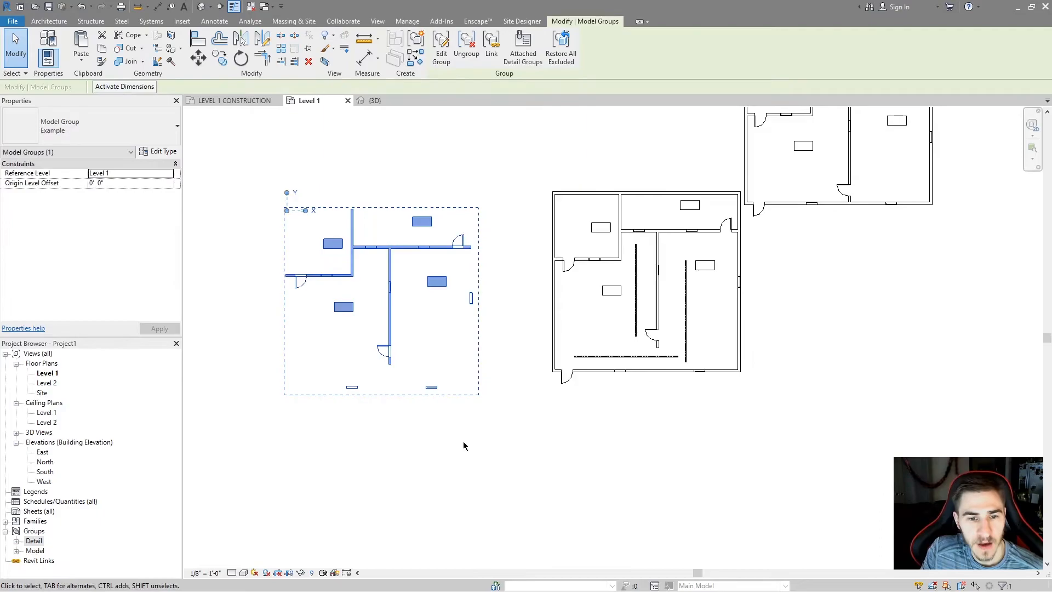
pyautogui.moveTo(420, 302); pyautogui.dragTo(445, 307, button='middle')
pyautogui.click(561, 48)
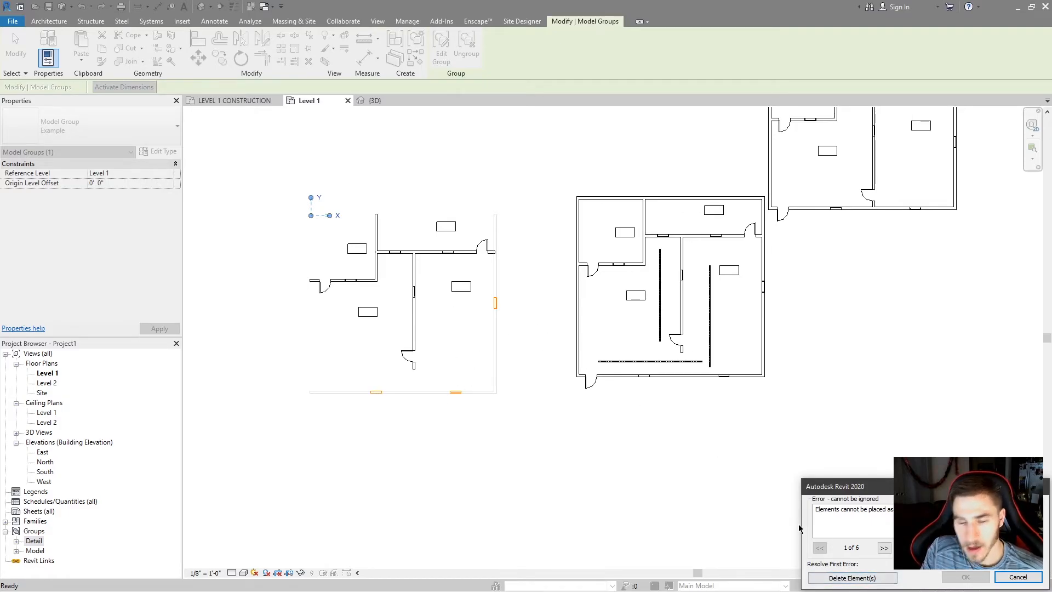
pyautogui.click(844, 578)
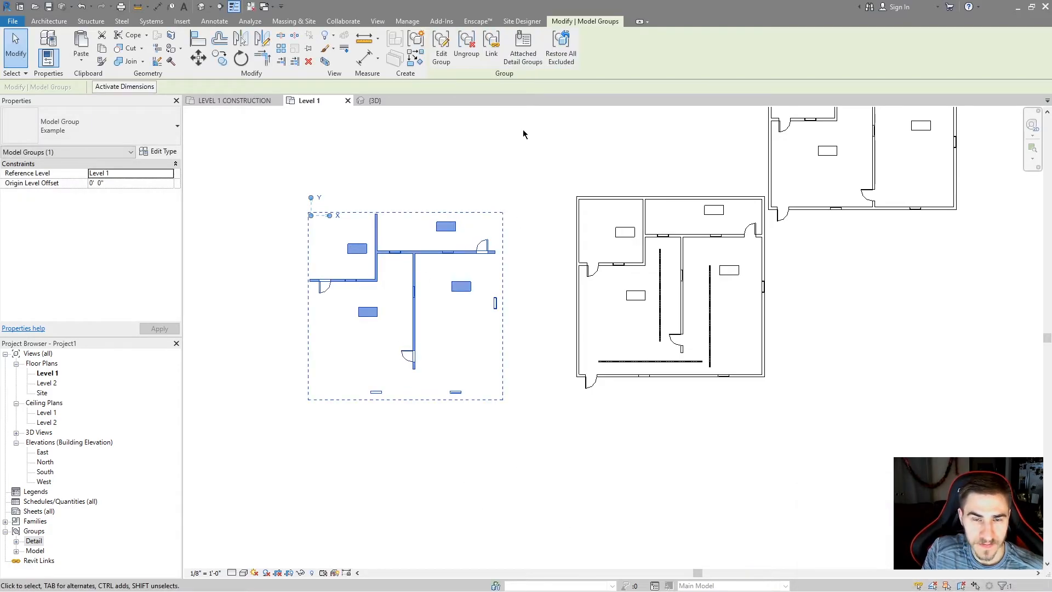
pyautogui.click(565, 155)
# Review the attached detail group placement of the original building's Example group and compare it with the western instance
pyautogui.click(419, 254)
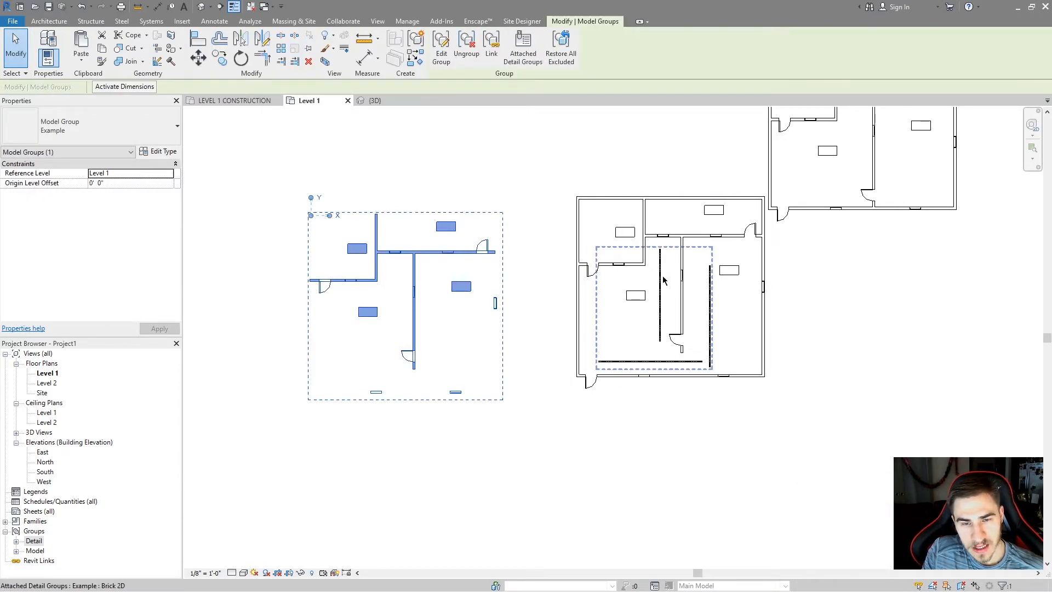
pyautogui.click(710, 214)
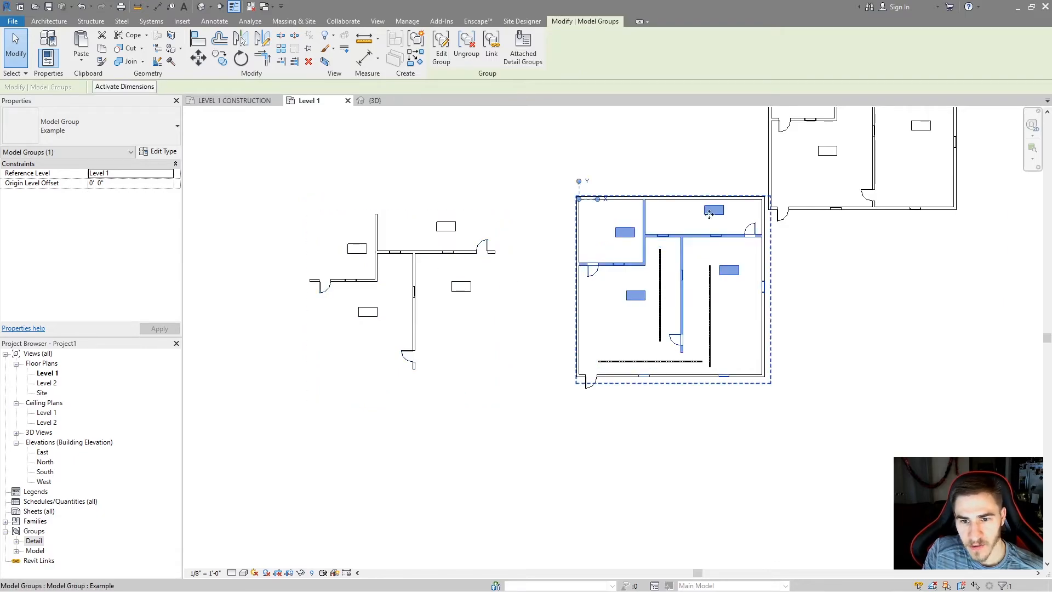
pyautogui.click(515, 43)
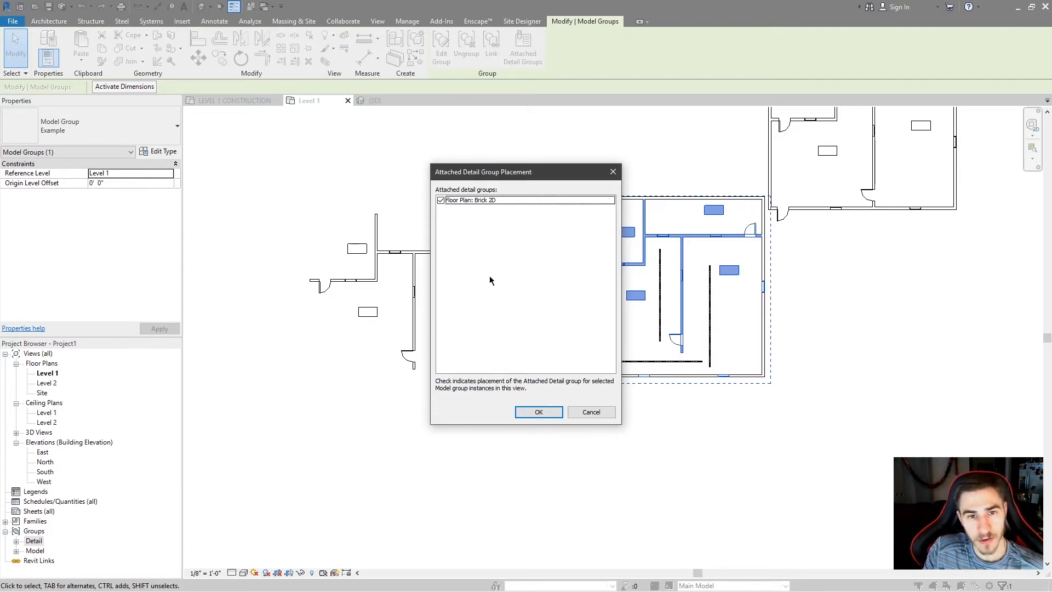
pyautogui.click(441, 201)
pyautogui.click(538, 412)
pyautogui.click(430, 275)
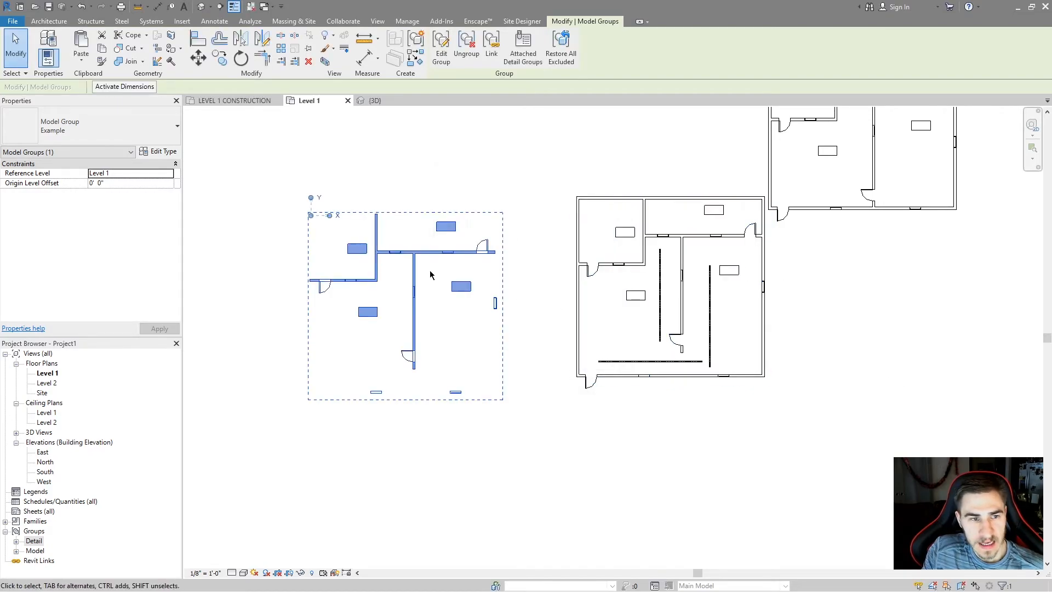
pyautogui.press('Escape')
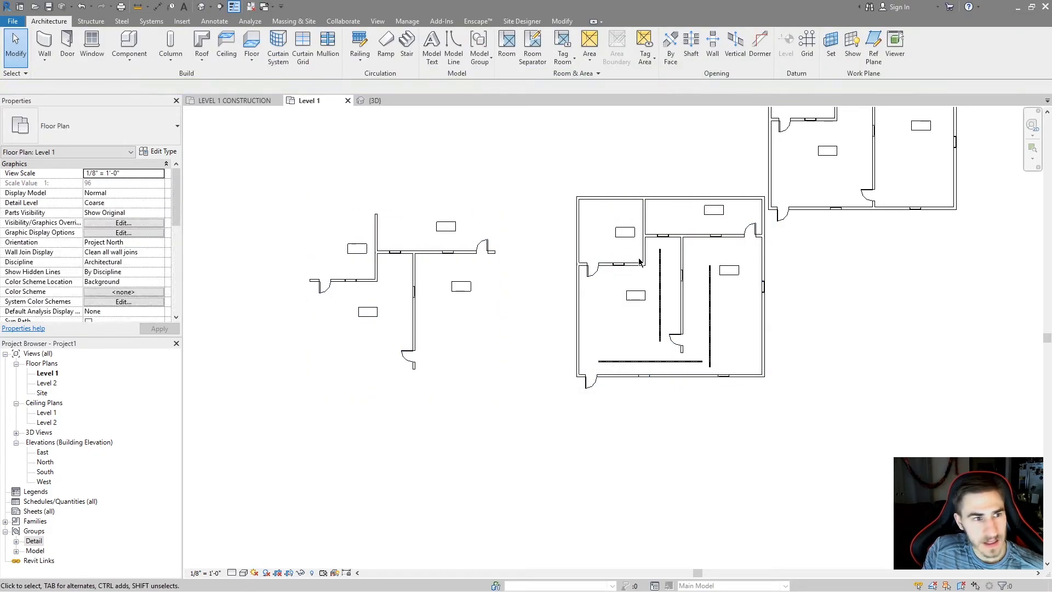
# Place the attached detail group Floor Plan: Brick 2D on the western Example group and select it for a check
pyautogui.click(412, 265)
pyautogui.click(524, 48)
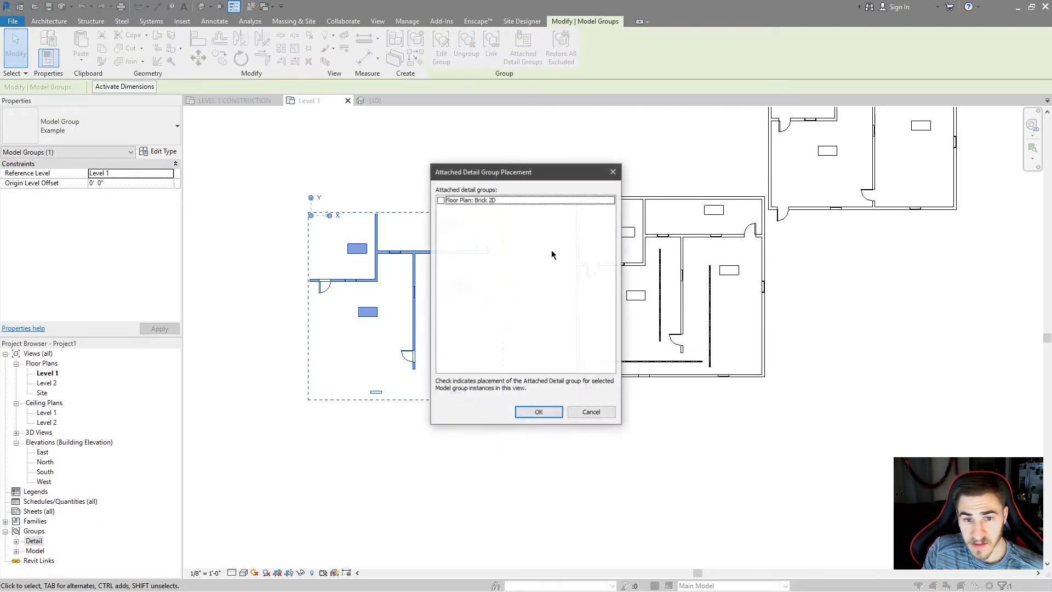
pyautogui.click(539, 411)
pyautogui.press('Escape')
pyautogui.click(441, 333)
pyautogui.click(404, 445)
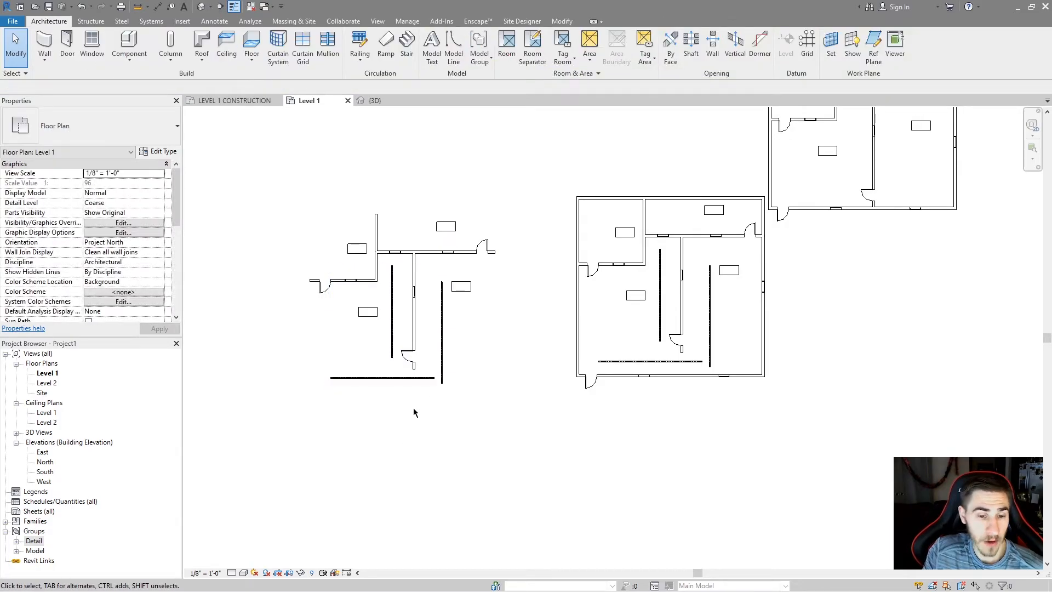
pyautogui.click(443, 329)
pyautogui.click(465, 477)
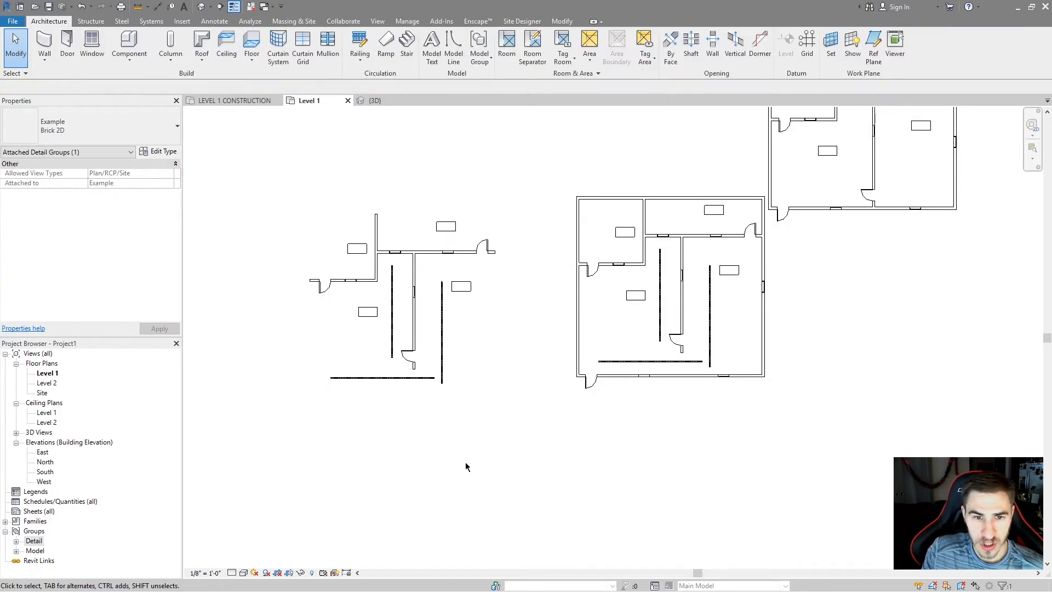
# Copy the original building's exterior walls, with their door and windows, to the empty area south of it
pyautogui.moveTo(734, 343); pyautogui.dragTo(660, 342, button='middle')
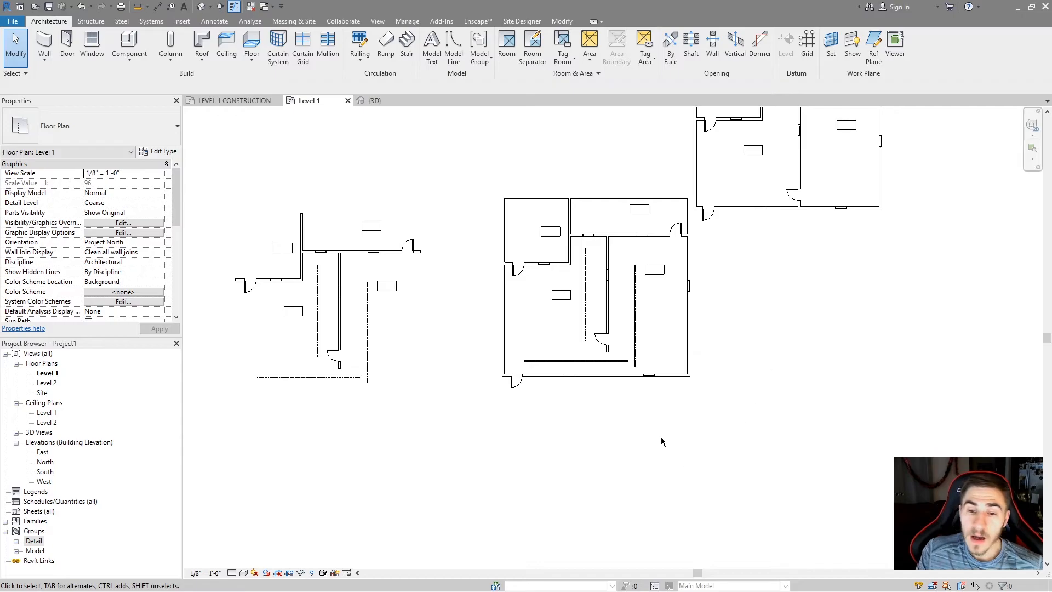
pyautogui.moveTo(647, 447); pyautogui.dragTo(646, 403, button='middle')
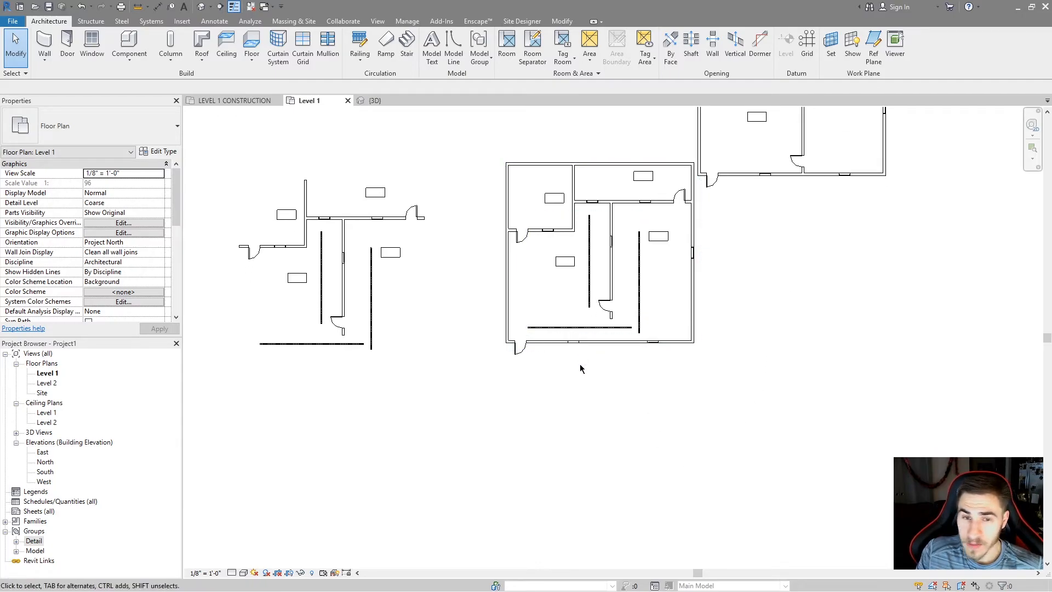
pyautogui.moveTo(572, 429); pyautogui.dragTo(581, 375, button='middle')
pyautogui.moveTo(565, 308); pyautogui.dragTo(570, 336, button='middle')
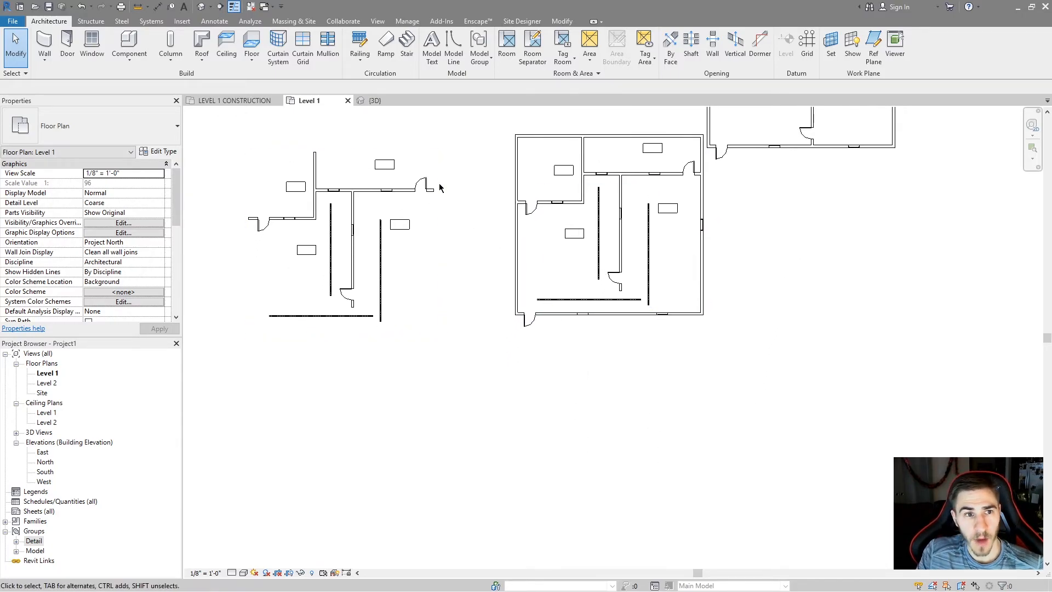
pyautogui.press('Tab')
pyautogui.click(518, 258)
pyautogui.press('c')
pyautogui.press('o')
pyautogui.click(537, 225)
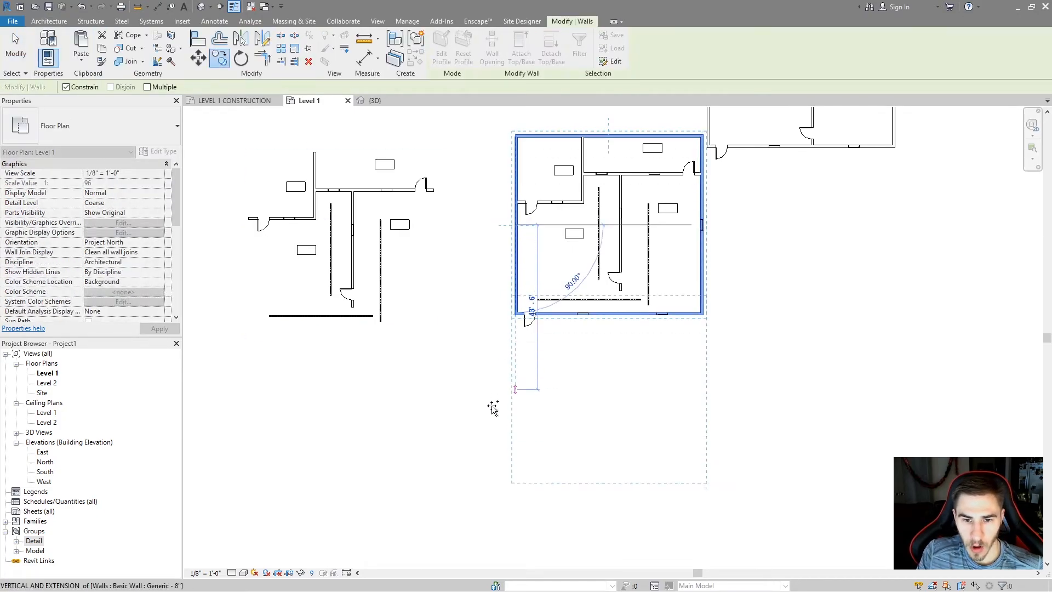
pyautogui.click(434, 452)
pyautogui.press('Escape')
# Delete the two south windows and the east window from the copied exterior walls
pyautogui.scroll(2, 562, 387)
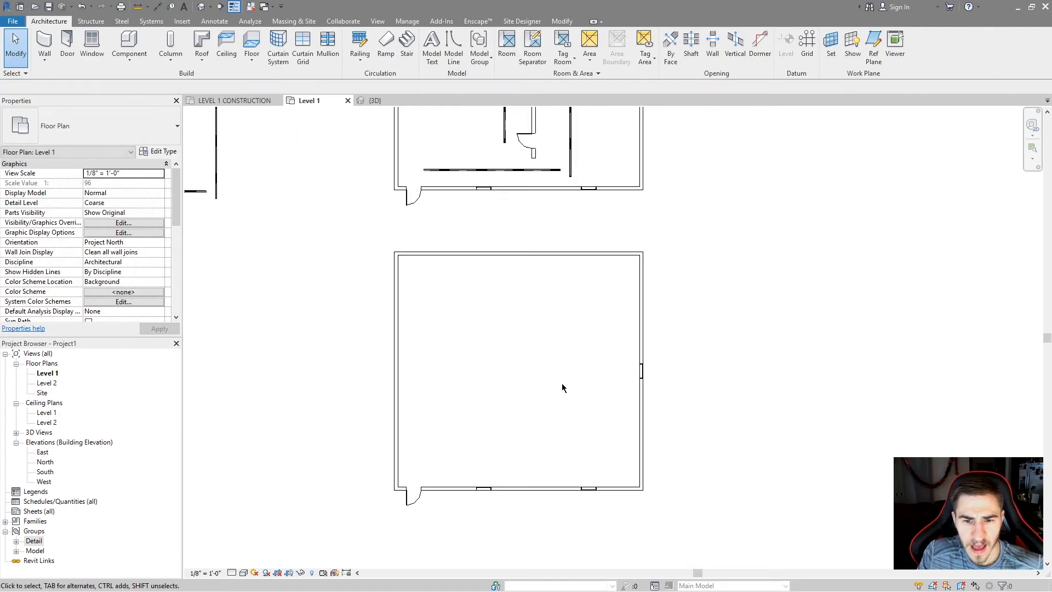
pyautogui.moveTo(469, 453); pyautogui.dragTo(525, 502)
pyautogui.keyDown('ctrl'); pyautogui.moveTo(530, 449); pyautogui.dragTo(625, 514); pyautogui.keyUp('ctrl')
pyautogui.keyDown('ctrl'); pyautogui.moveTo(595, 316); pyautogui.dragTo(685, 393); pyautogui.keyUp('ctrl')
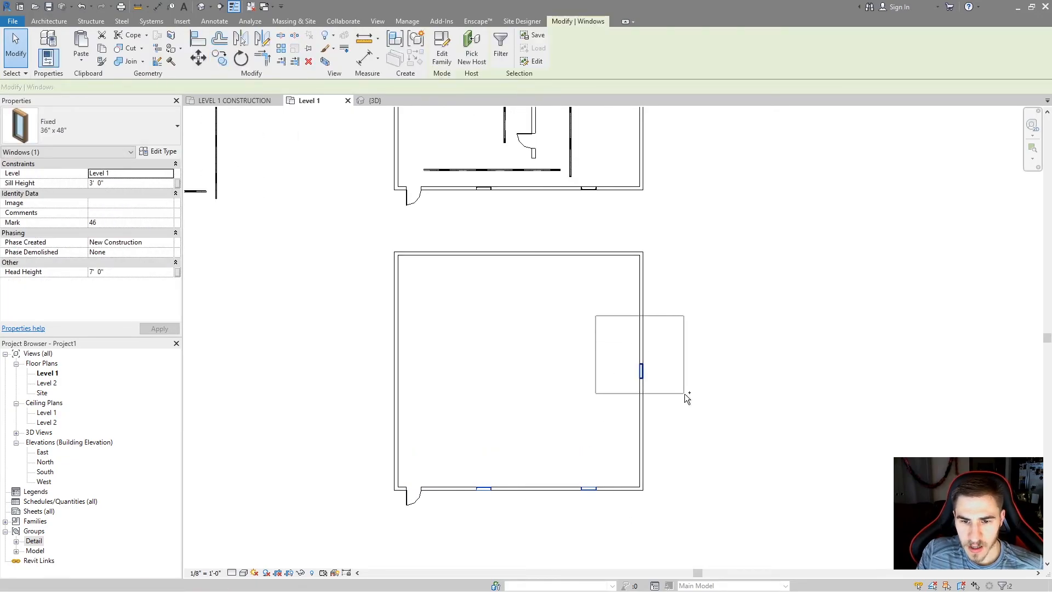
pyautogui.press('Delete')
# Draw an L-shaped run of Generic - 8" walls inside the copied shell: about 33' eastward, with a leg going south
pyautogui.scroll(2, 653, 391)
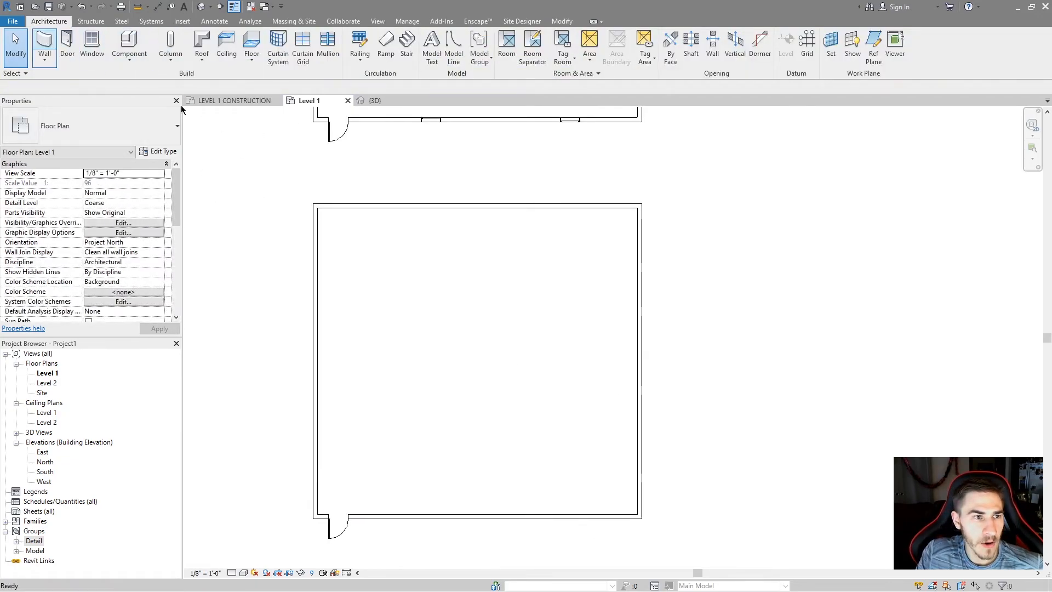
pyautogui.click(45, 44)
pyautogui.click(359, 374)
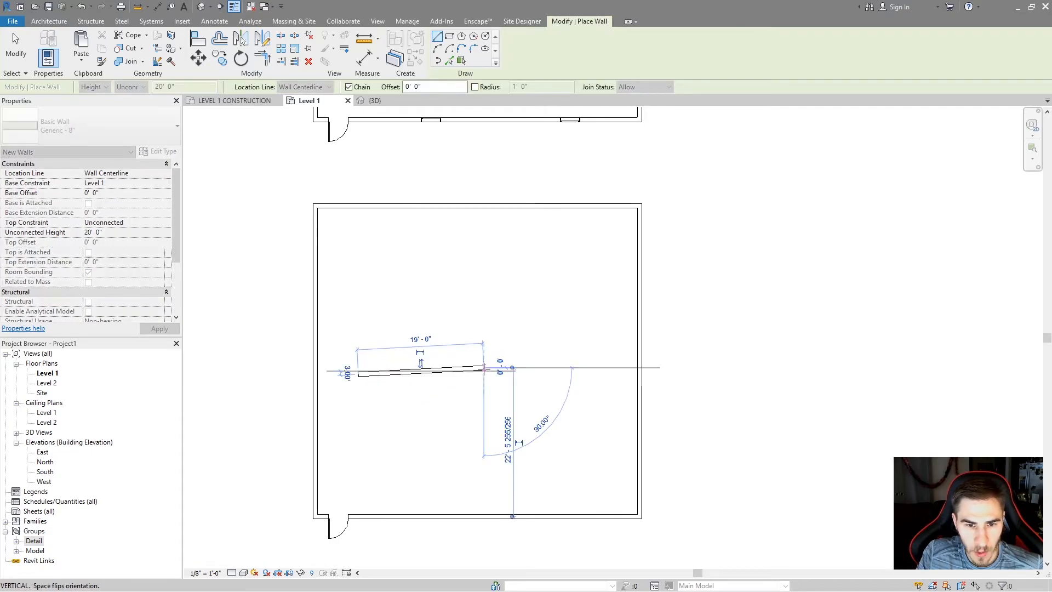
pyautogui.press('Escape')
pyautogui.hotkey('ctrl', 'z')
pyautogui.click(353, 359)
pyautogui.click(570, 358)
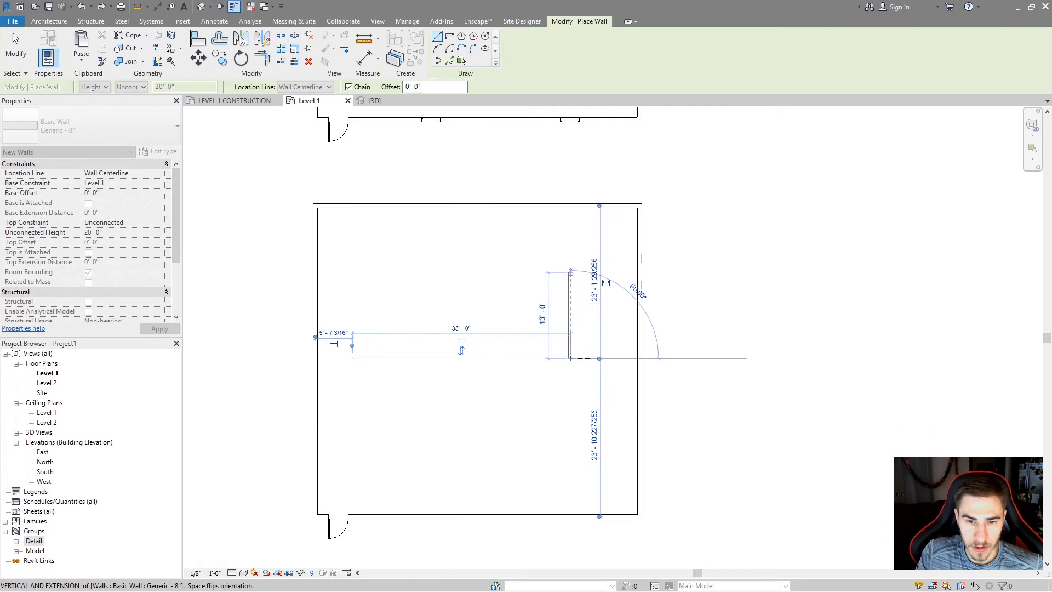
pyautogui.click(588, 459)
pyautogui.press('Escape')
# Draw a separate horizontal wall inside the shell, north of the L-shaped run and toward its east side
pyautogui.click(477, 284)
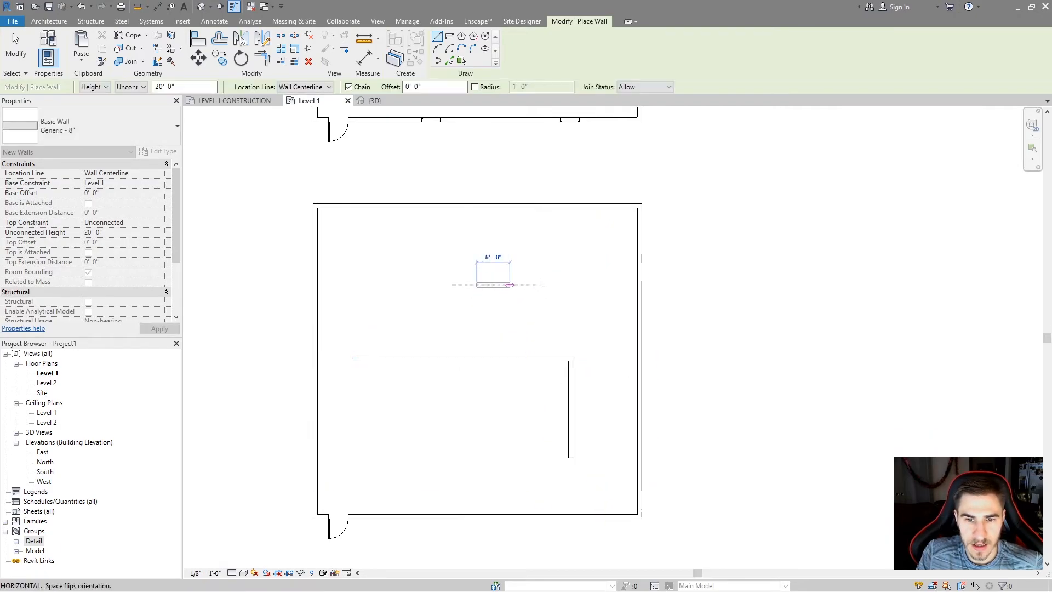
pyautogui.click(609, 284)
pyautogui.press('Escape')
pyautogui.press('Escape')
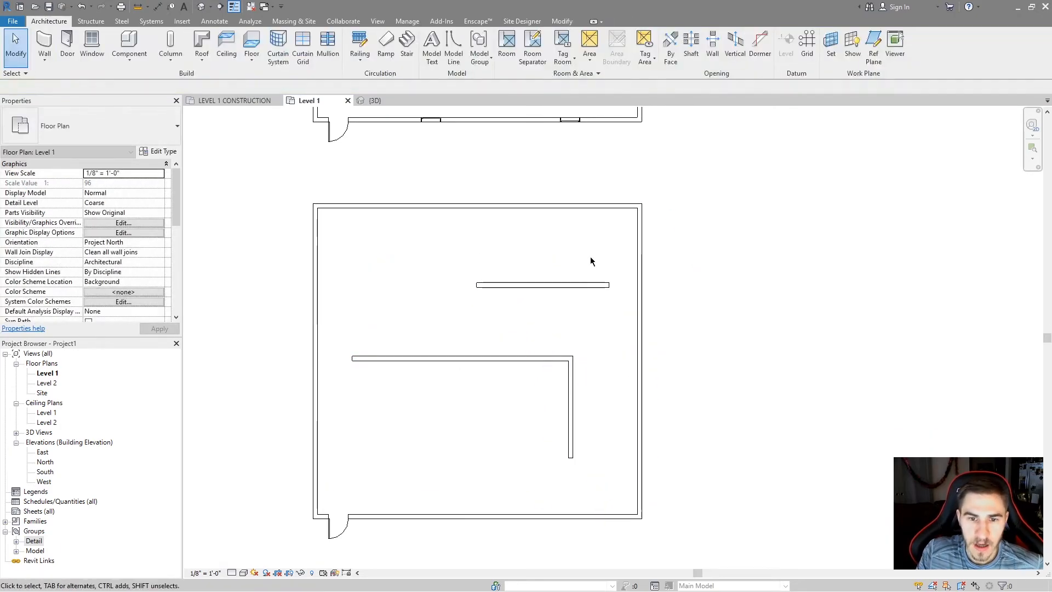
# Create a model group named Walls Join from the three interior walls
pyautogui.moveTo(591, 256); pyautogui.dragTo(491, 376)
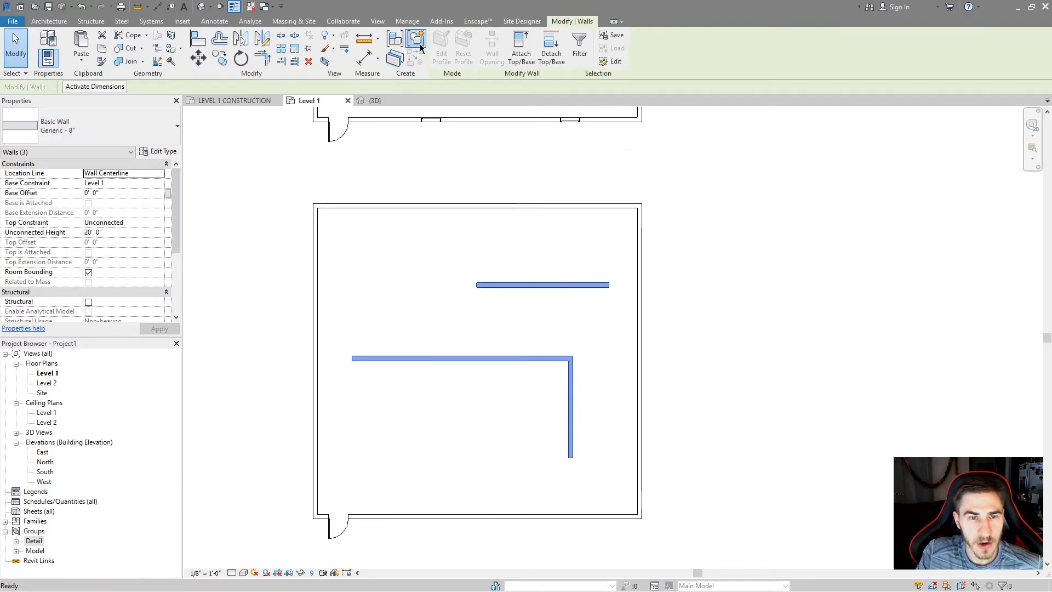
pyautogui.click(417, 40)
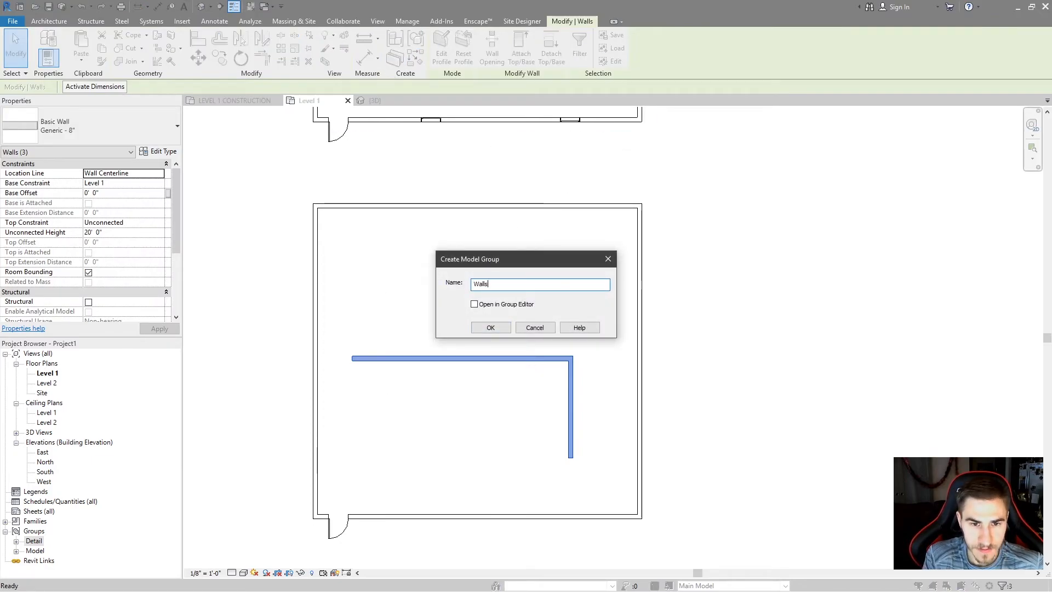
pyautogui.write('Join')
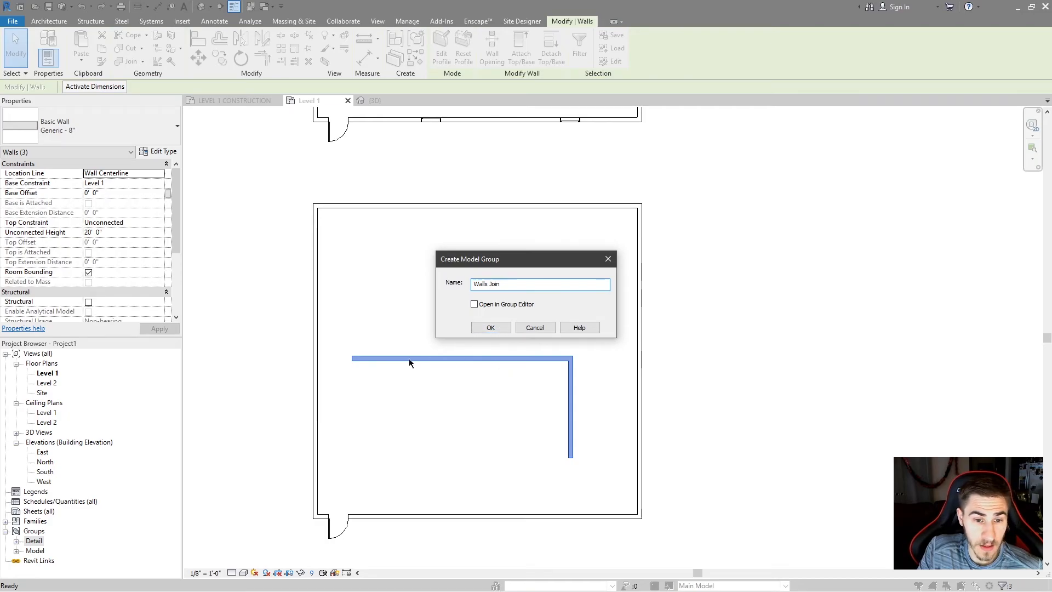
pyautogui.click(490, 327)
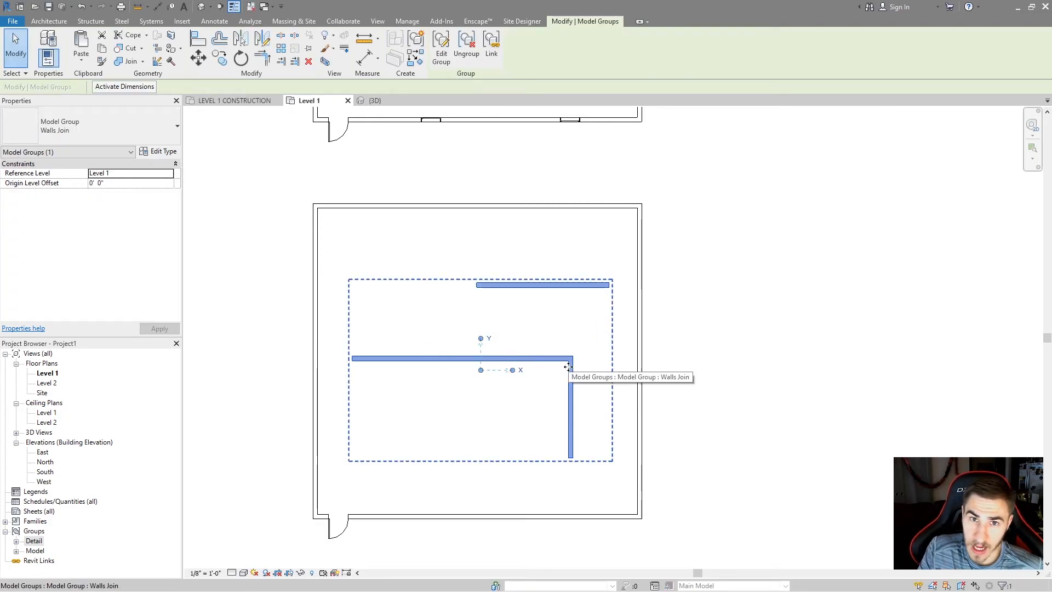
pyautogui.press('Escape')
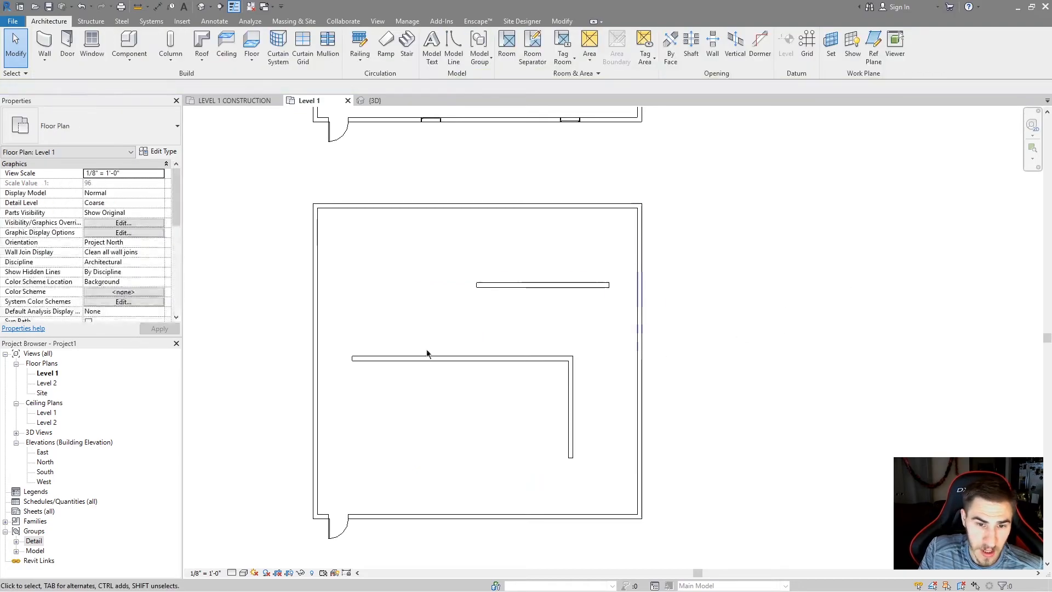
# Open the Walls Join group for editing and extend the long wall's west end to the exterior wall, inspecting the join
pyautogui.click(389, 358)
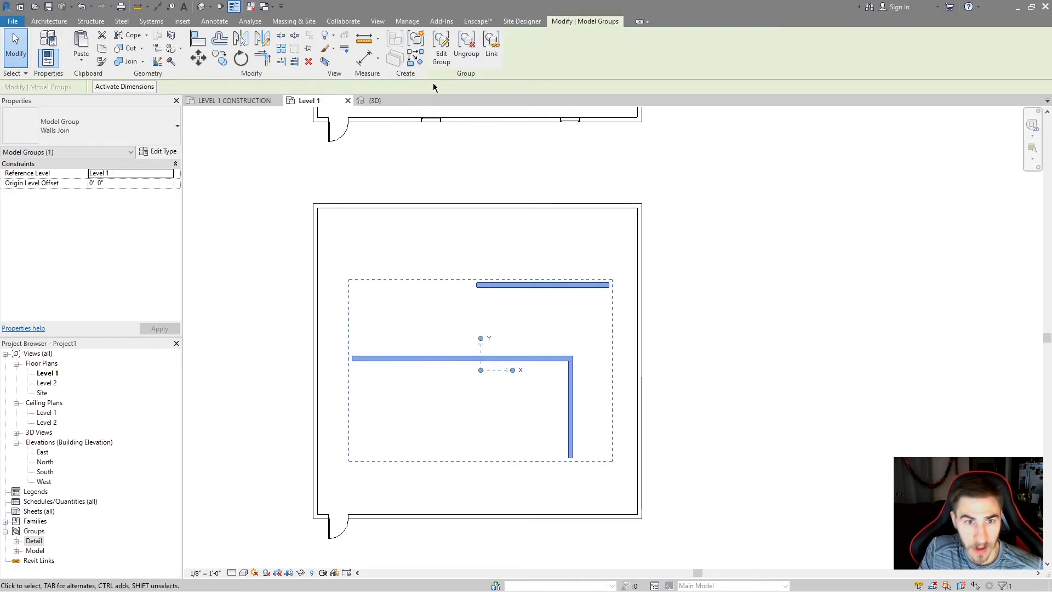
pyautogui.click(442, 47)
pyautogui.click(359, 359)
pyautogui.moveTo(353, 358); pyautogui.dragTo(320, 360)
pyautogui.press('Escape')
pyautogui.scroll(5, 304, 367)
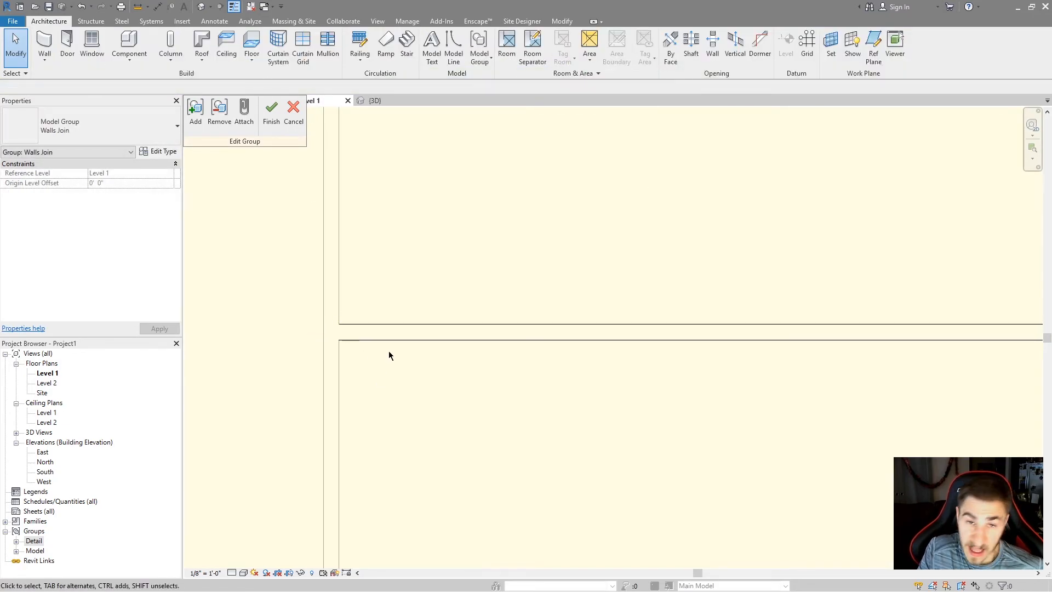
pyautogui.scroll(-4, 307, 384)
pyautogui.scroll(-2, 306, 334)
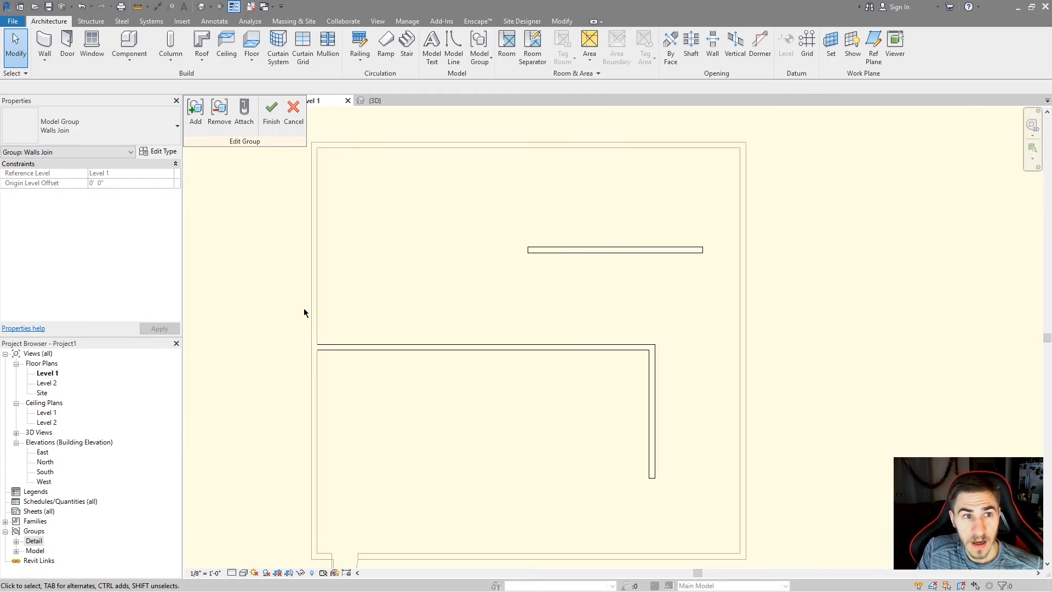
pyautogui.scroll(-1, 394, 289)
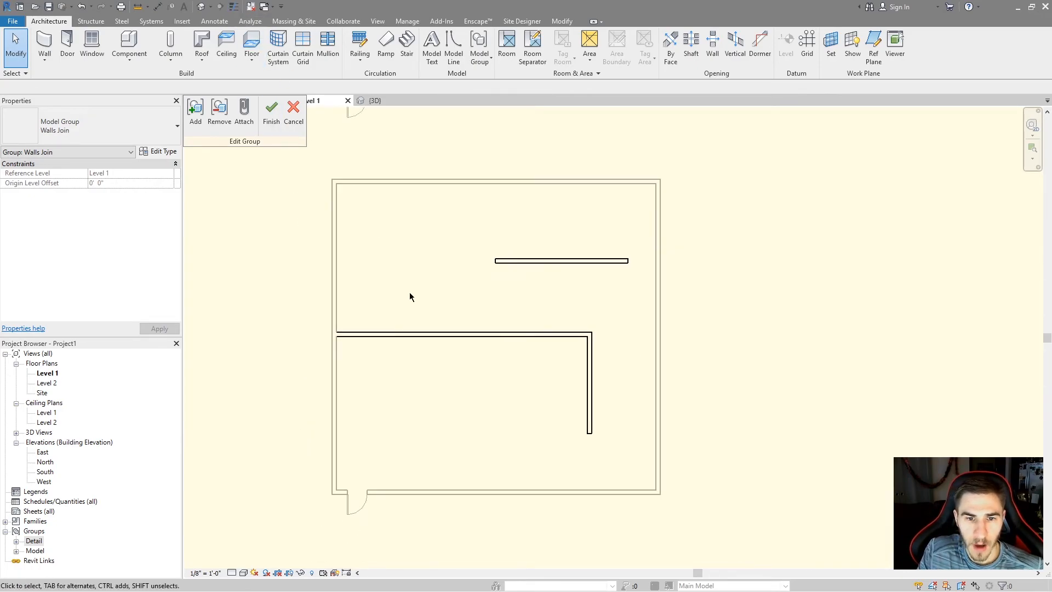
# Finish editing the Walls Join group and move the whole group slightly northeast, clear of the west exterior wall
pyautogui.click(273, 121)
pyautogui.click(383, 381)
pyautogui.click(375, 335)
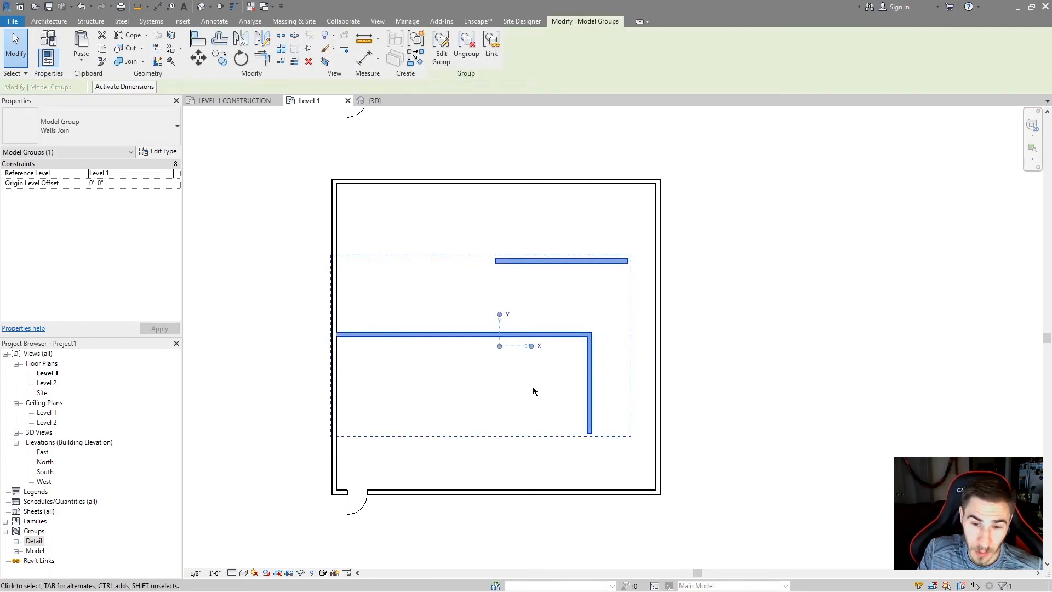
pyautogui.moveTo(590, 390); pyautogui.dragTo(604, 374)
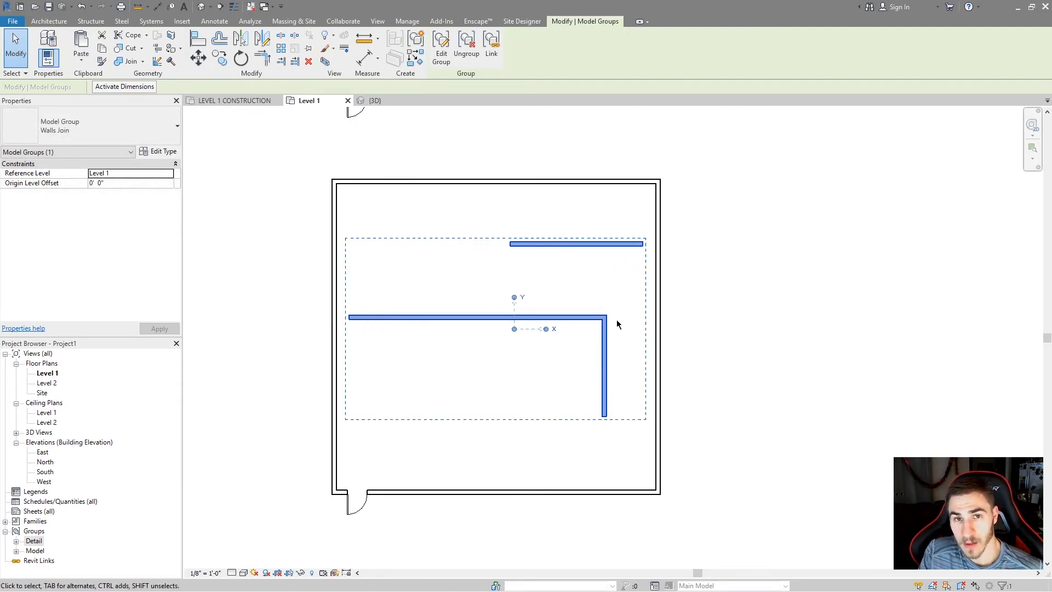
pyautogui.click(526, 364)
pyautogui.click(415, 318)
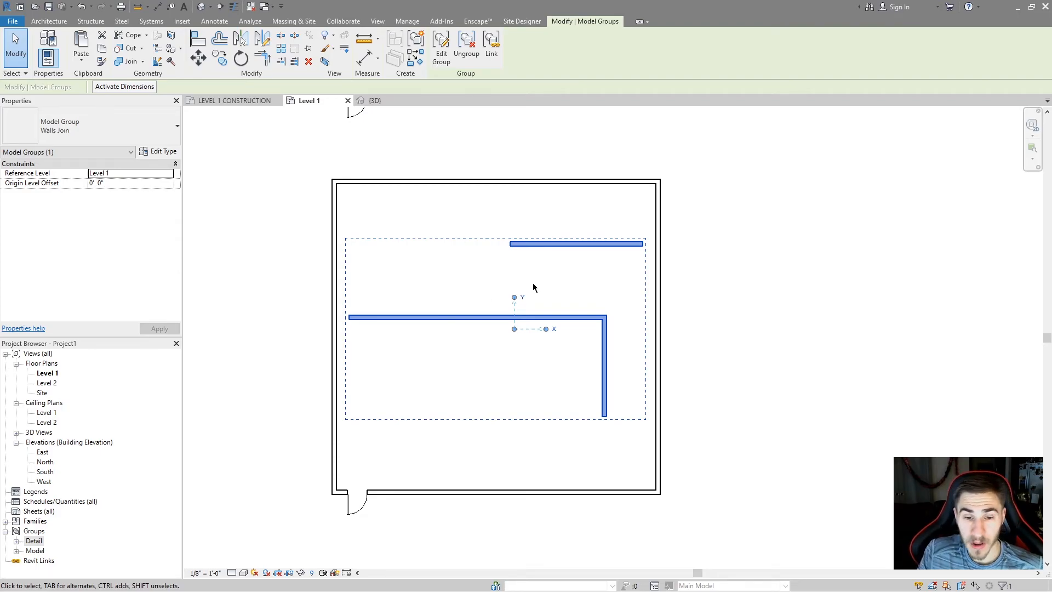
pyautogui.click(562, 289)
# Edit the Walls Join group to disallow joins at the free ends of its walls, and finish the edit
pyautogui.doubleClick(560, 318)
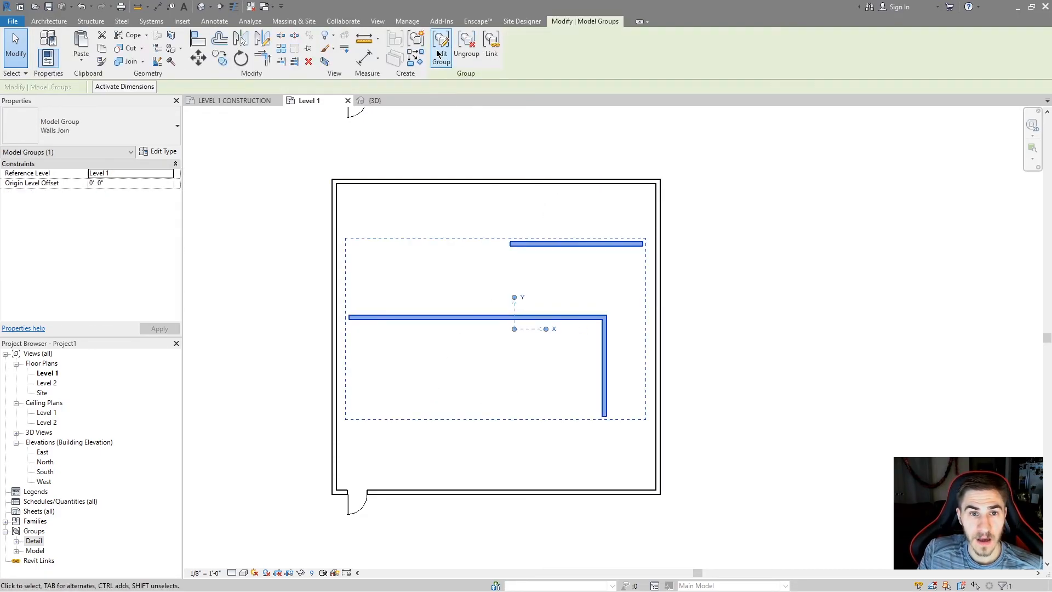
pyautogui.click(458, 317)
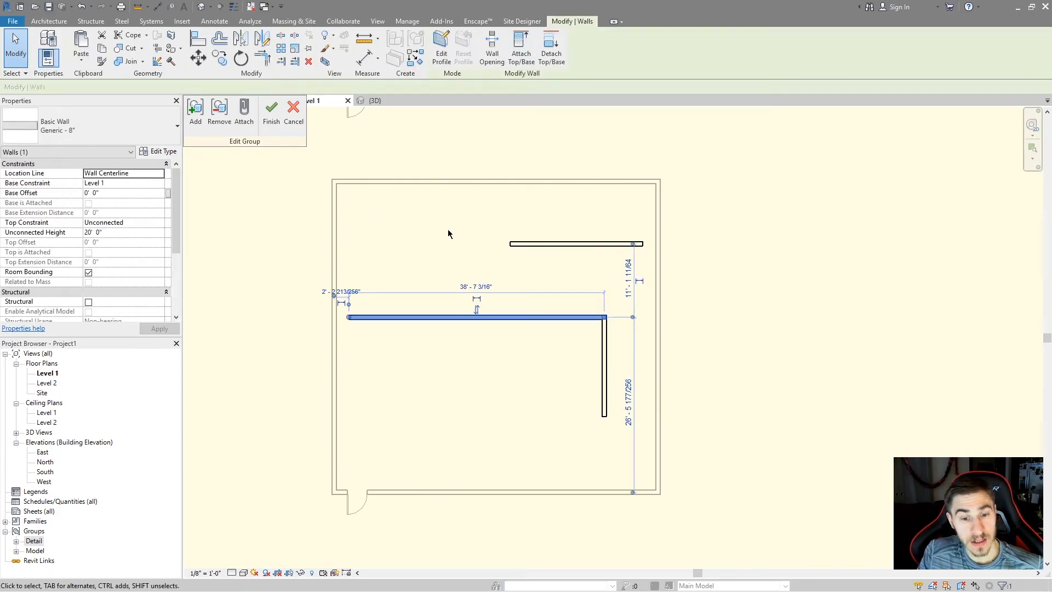
pyautogui.click(157, 61)
pyautogui.click(353, 323)
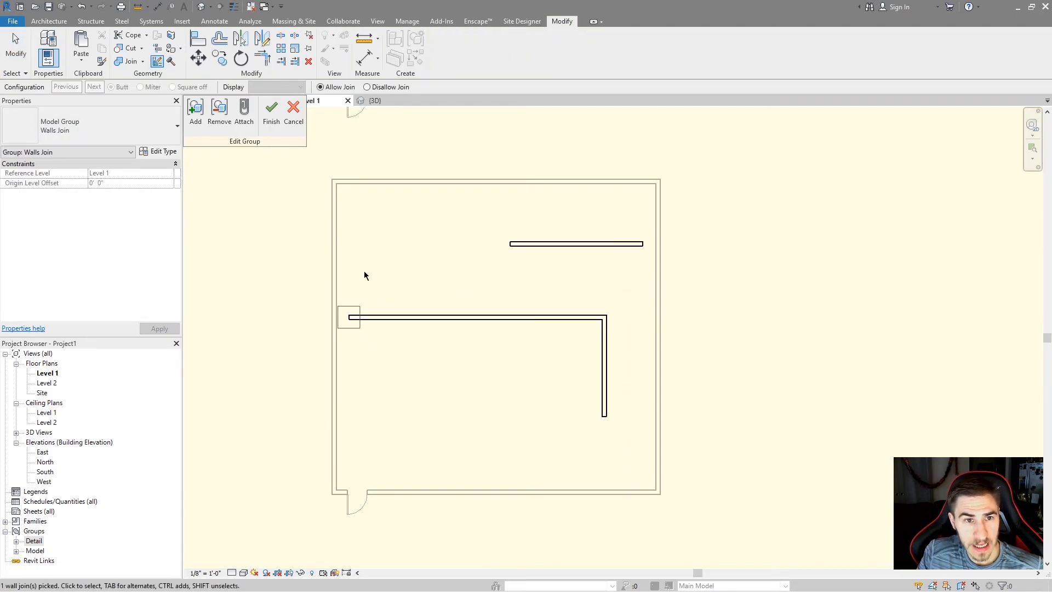
pyautogui.click(609, 423)
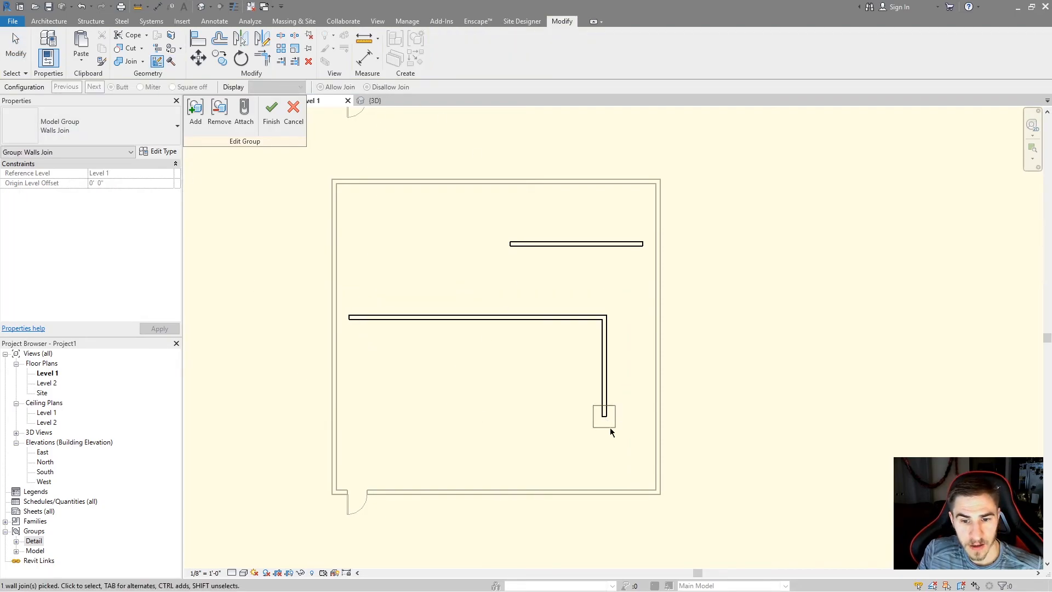
pyautogui.click(367, 87)
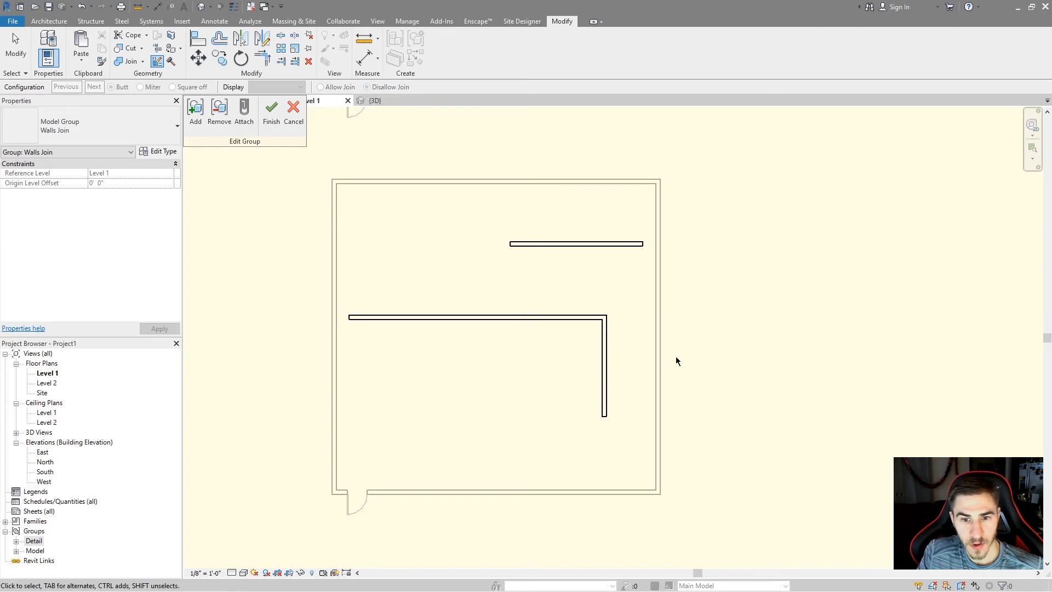
pyautogui.click(510, 247)
pyautogui.click(367, 87)
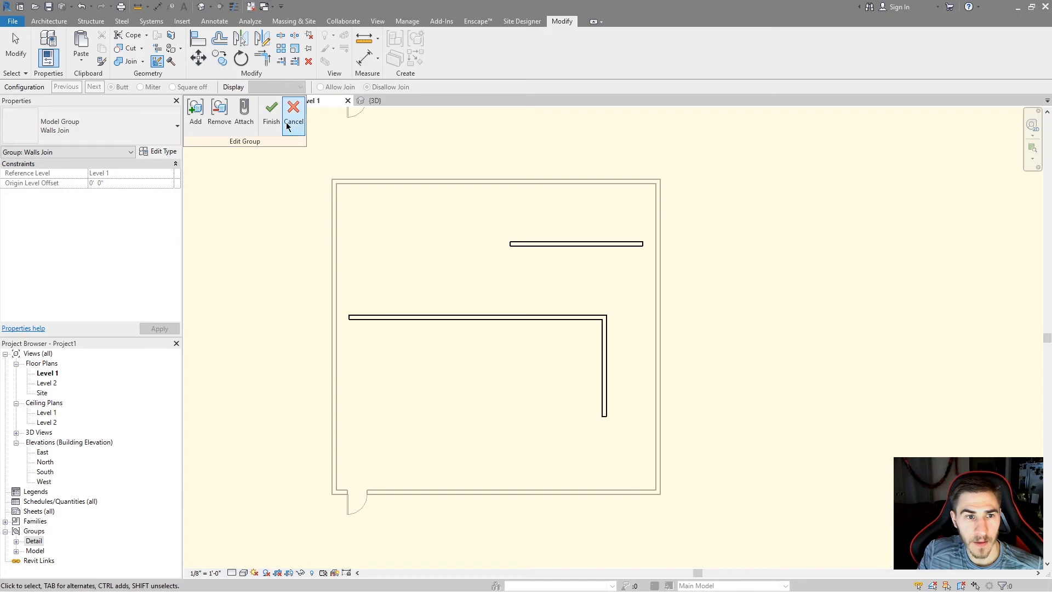
pyautogui.click(271, 112)
# Reopen the Walls Join group for editing and examine the join controls at the ends of the L-shaped walls
pyautogui.click(525, 316)
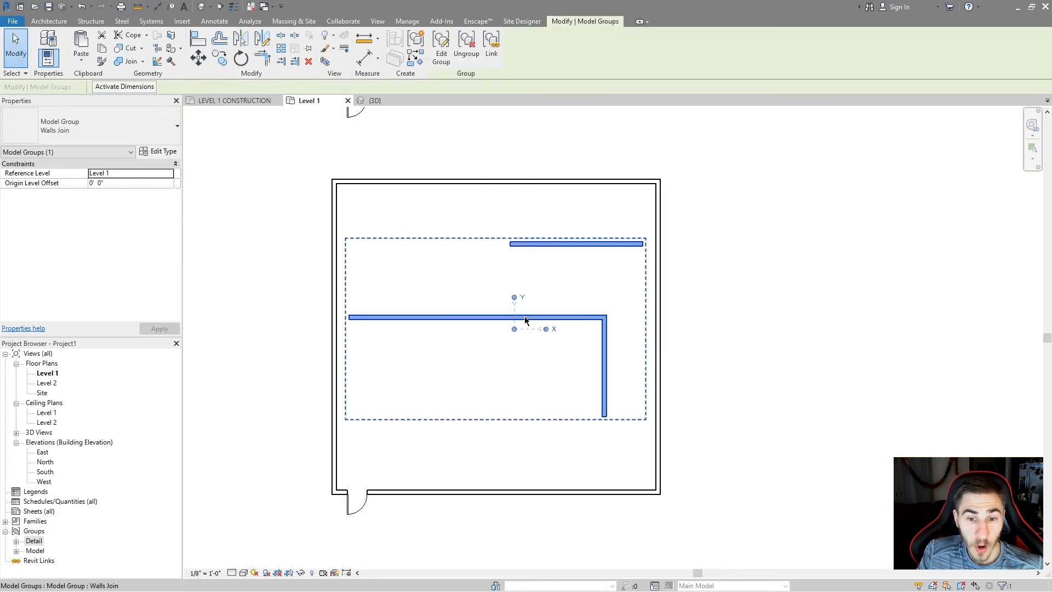
pyautogui.click(441, 47)
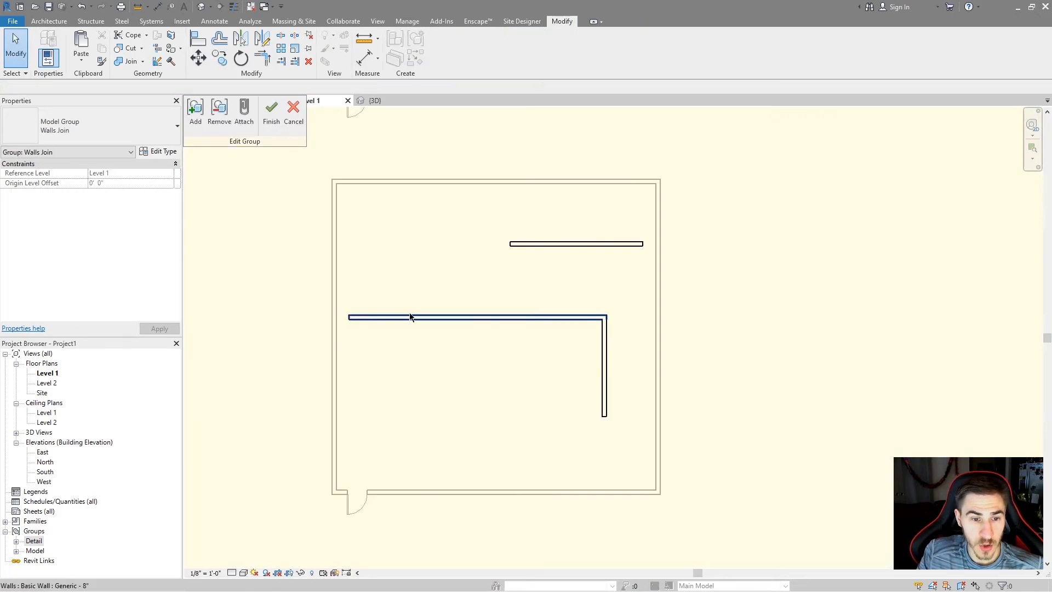
pyautogui.click(411, 316)
pyautogui.scroll(3, 361, 357)
pyautogui.moveTo(633, 423); pyautogui.dragTo(412, 332, button='middle')
pyautogui.scroll(-1, 412, 332)
pyautogui.click(668, 350)
pyautogui.scroll(-2, 625, 386)
pyautogui.moveTo(594, 303); pyautogui.dragTo(614, 369, button='middle')
pyautogui.scroll(1, 595, 301)
pyautogui.moveTo(707, 477); pyautogui.dragTo(705, 436, button='middle')
pyautogui.scroll(2, 705, 444)
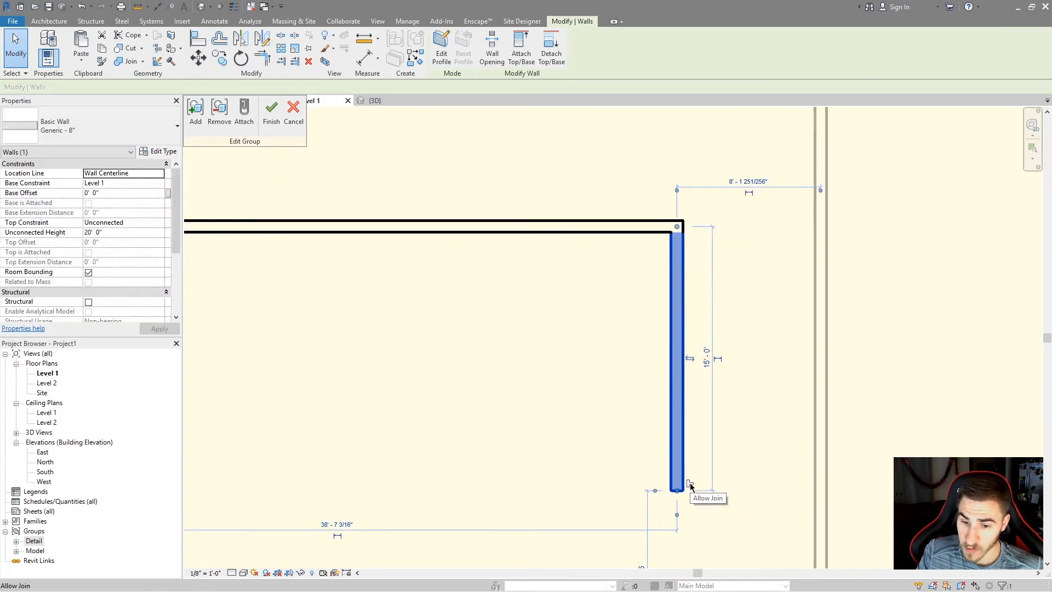
# Try allowing the join at the vertical wall's south end, undo it, and check the ends of the other grouped walls
pyautogui.click(690, 485)
pyautogui.hotkey('ctrl', 'z')
pyautogui.click(676, 480)
pyautogui.scroll(-2, 679, 507)
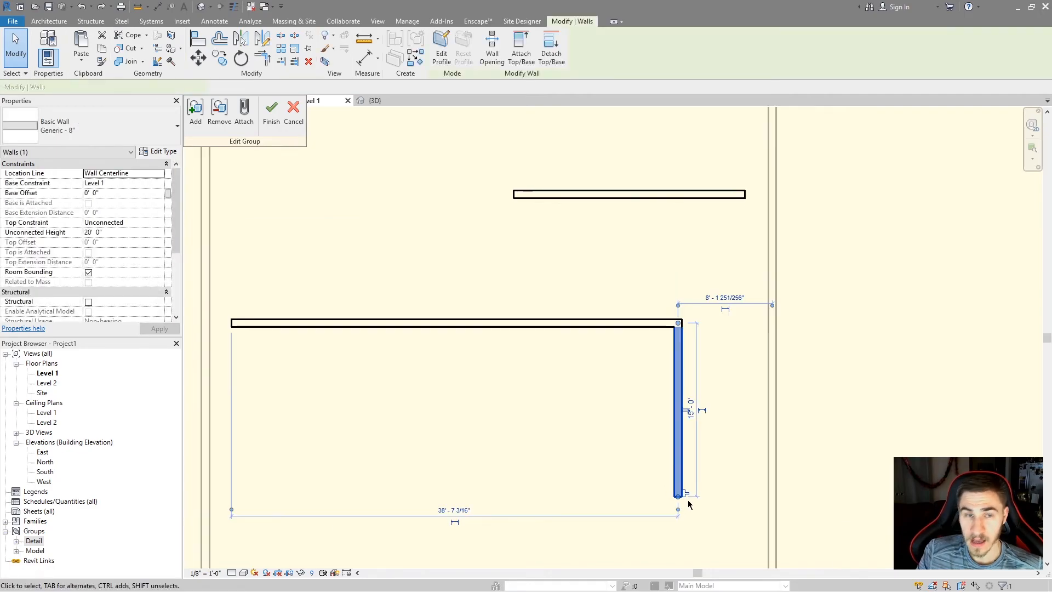
pyautogui.scroll(-1, 663, 482)
pyautogui.click(622, 264)
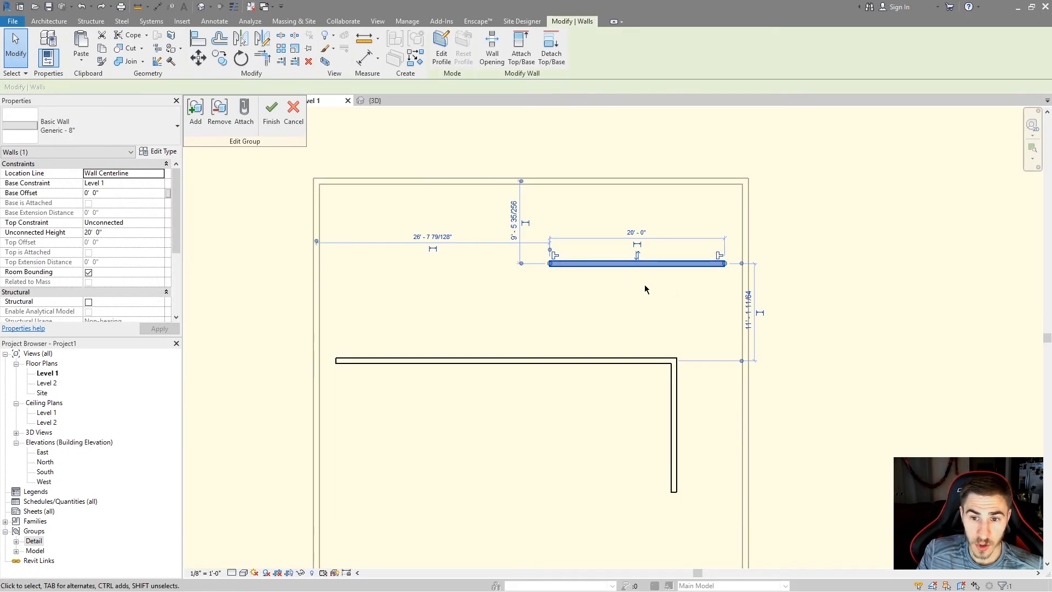
pyautogui.click(637, 305)
pyautogui.scroll(-3, 667, 289)
pyautogui.click(527, 337)
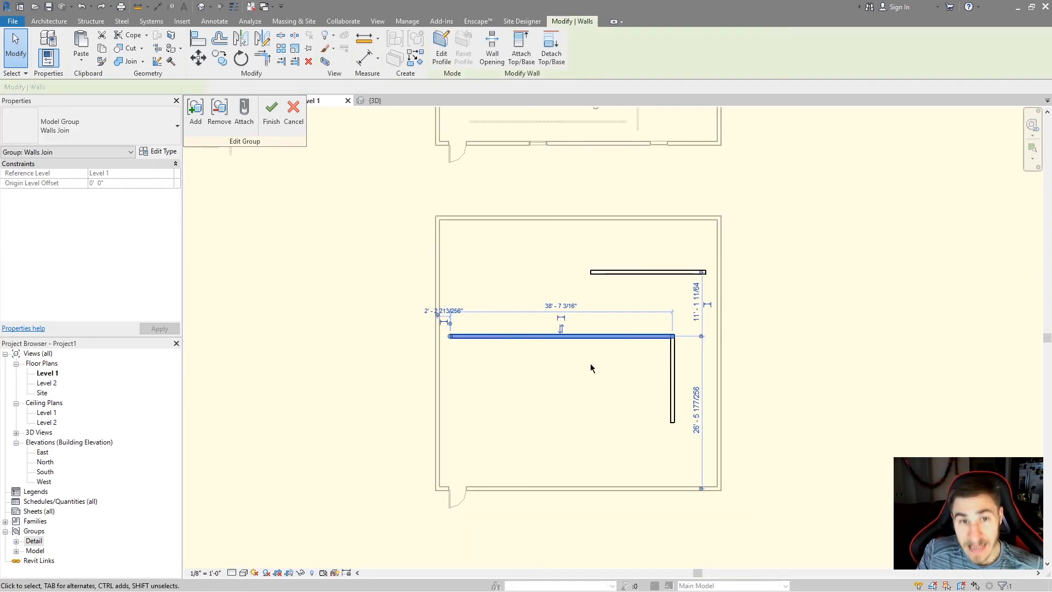
# Extend the long horizontal wall's west end to the west exterior wall and inspect where they meet
pyautogui.scroll(3, 577, 366)
pyautogui.moveTo(341, 318)
pyautogui.mouseDown()
pyautogui.moveTo(314, 320)
pyautogui.moveTo(323, 326)
pyautogui.mouseUp()
pyautogui.click(341, 376)
pyautogui.click(332, 322)
pyautogui.scroll(2, 323, 329)
pyautogui.click(307, 349)
pyautogui.scroll(-2, 303, 341)
# Extend the vertical wall's south end to the south exterior wall and the upper wall's east end to the east exterior wall
pyautogui.moveTo(652, 471); pyautogui.dragTo(582, 362, button='middle')
pyautogui.scroll(-1, 582, 362)
pyautogui.click(681, 366)
pyautogui.moveTo(682, 389); pyautogui.dragTo(683, 485)
pyautogui.click(721, 161)
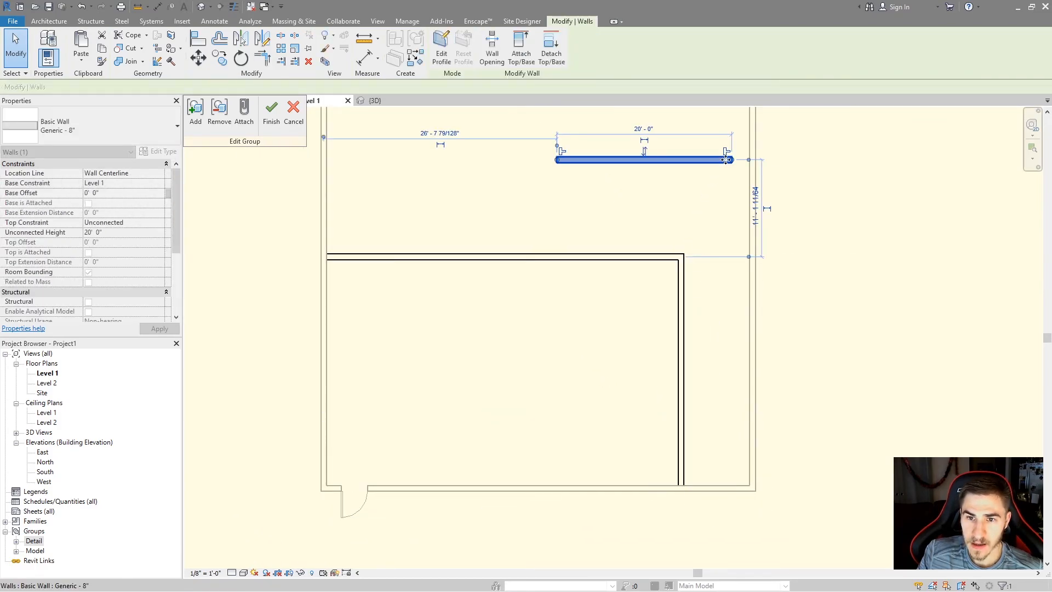
pyautogui.moveTo(732, 160); pyautogui.dragTo(750, 159)
pyautogui.click(681, 198)
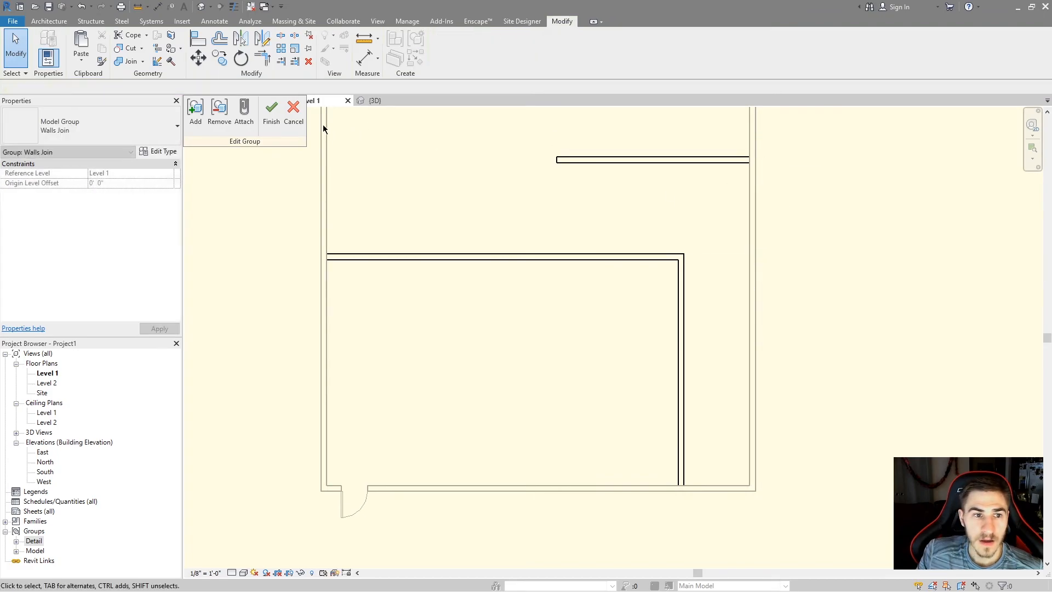
# Finish editing the Walls Join group, inspect its walls against the exterior shell, and select the group
pyautogui.click(271, 110)
pyautogui.click(462, 327)
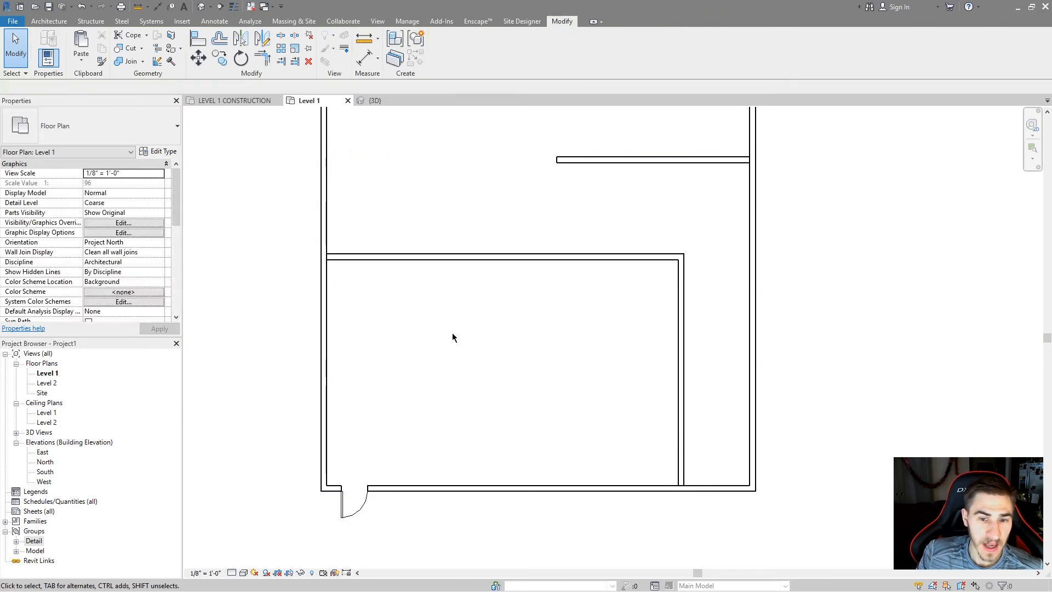
pyautogui.scroll(3, 318, 255)
pyautogui.scroll(-2, 323, 255)
pyautogui.scroll(-3, 322, 301)
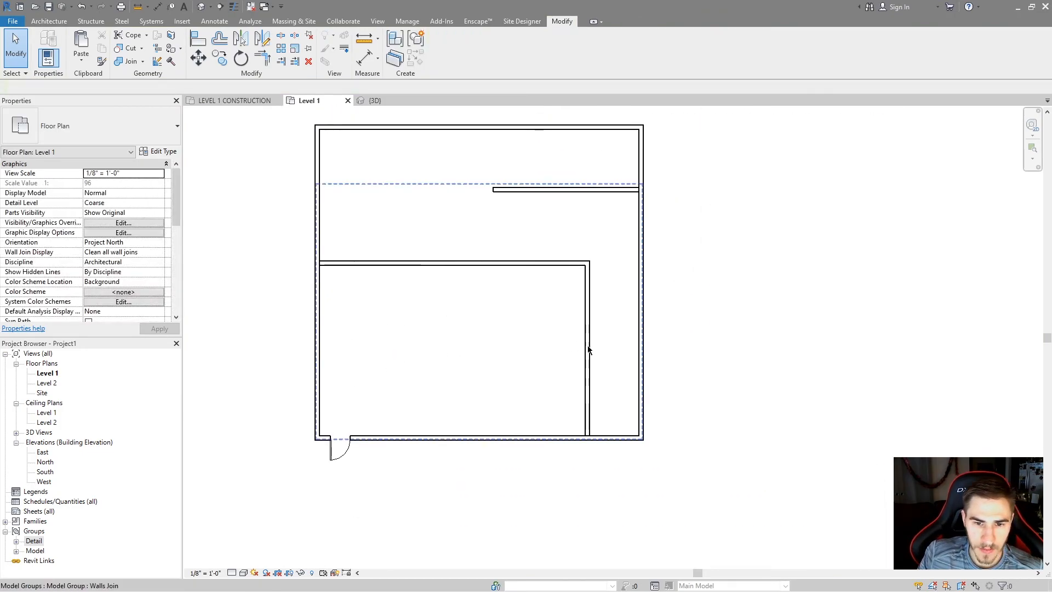
pyautogui.click(589, 349)
pyautogui.moveTo(509, 324); pyautogui.dragTo(529, 342, button='middle')
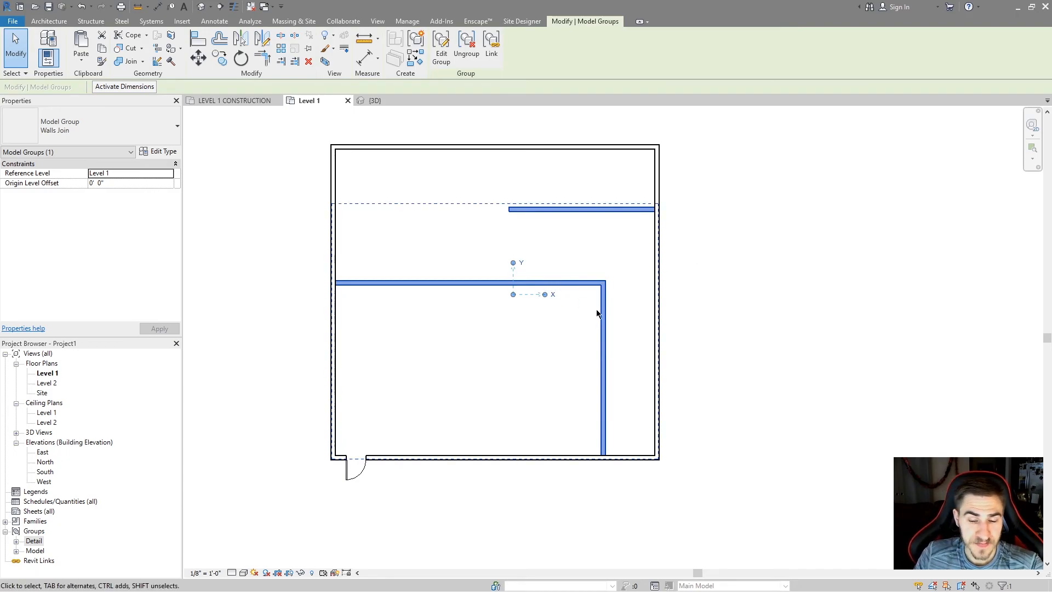
pyautogui.scroll(-2, 545, 393)
pyautogui.scroll(1, 545, 392)
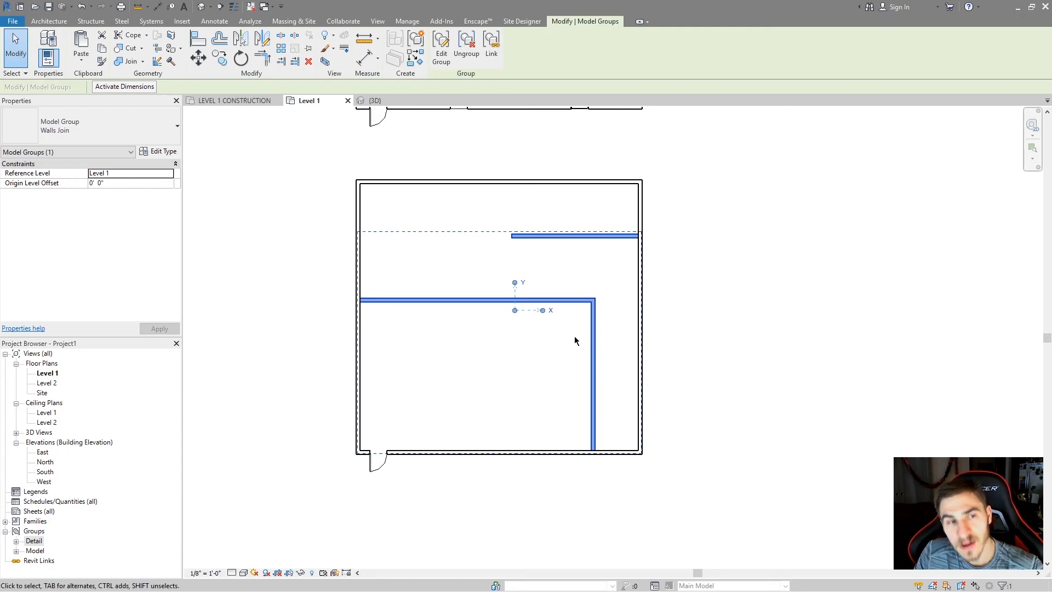
# Review the Load as Group into Open Projects command and the Link option for the Walls Join group
pyautogui.click(49, 21)
pyautogui.click(492, 62)
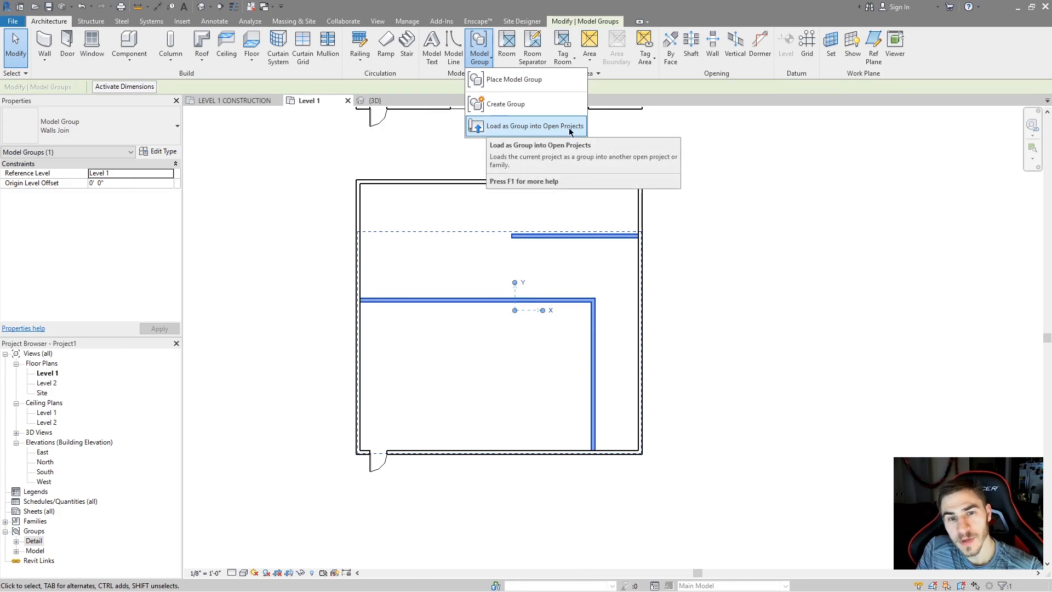
pyautogui.click(712, 223)
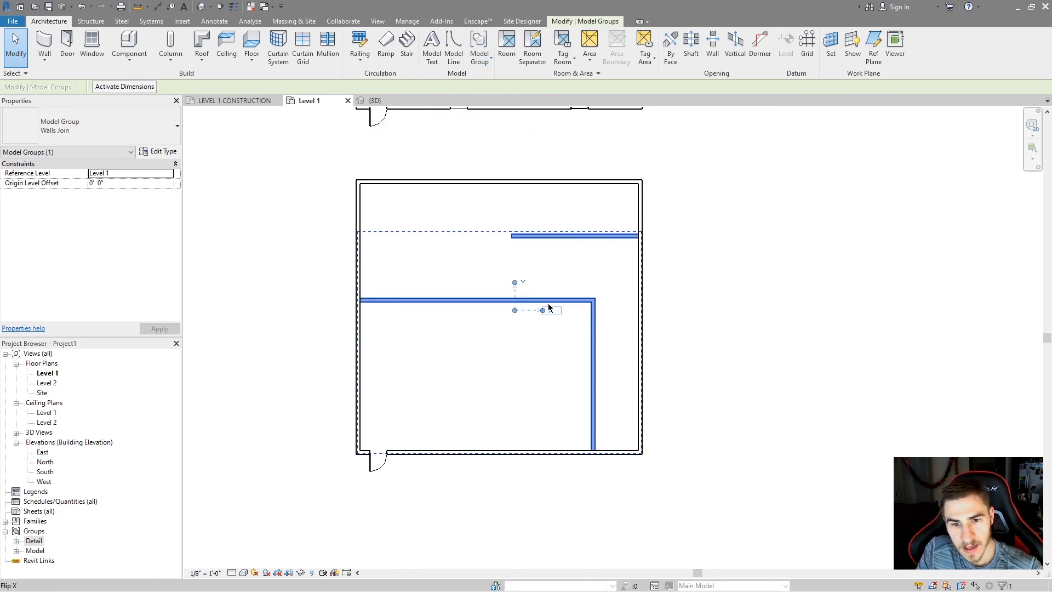
pyautogui.click(628, 278)
pyautogui.click(569, 301)
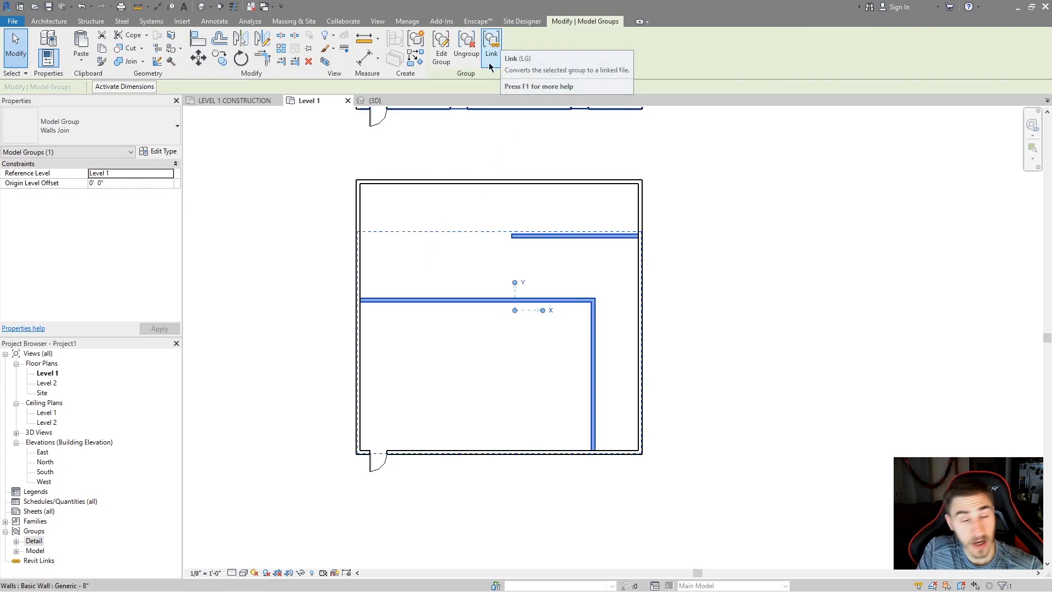
pyautogui.click(688, 294)
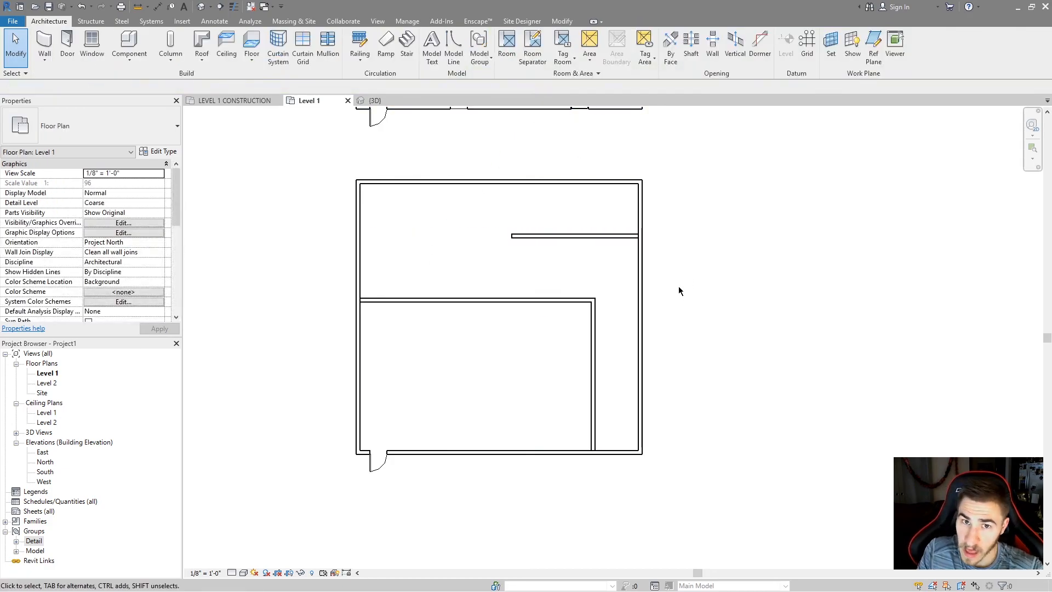